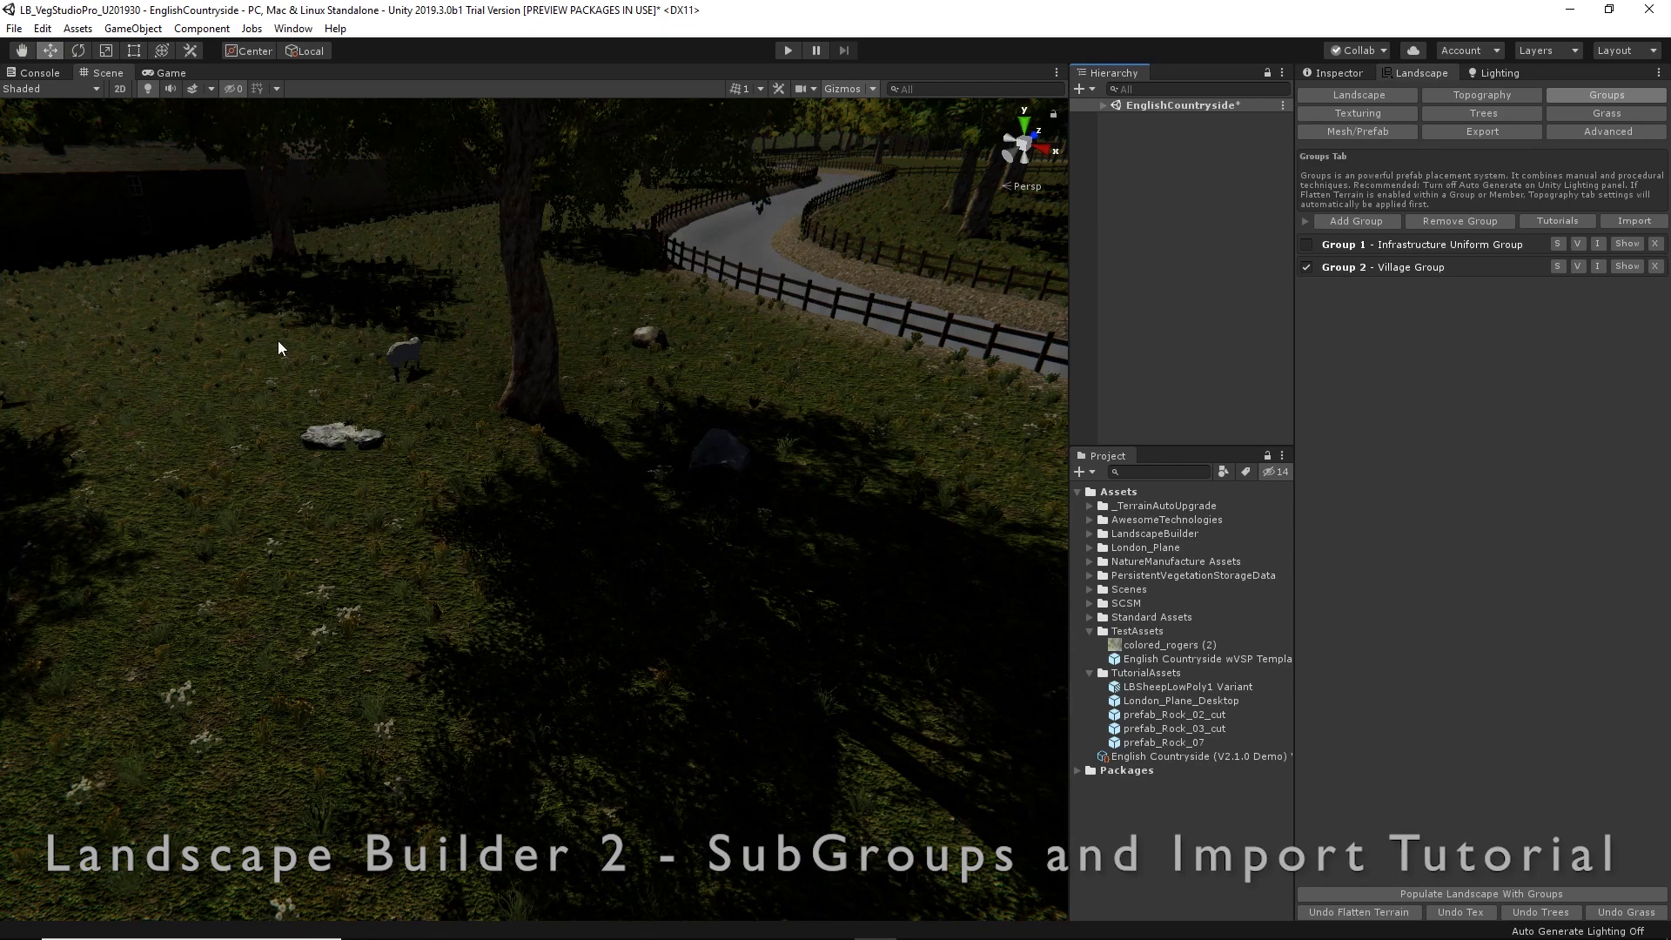
- Select the rocks, sheep and tree on the grass and import them as a group
drag(269, 290, 800, 576)
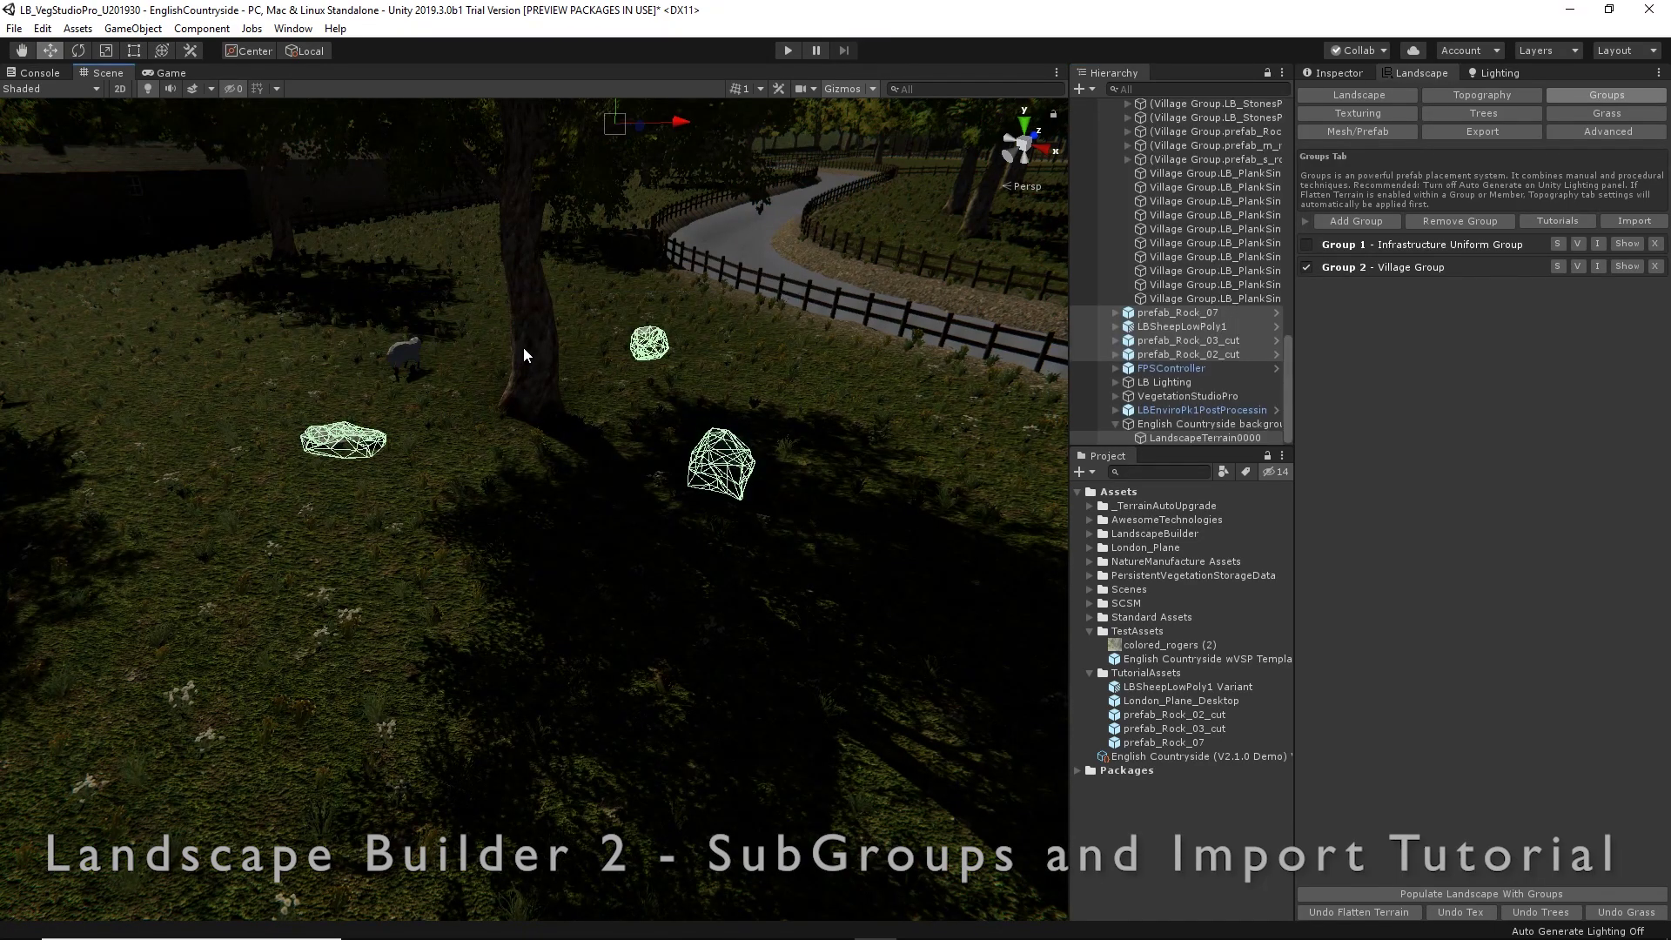
shift+click(524, 348)
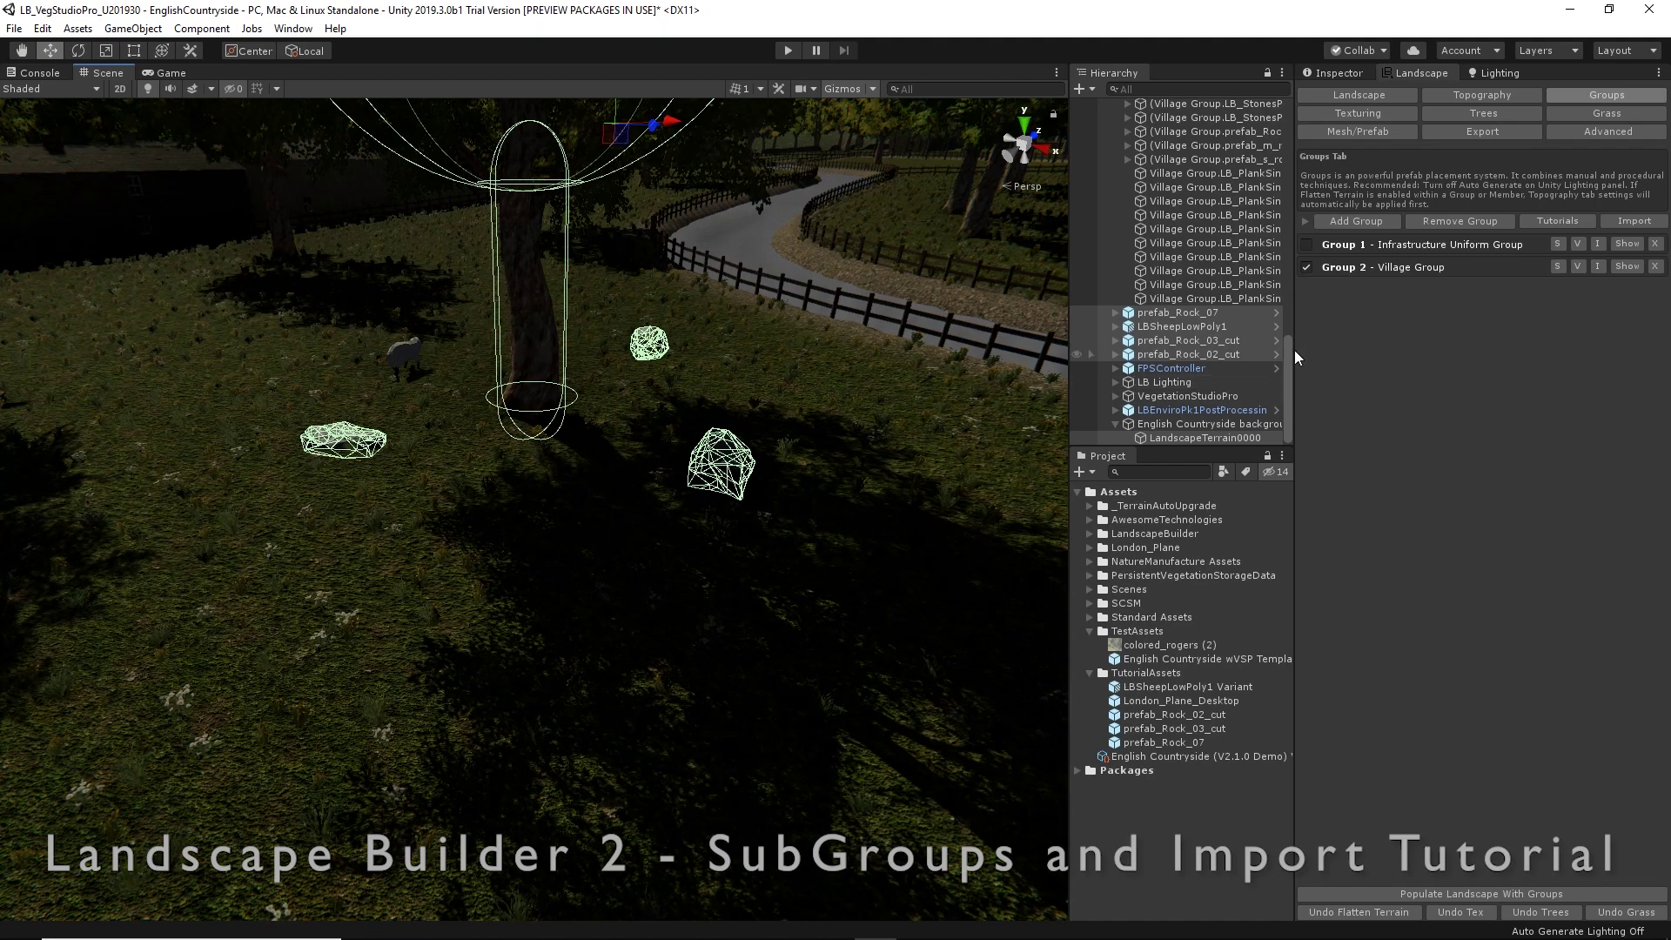
click(1626, 222)
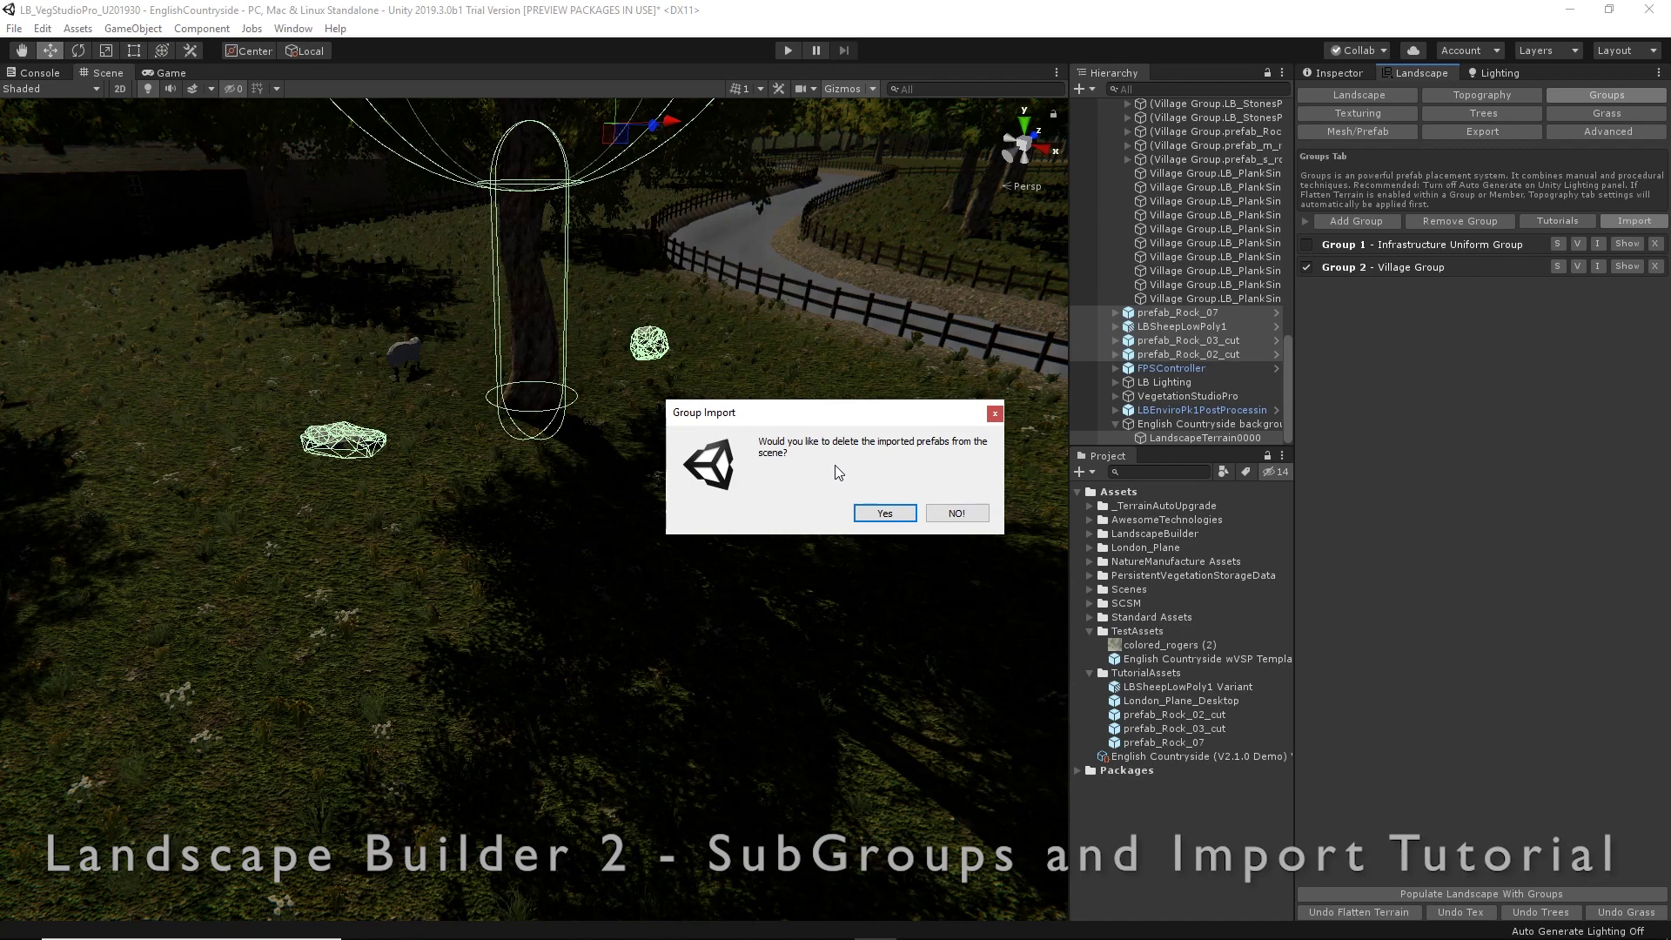
- Delete the imported originals from the scene and rename Group 1 to 'Tree and Rock Group'
click(883, 513)
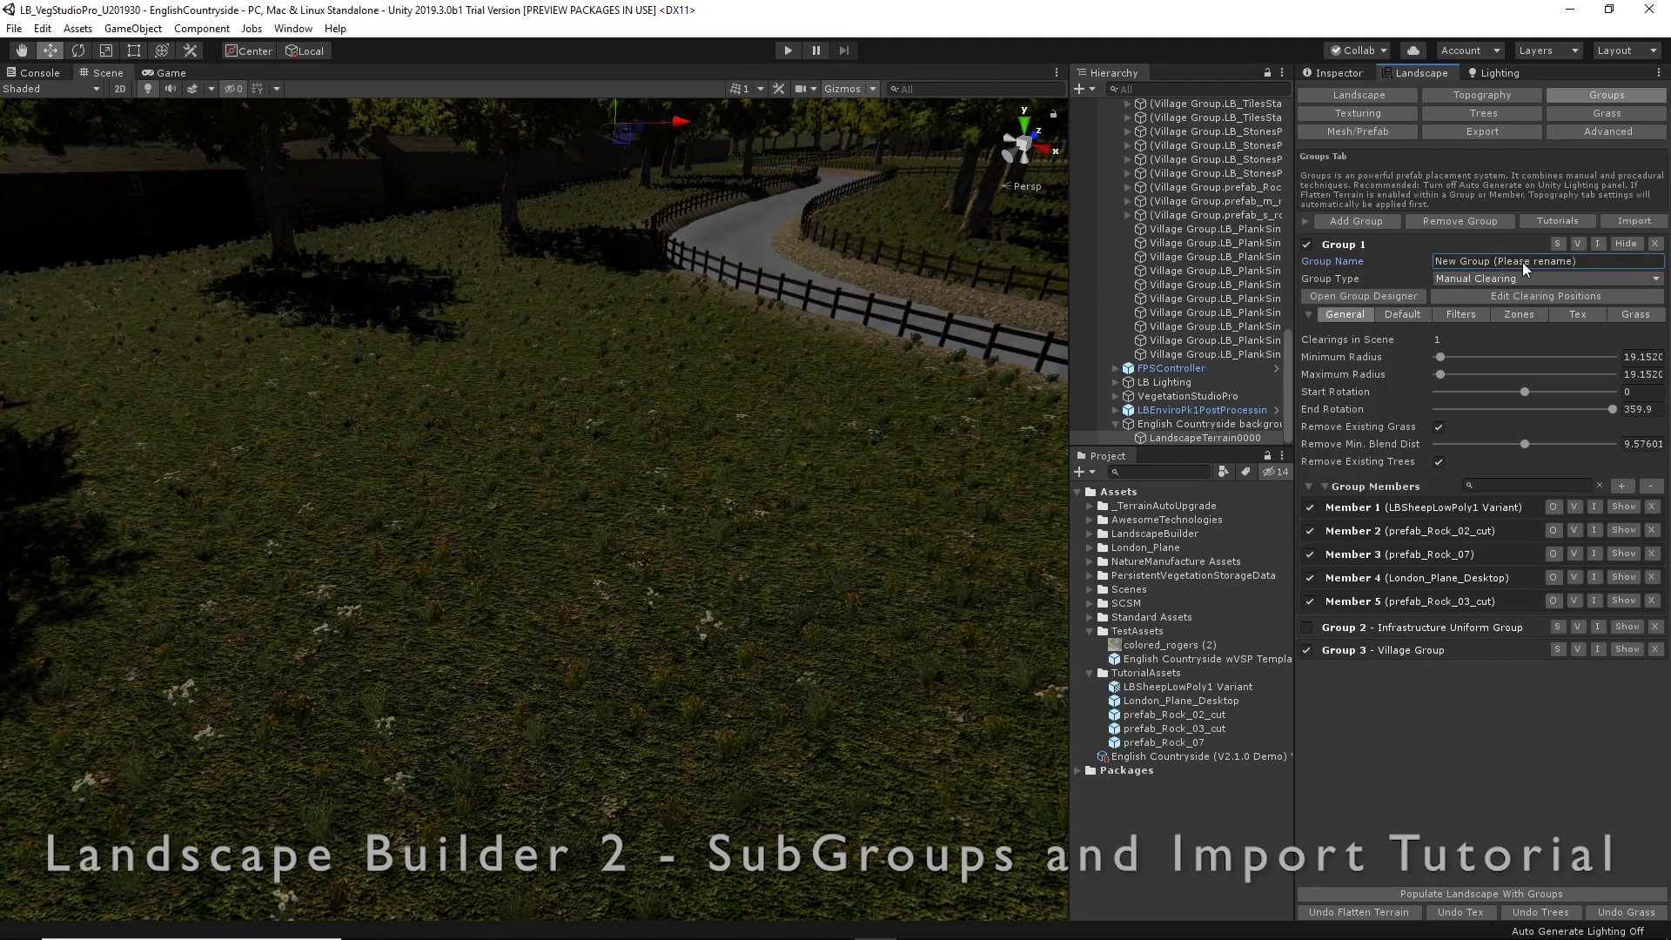
click(1524, 268)
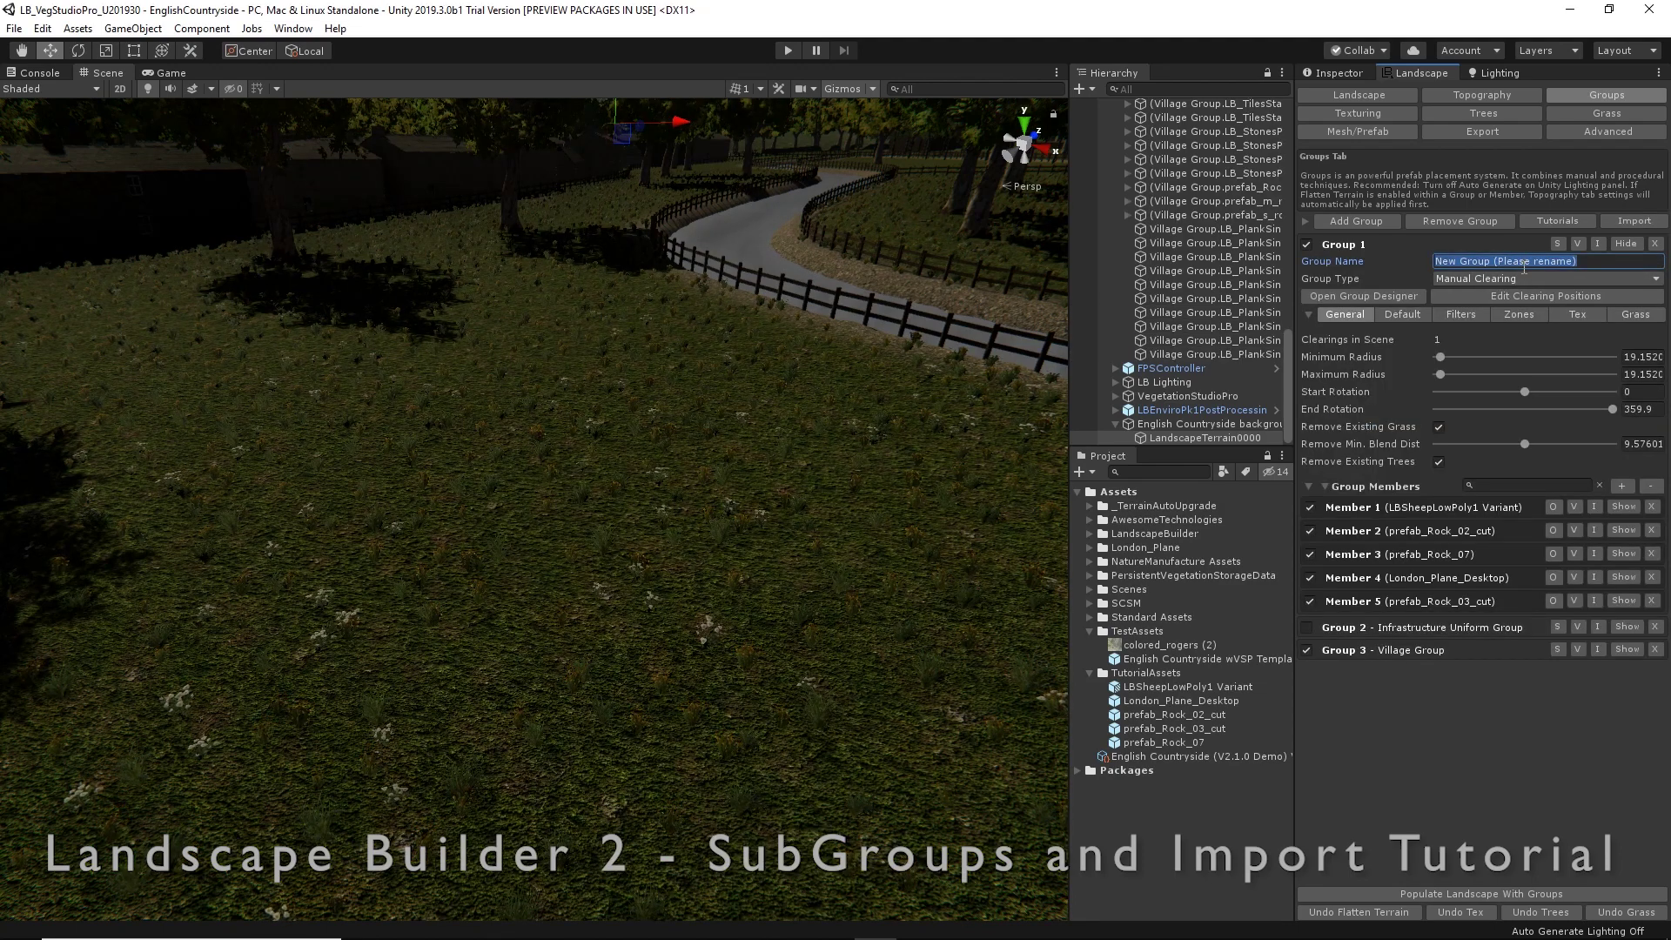
text(Tree and Rock)
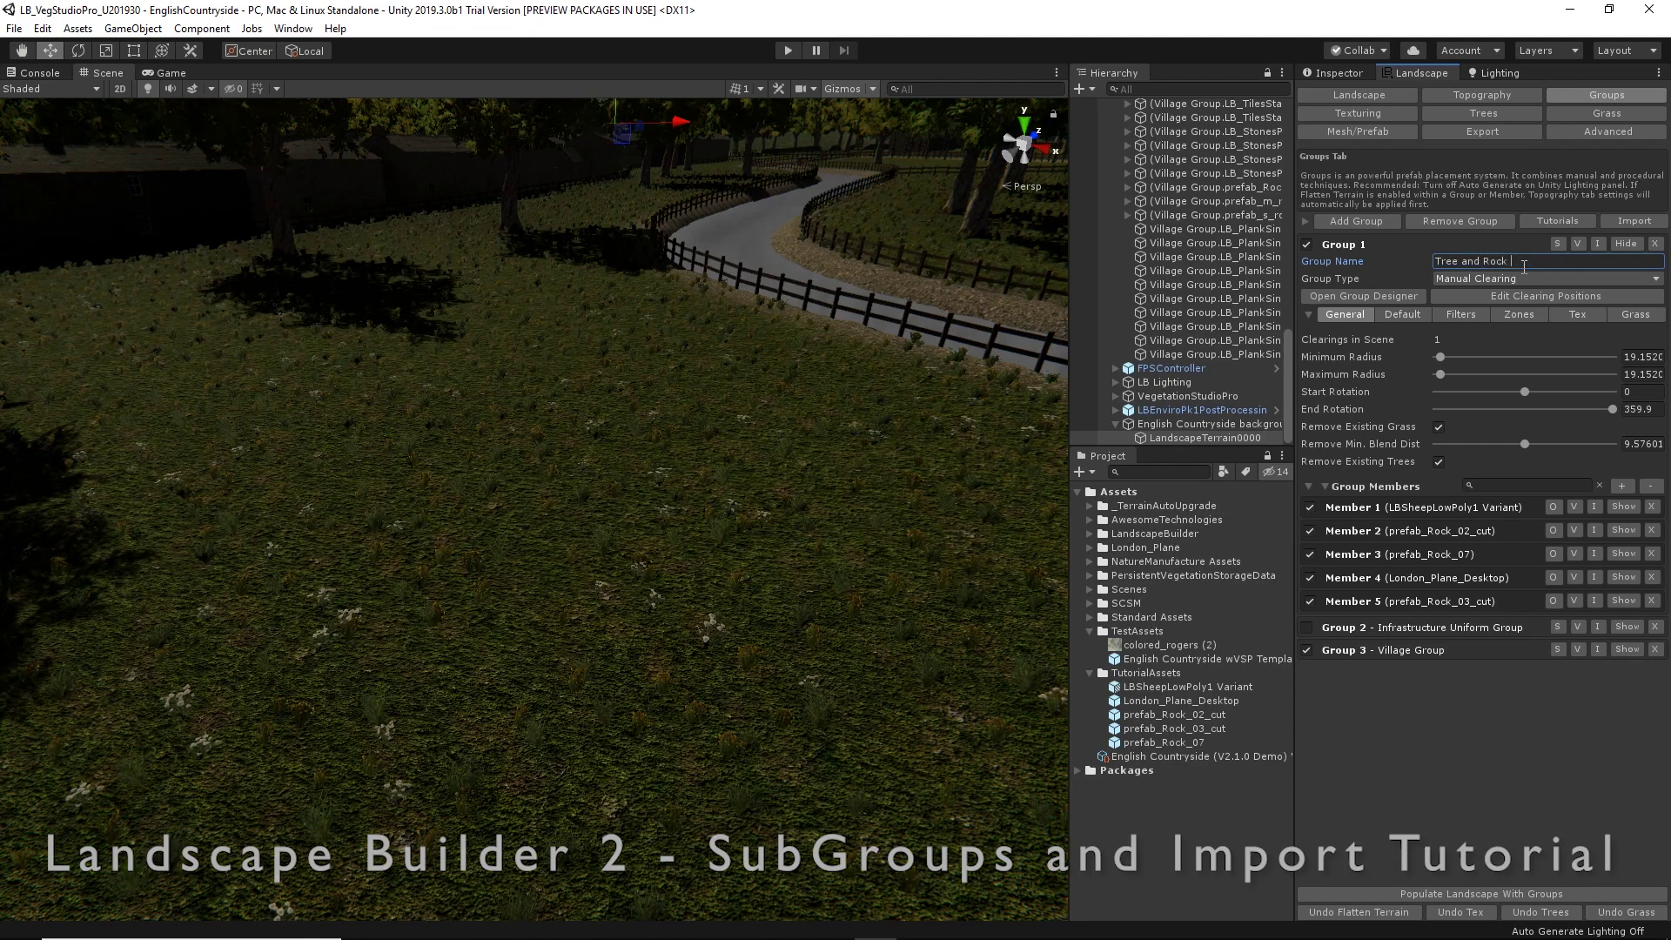
text( Group)
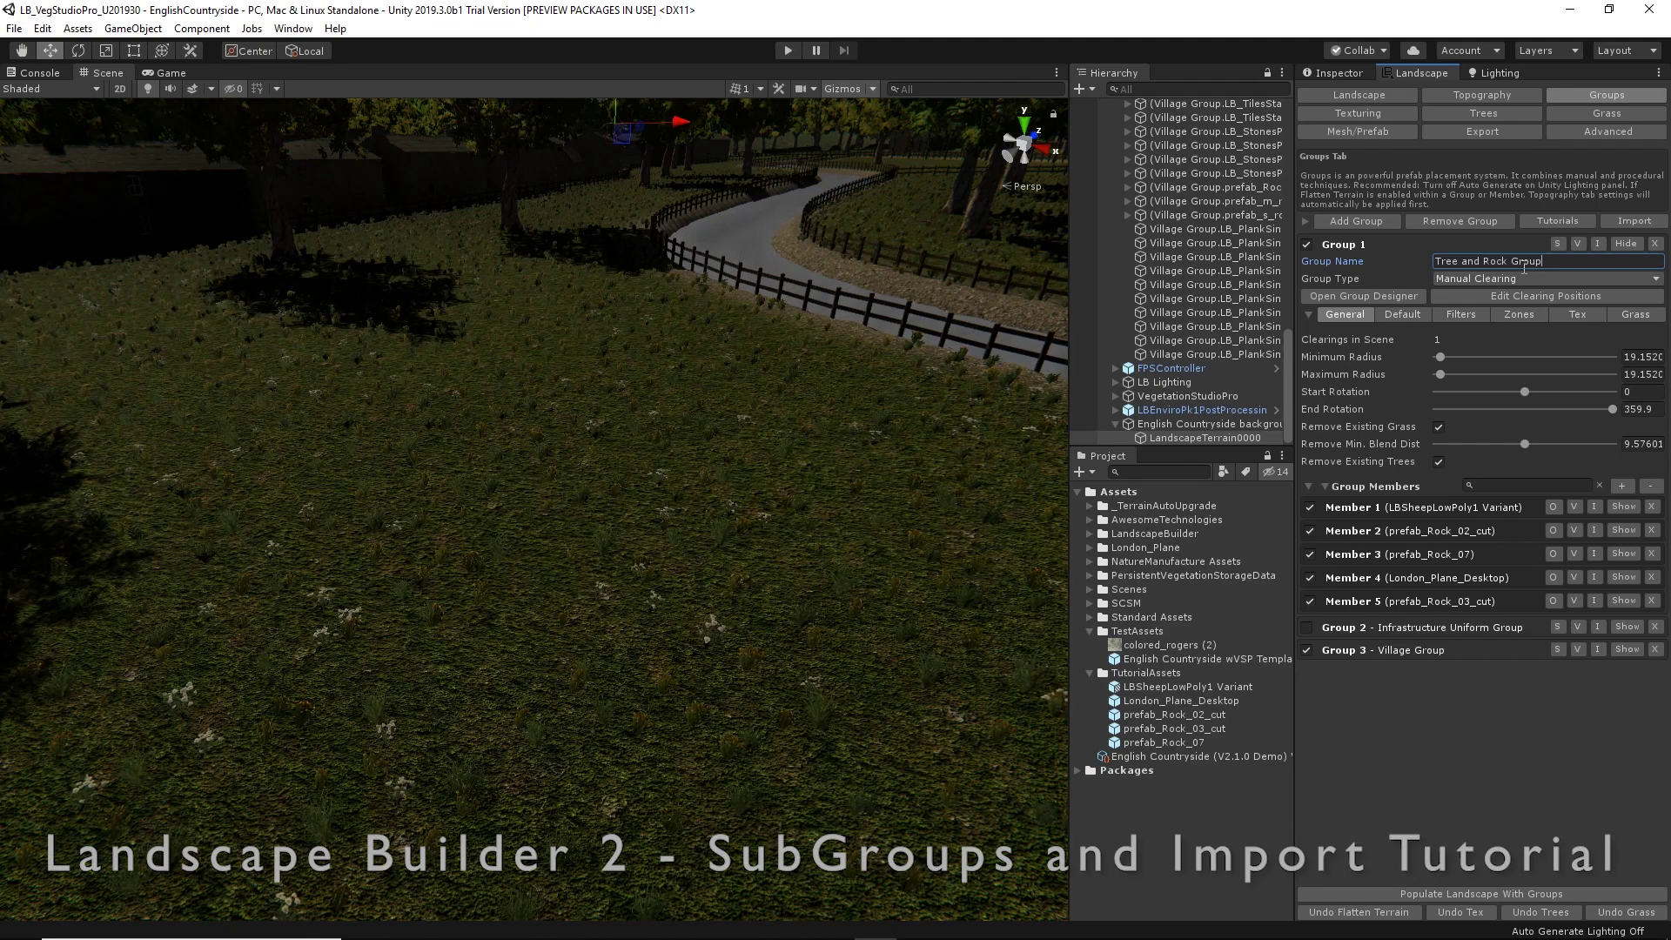
- Set the group type to Sub Group and open it in the Group Designer
click(1513, 280)
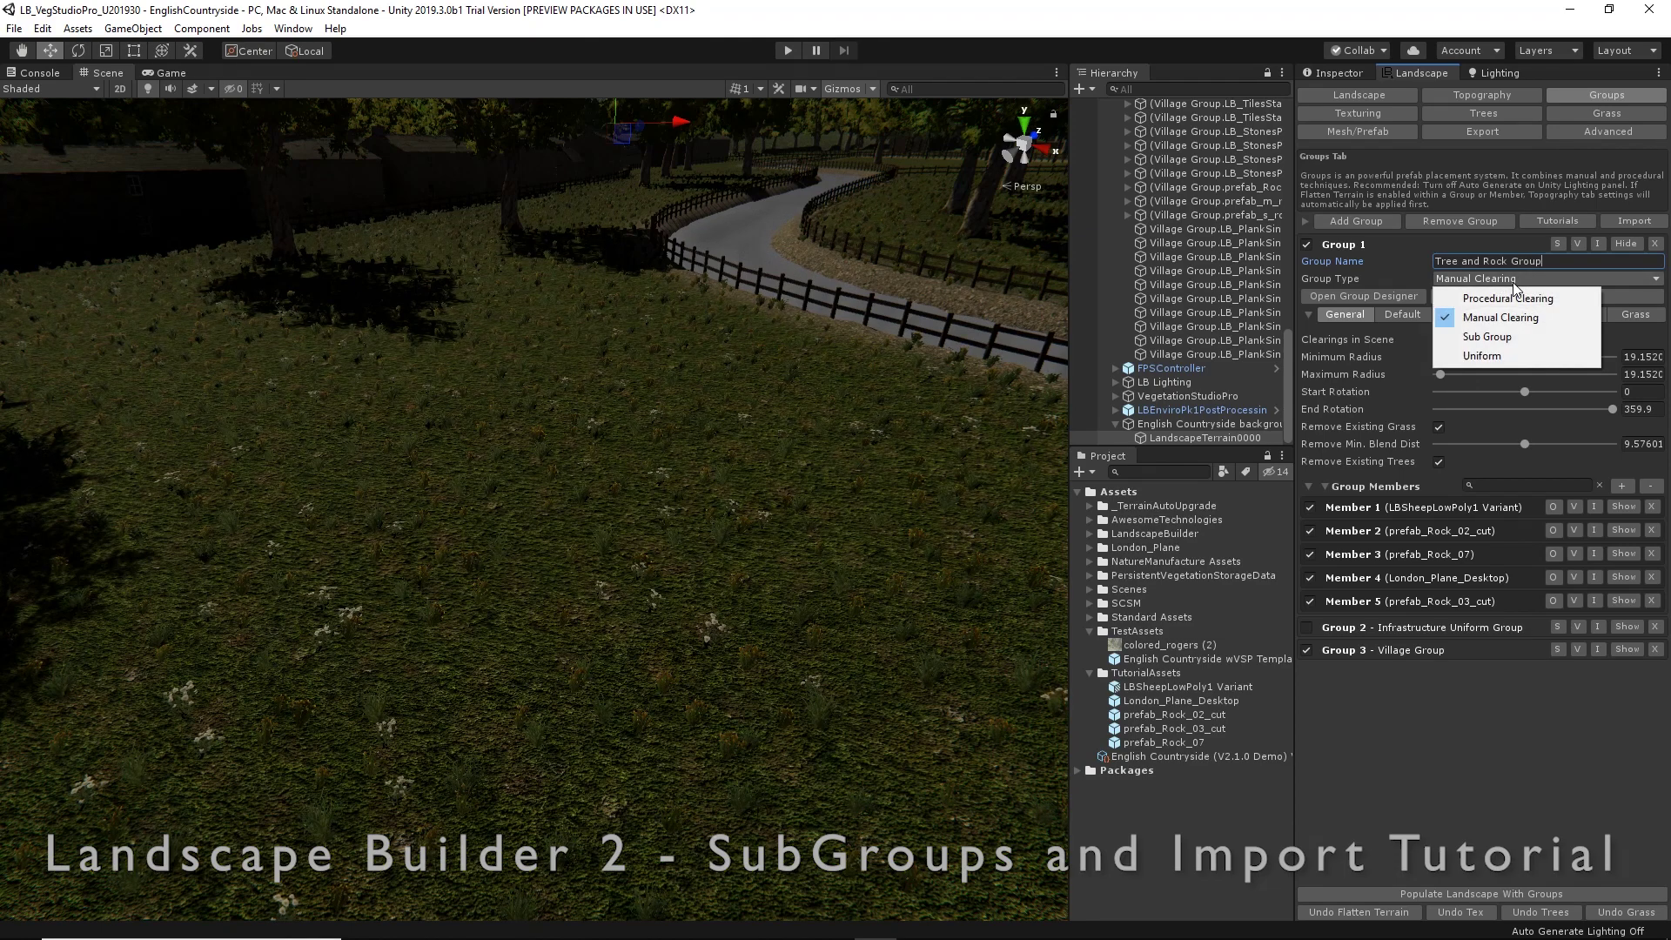
click(1513, 337)
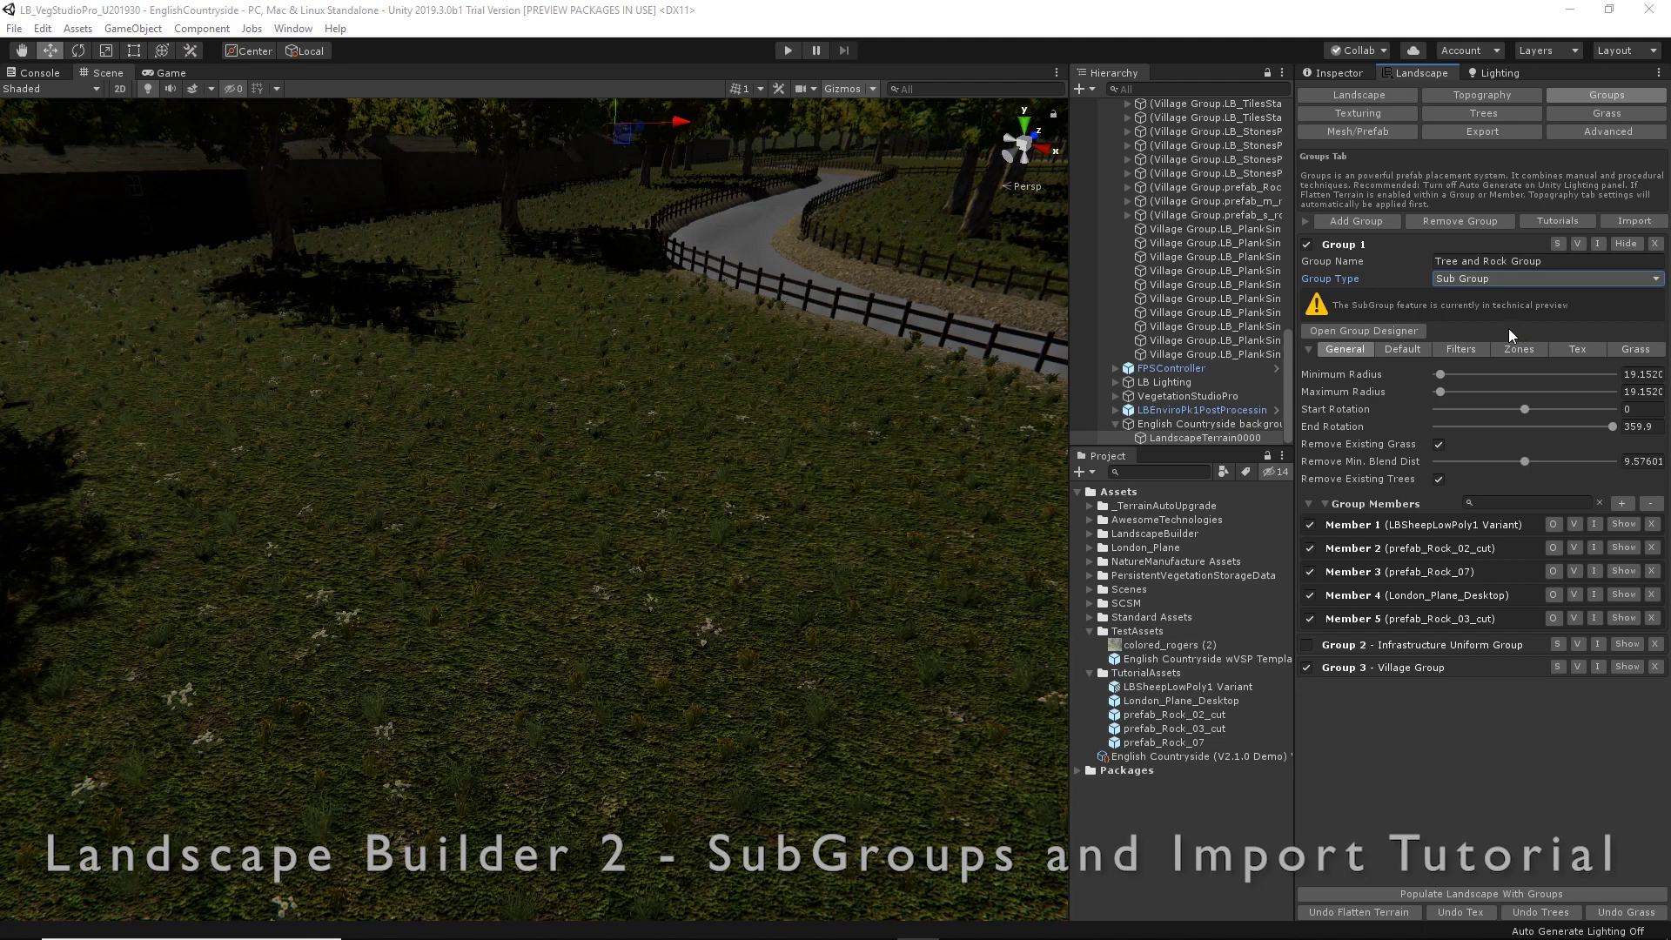
click(1404, 332)
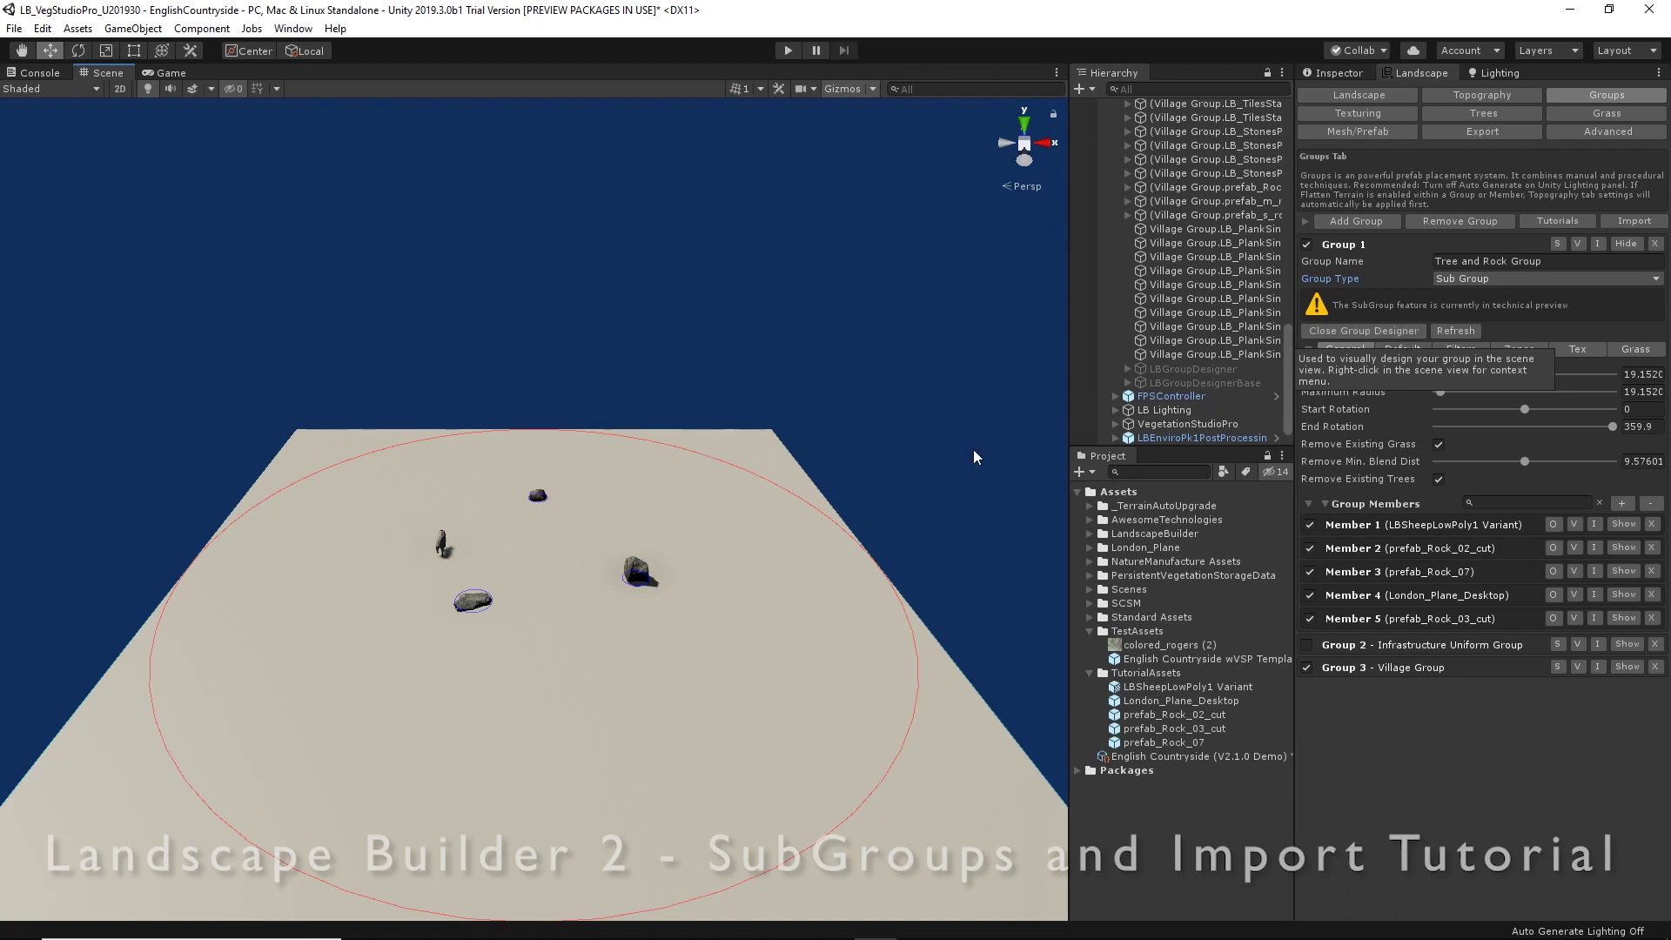
- Enable designer Auto Refresh, set minimum and maximum radius to 15, and refresh
right_click(639, 573)
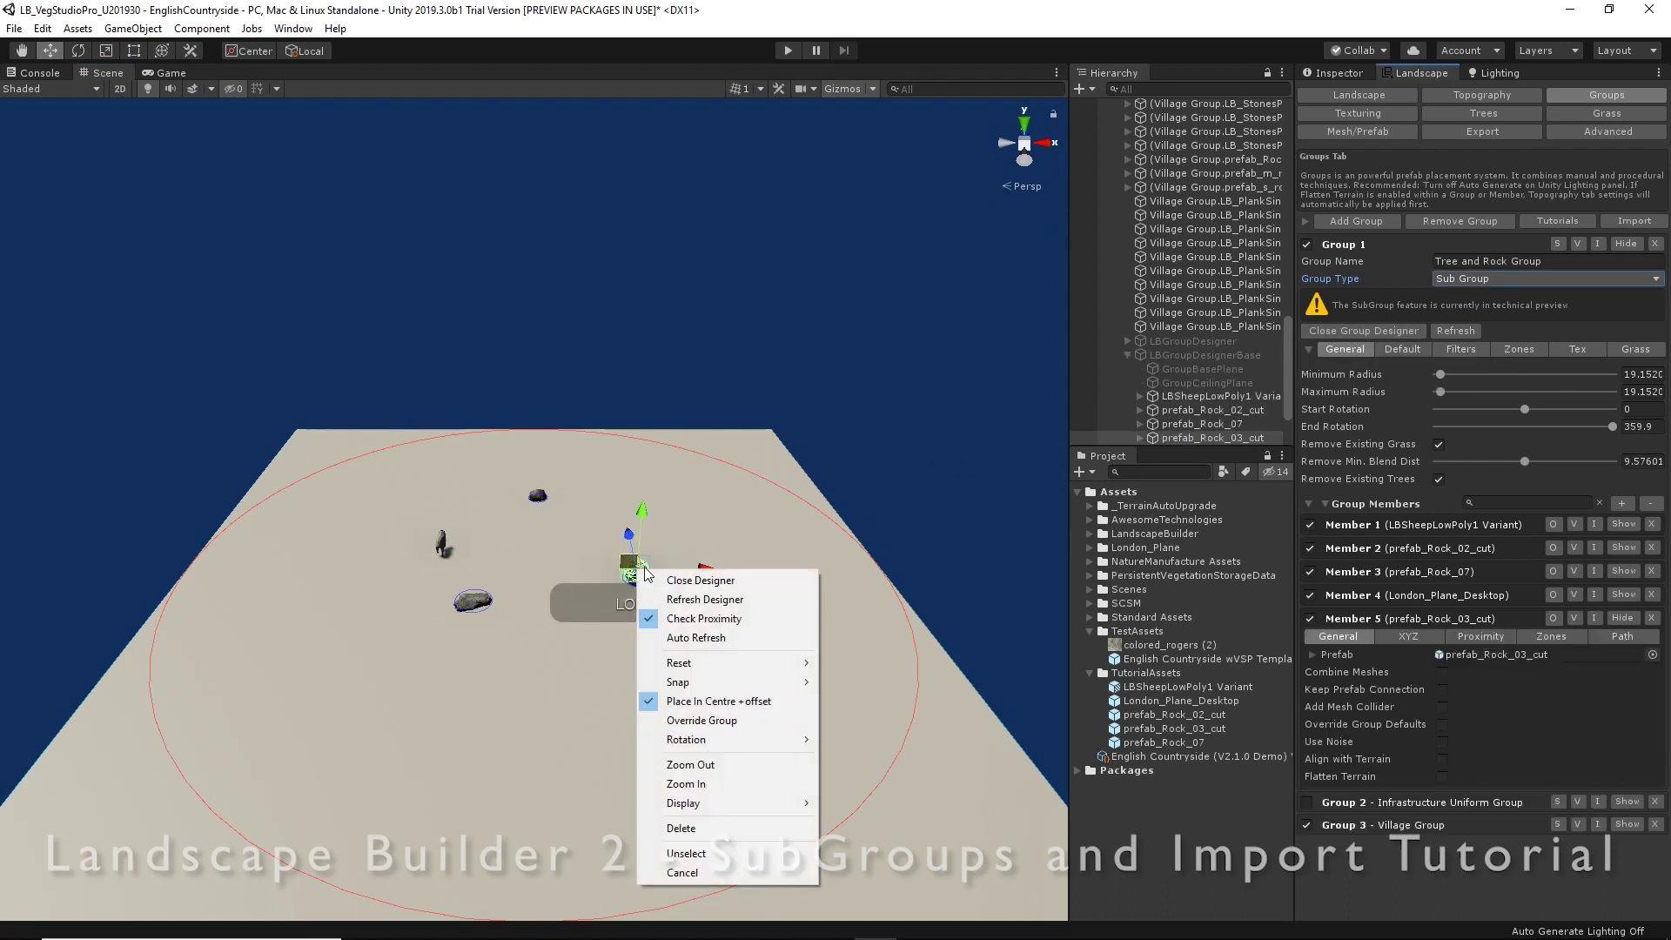
click(723, 640)
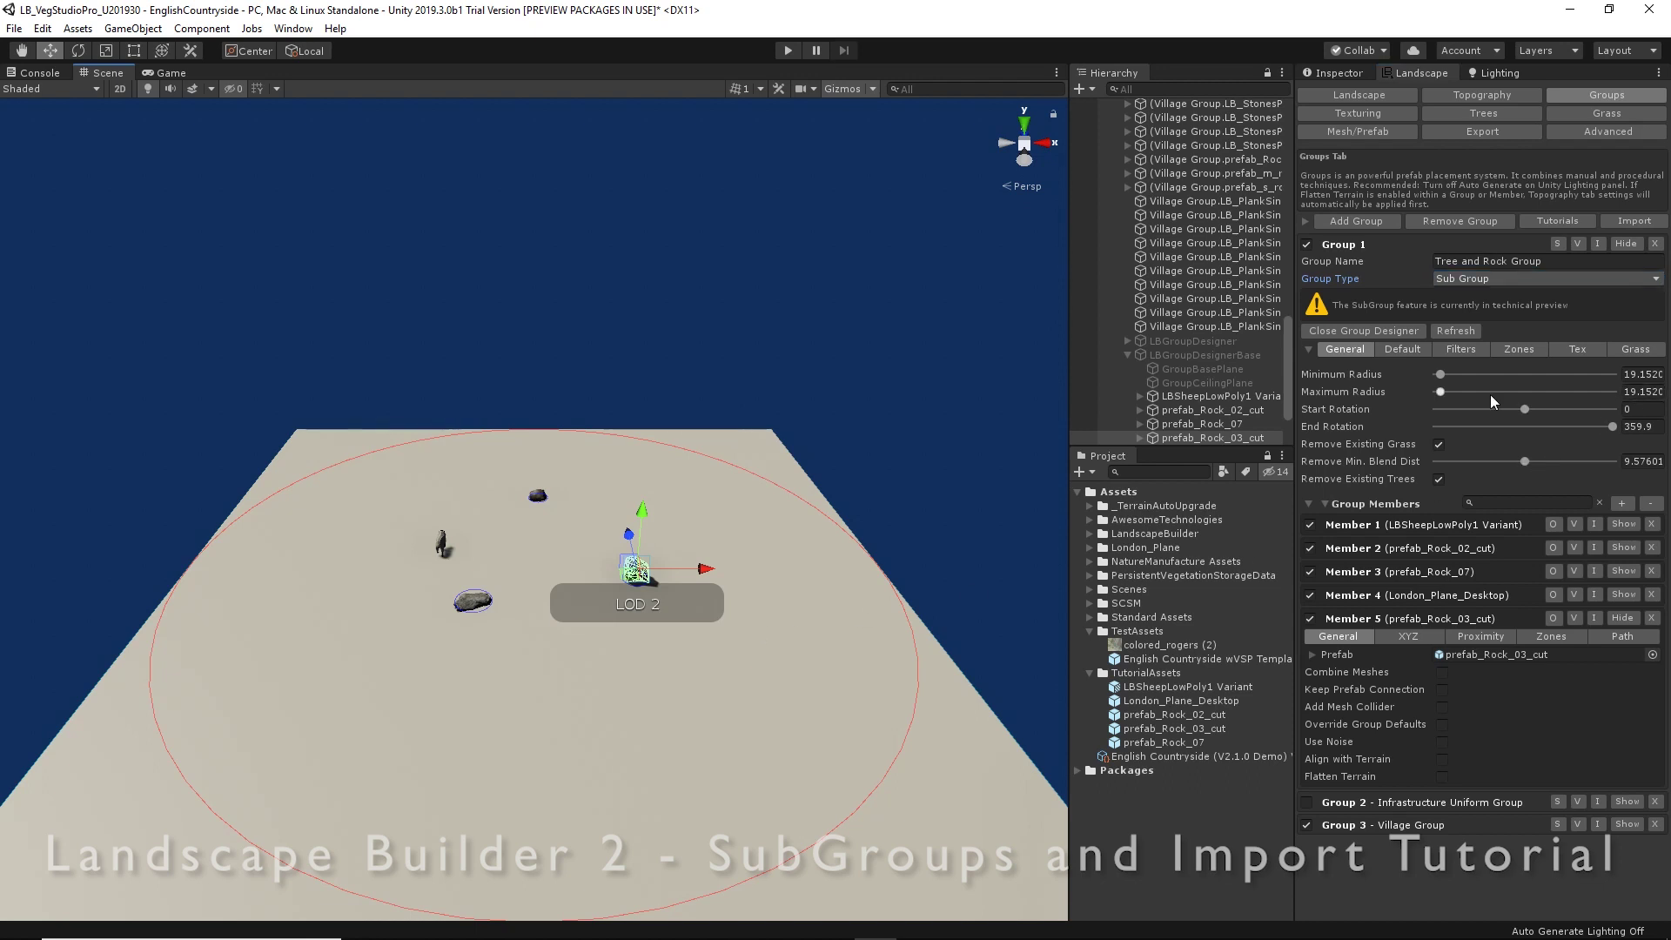
click(1641, 374)
text(15)
key(Tab)
text(15)
click(1465, 330)
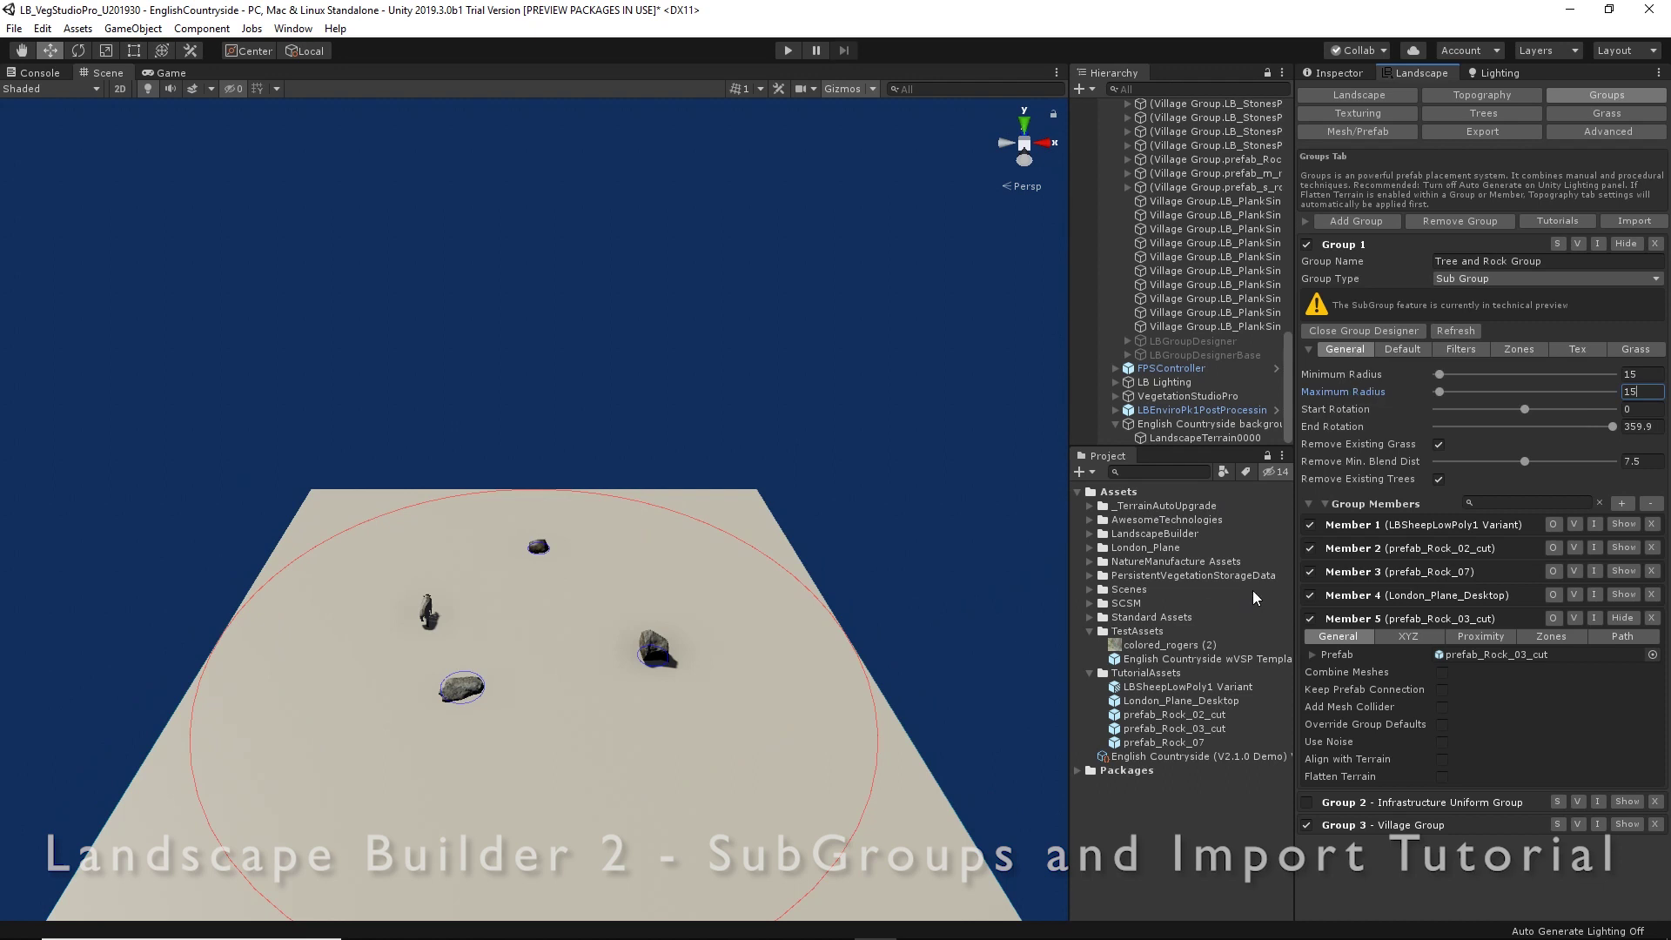
- Move the London plane member to the top and reduce its proximity extent to 1.402
right_click(1515, 603)
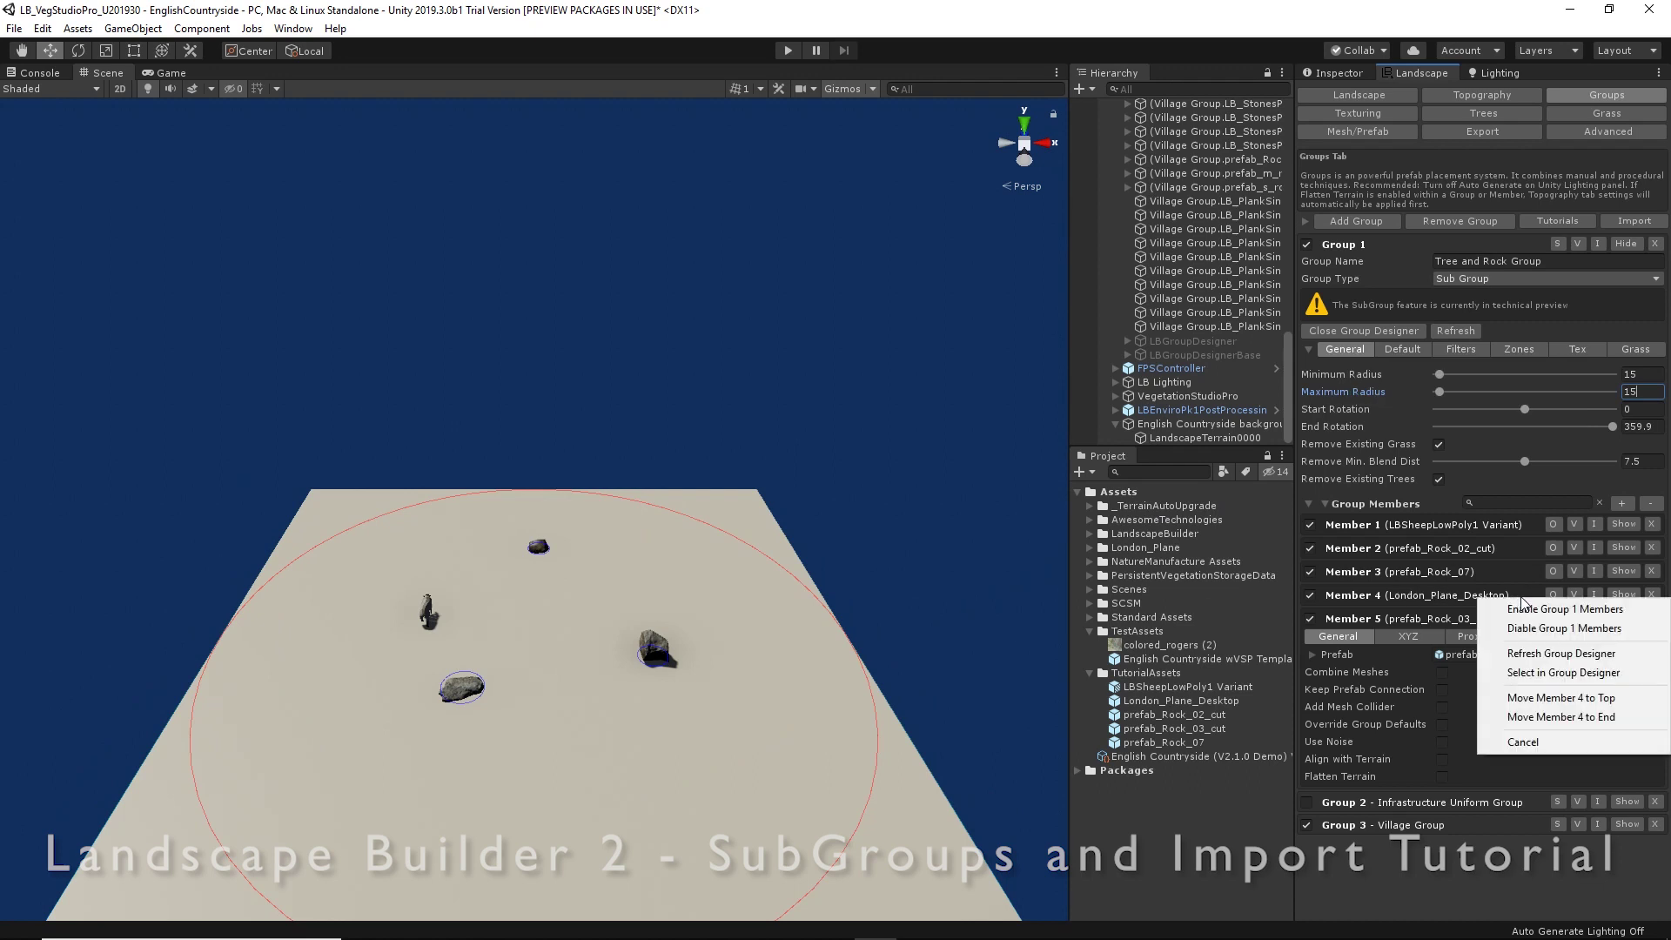
click(1563, 701)
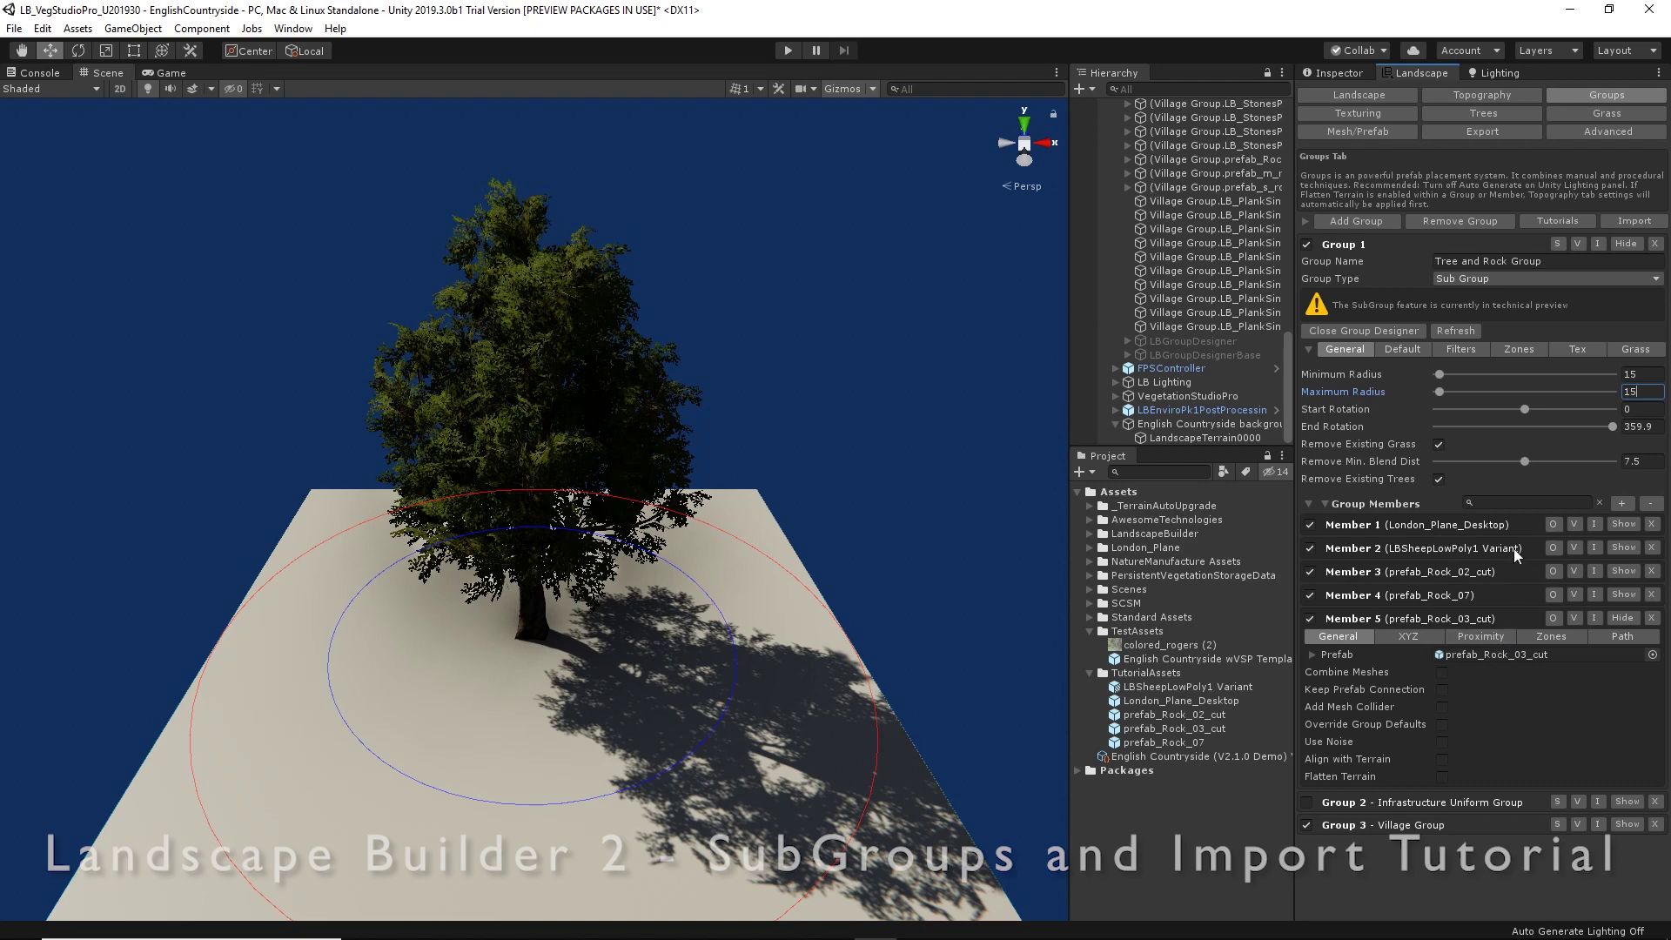
click(1615, 524)
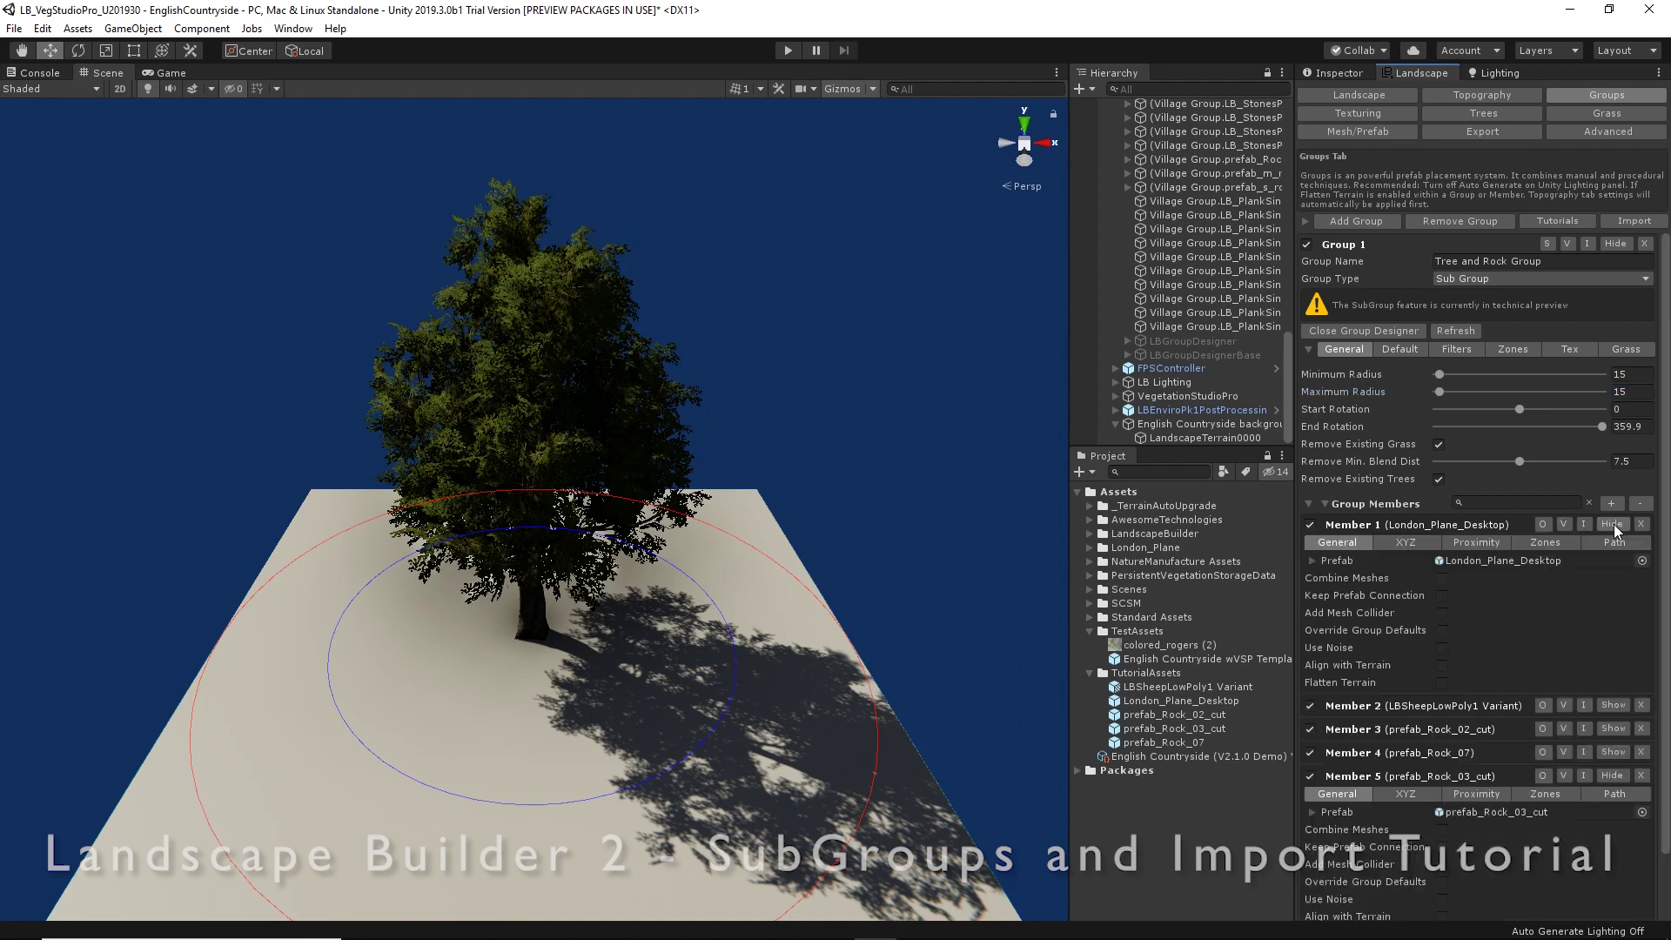
click(1484, 545)
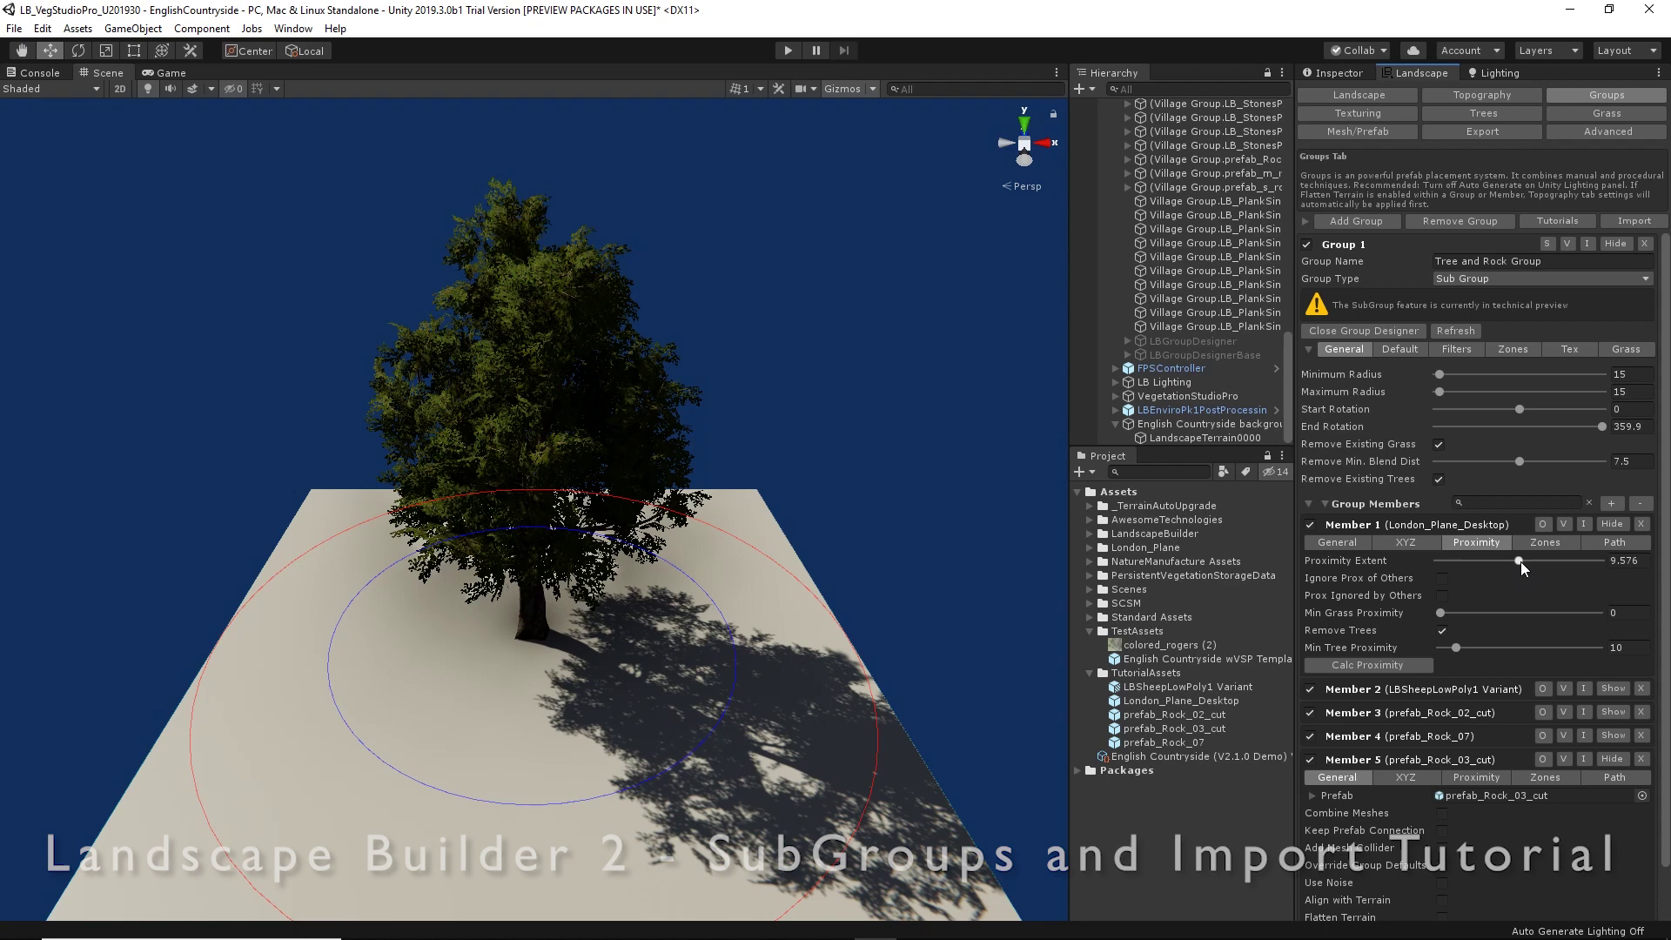
mouse_move(1521, 561)
mouse_down()
mouse_move(1465, 559)
mouse_move(1497, 562)
mouse_up()
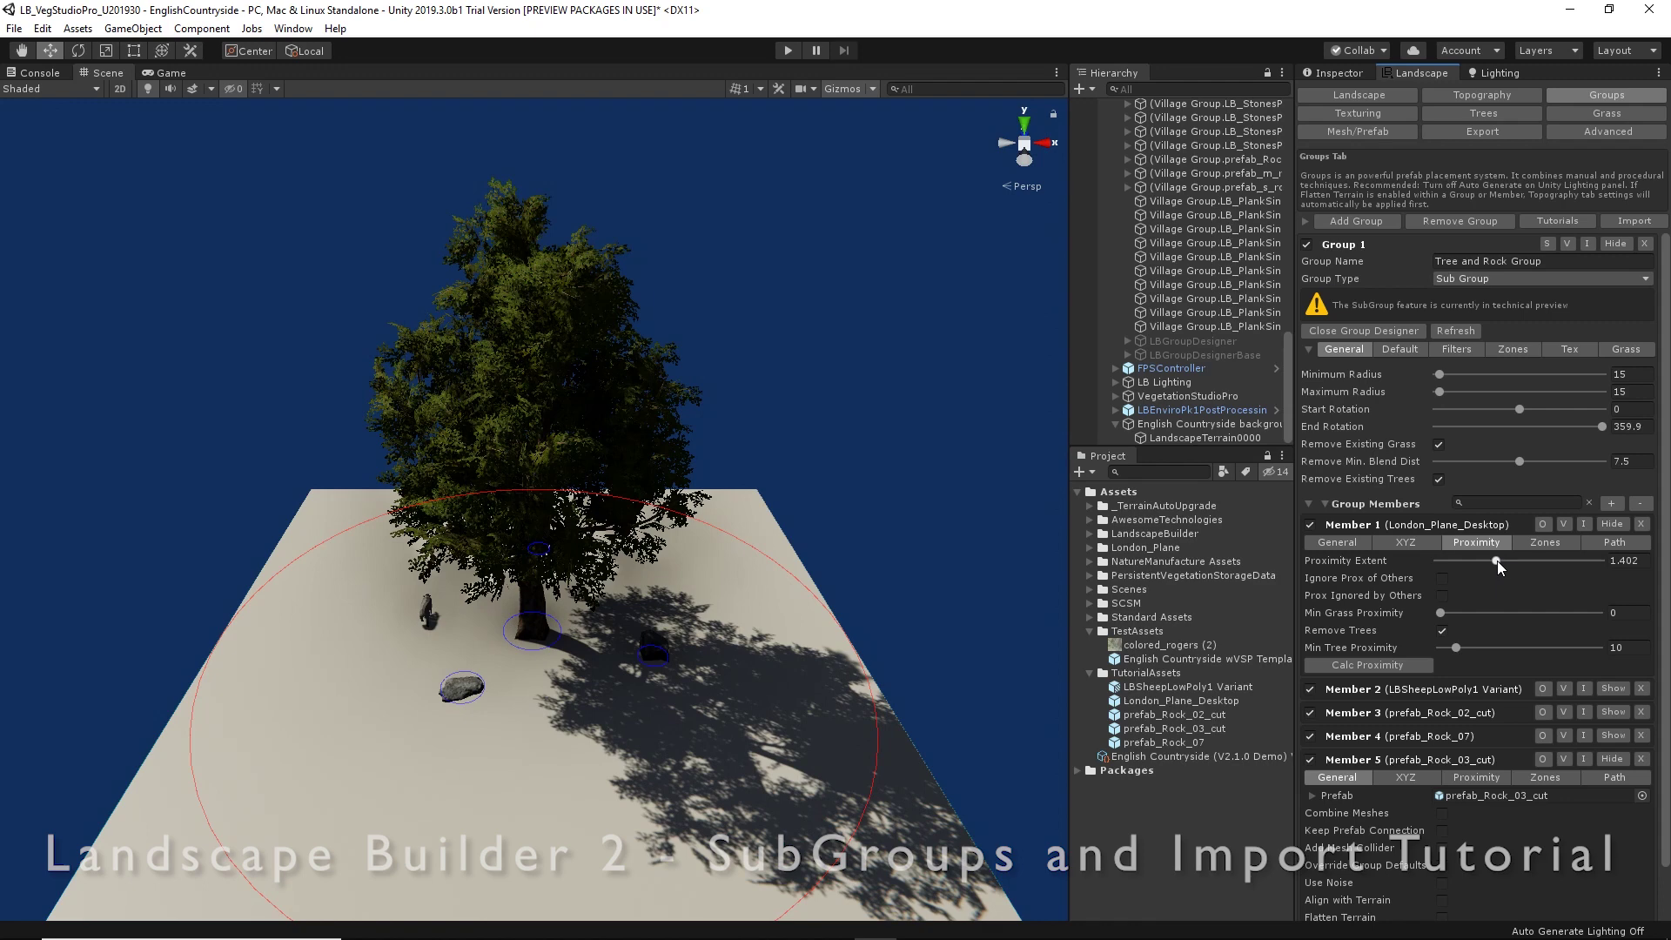
- Set the group's minimum and maximum radius to 12 and refresh the preview
click(1641, 375)
text(12)
click(1643, 391)
text(12)
click(1469, 330)
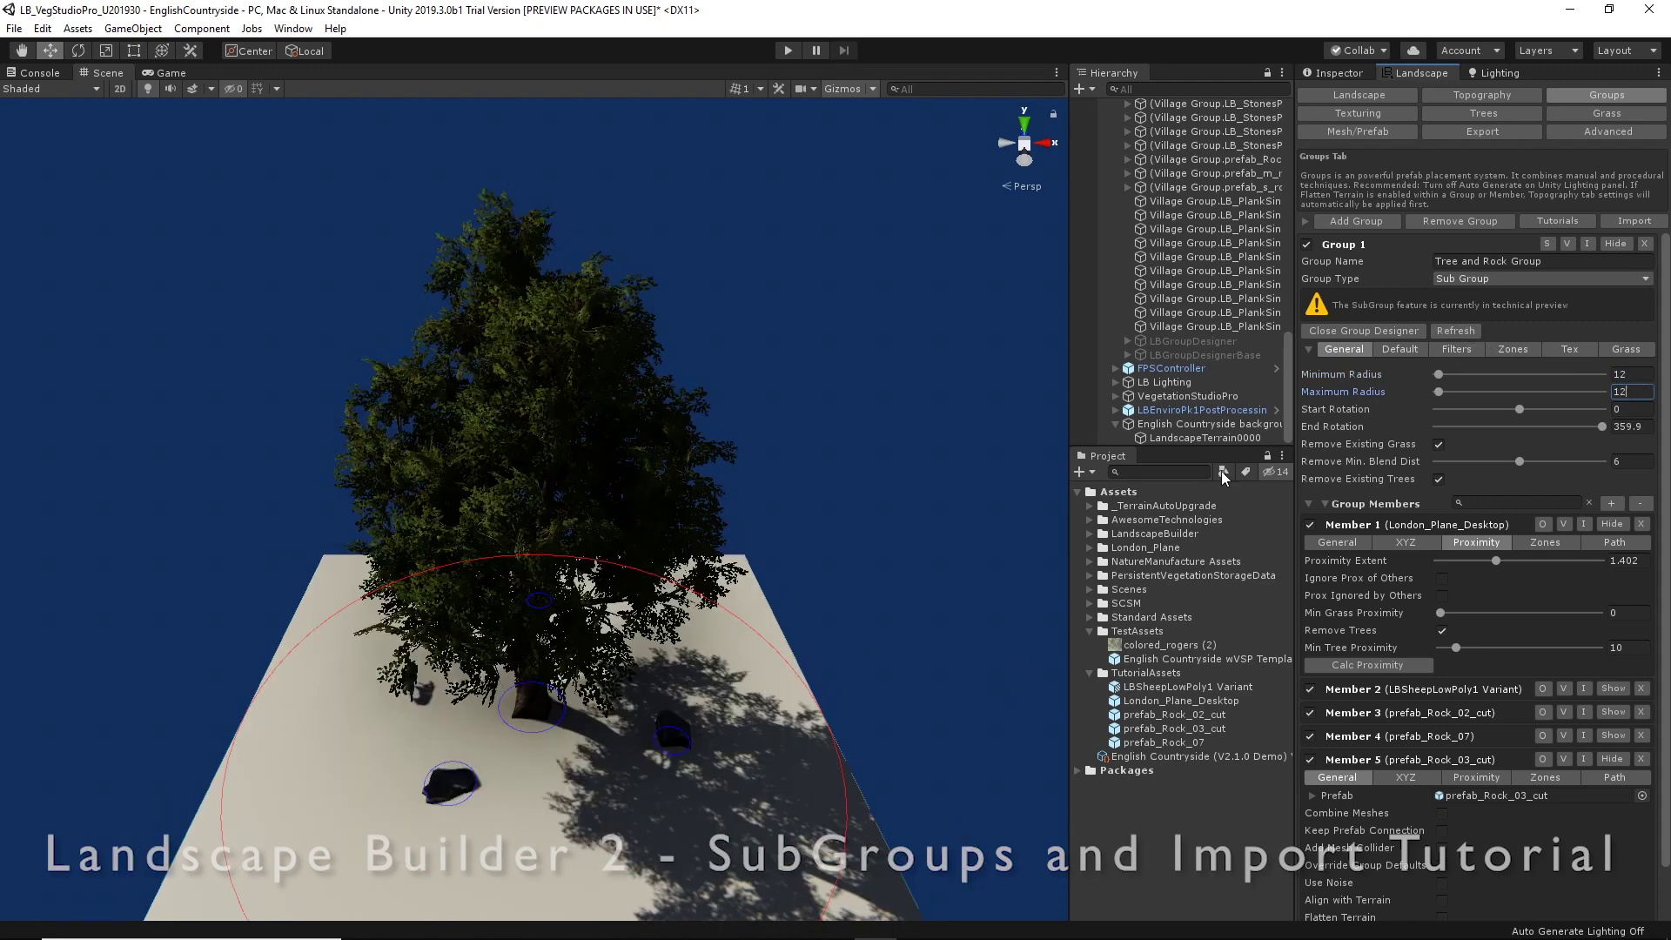
- Close the Group Designer, collapse the Tree and Rock Group, and expand the Village Group
click(1371, 331)
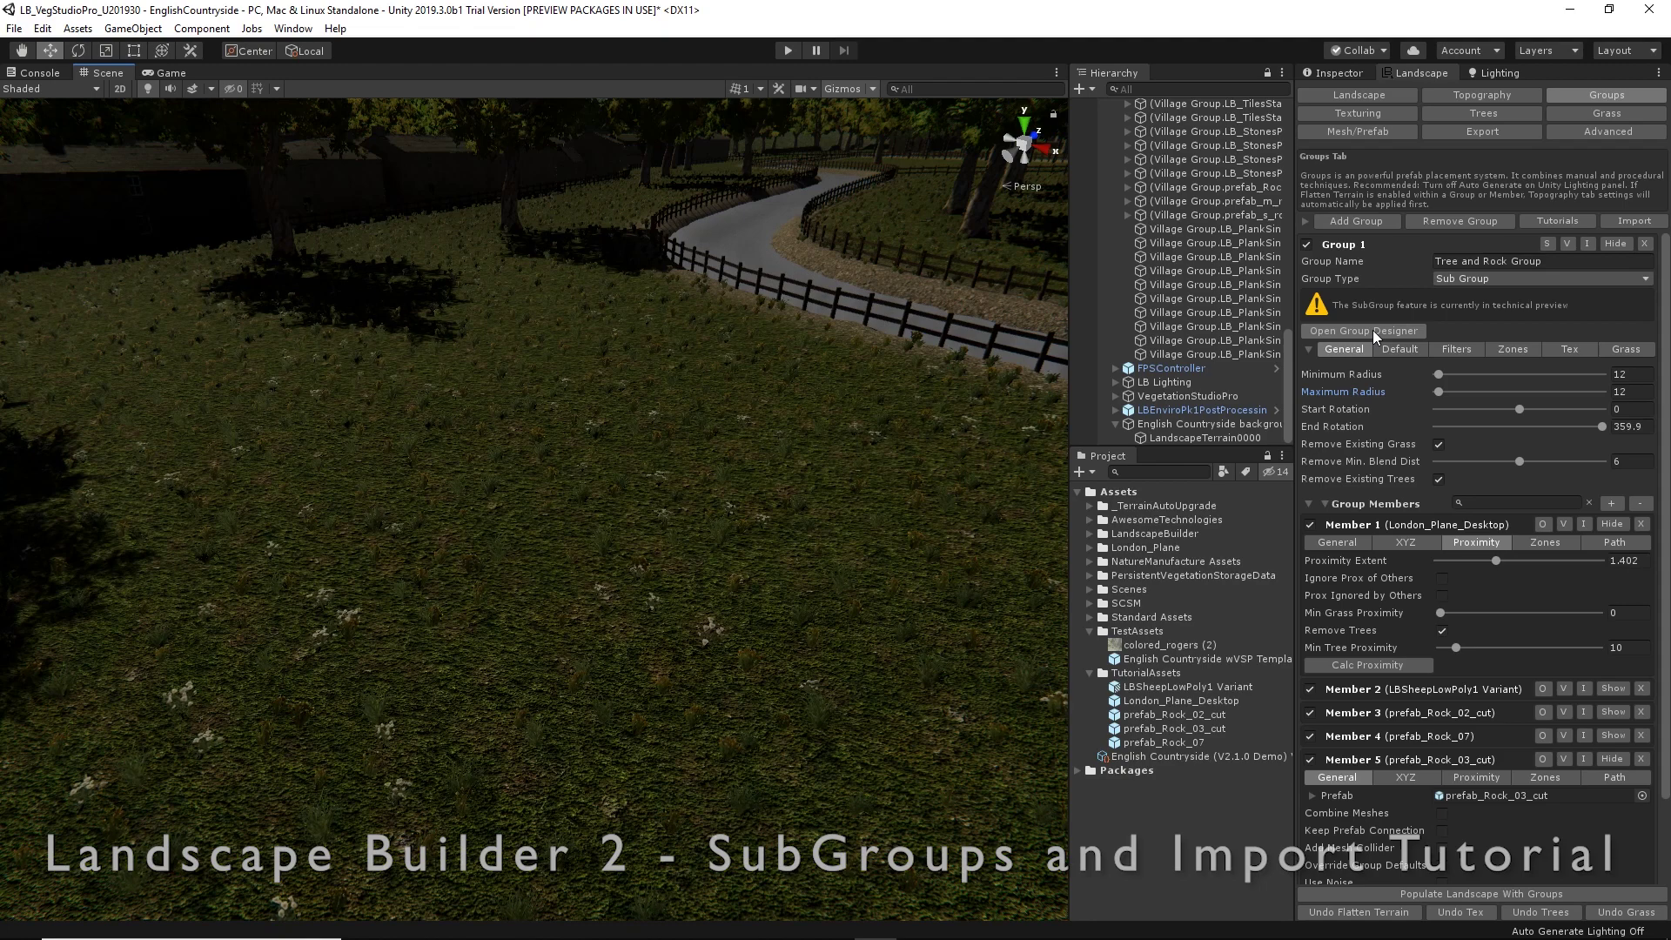
click(1620, 244)
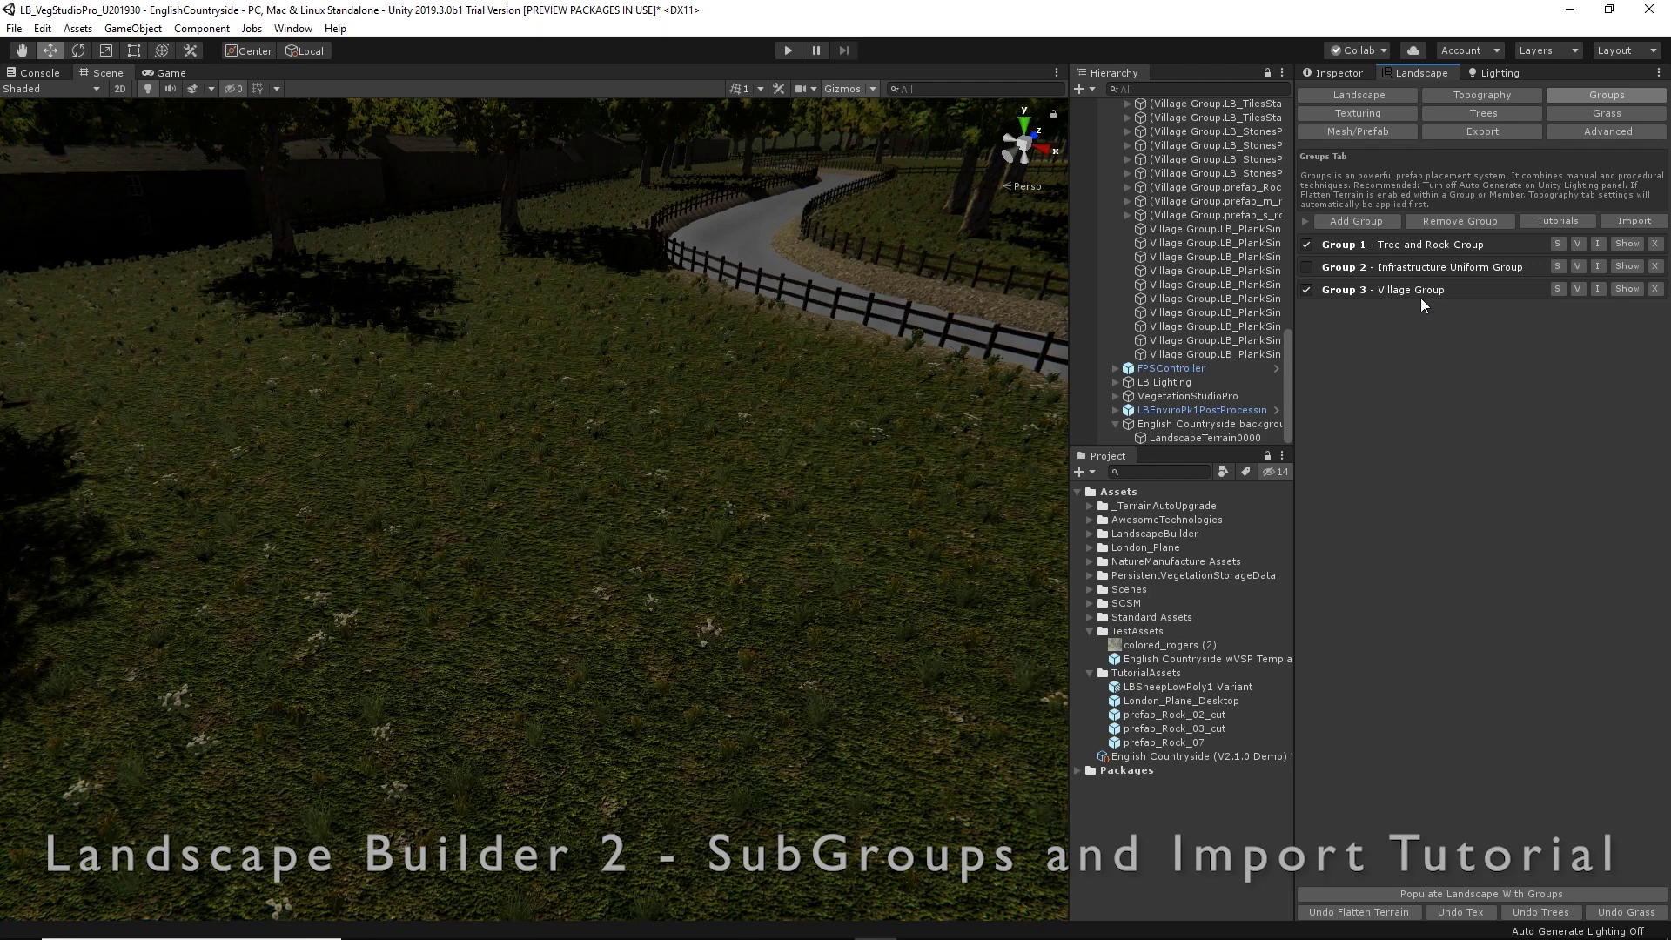
click(1626, 289)
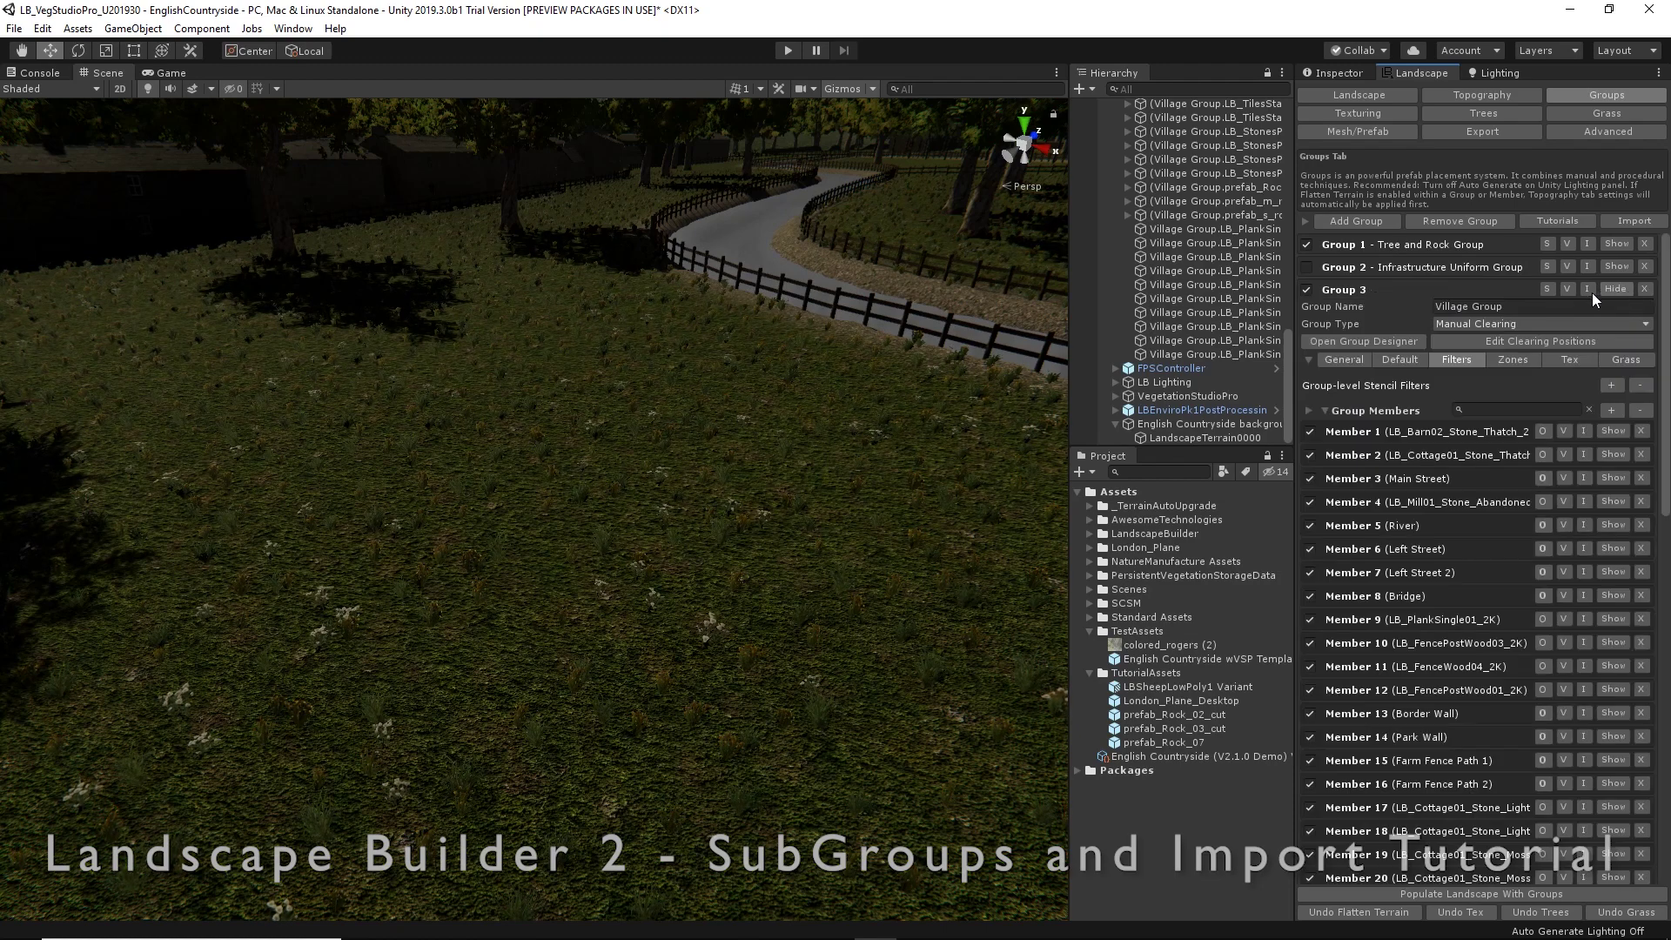
- Open the Village Group in the designer with Auto Refresh enabled
click(1391, 341)
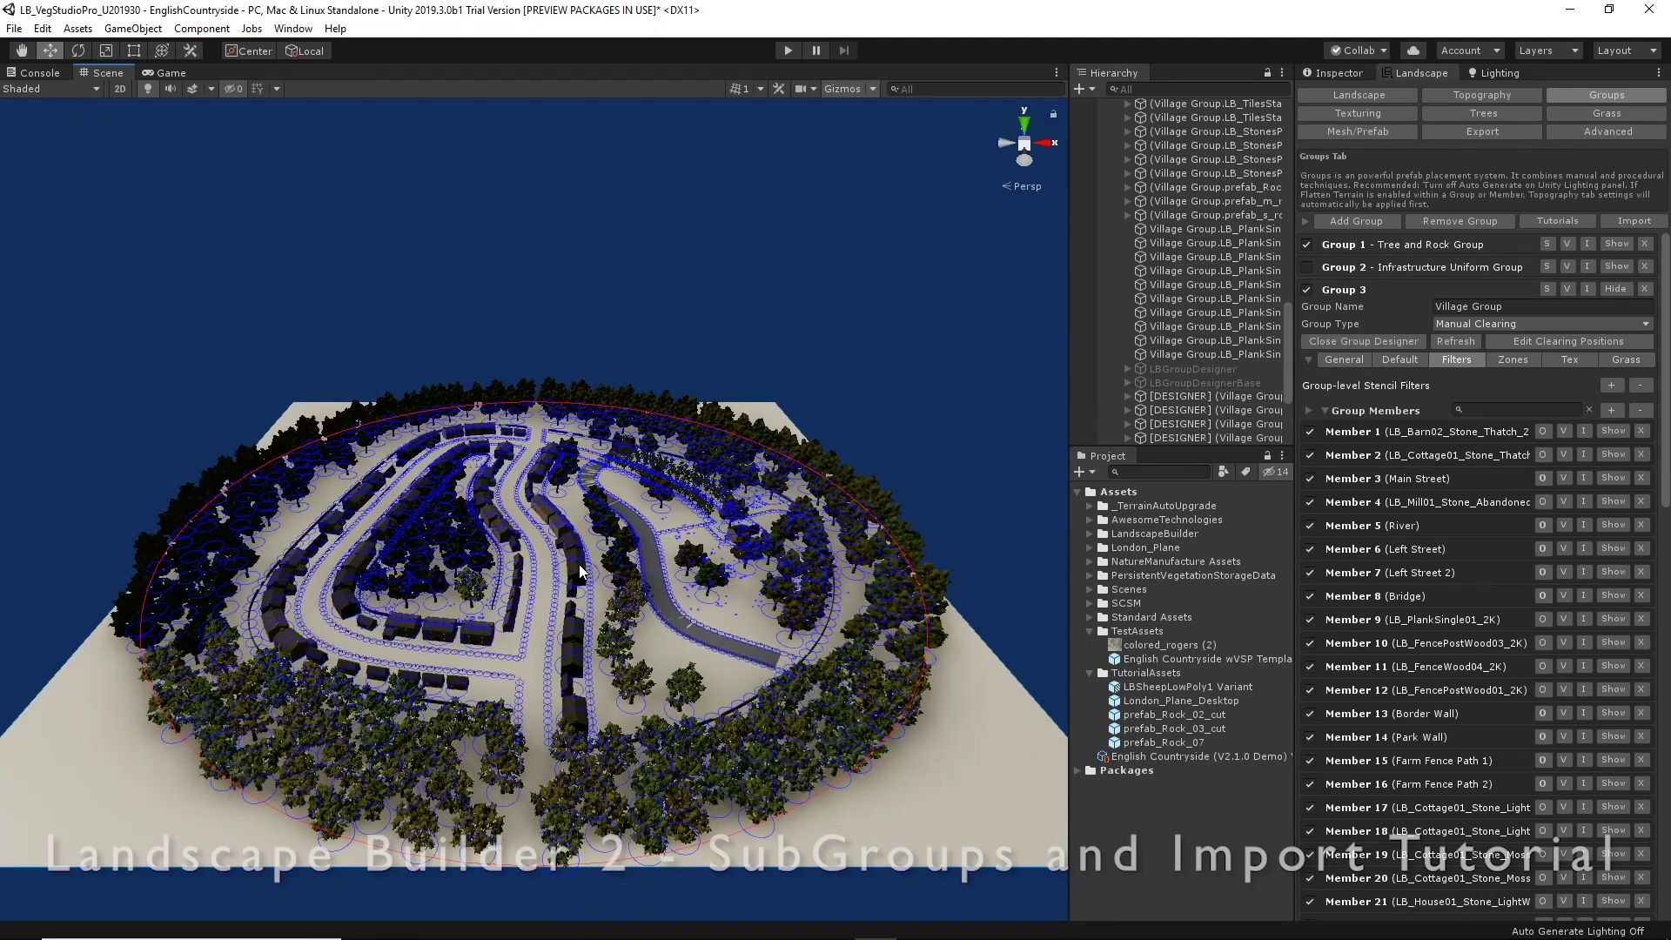
click(580, 570)
right_click(580, 567)
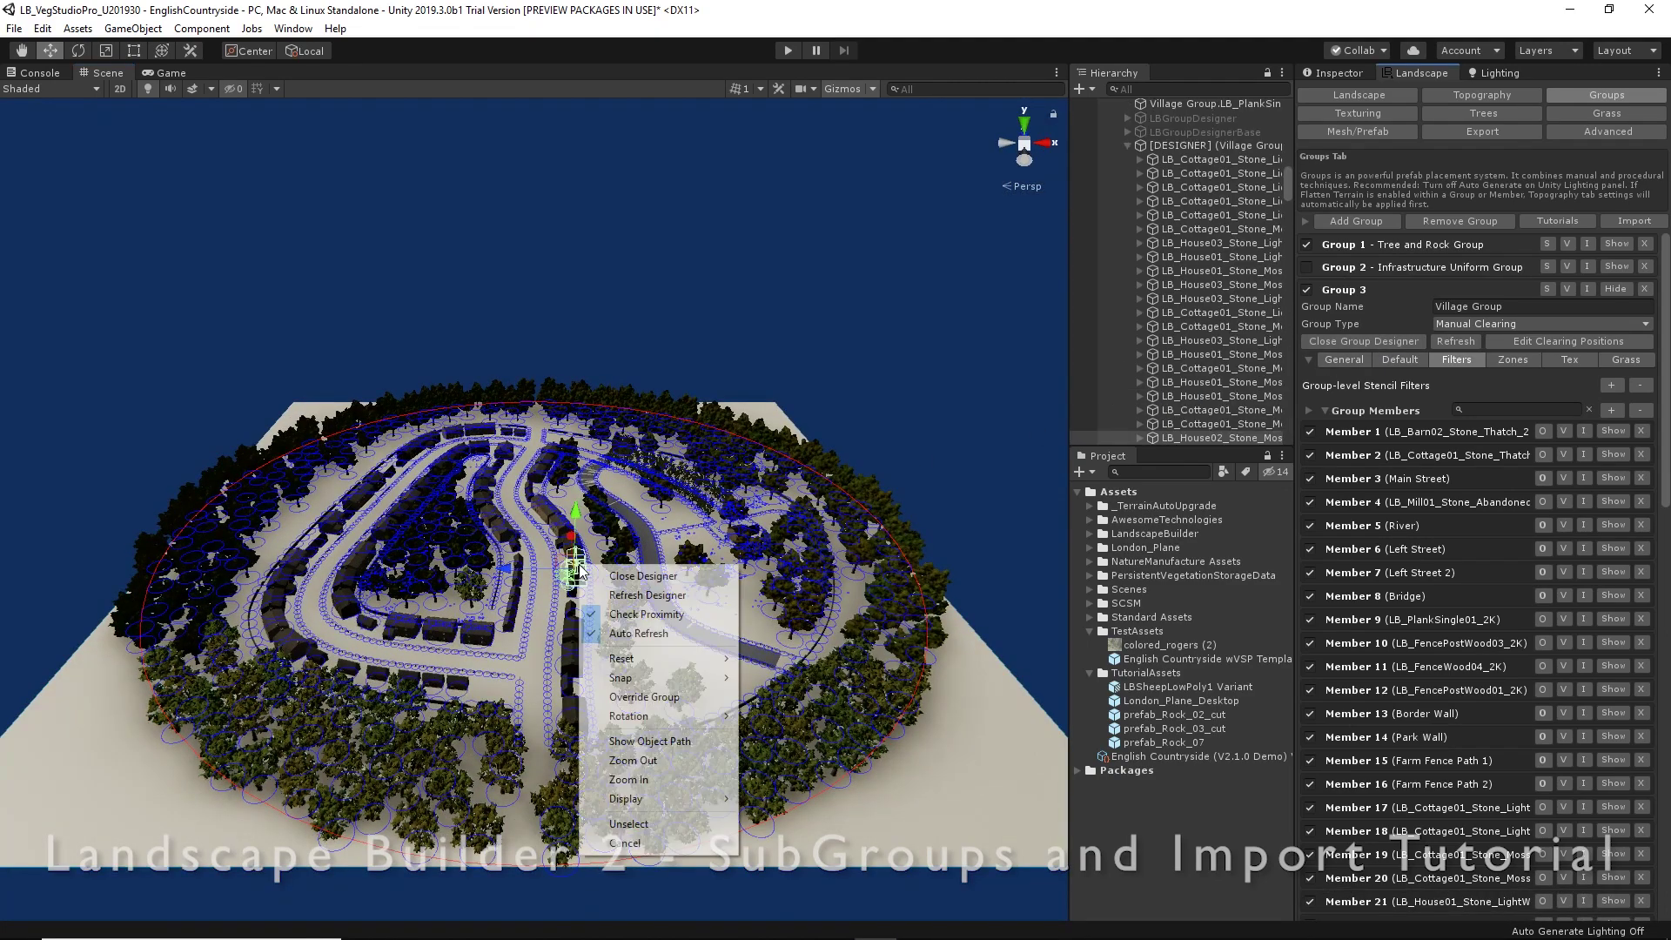
click(633, 635)
- Filter the members by 'rive' and expand the River member's settings
click(1476, 411)
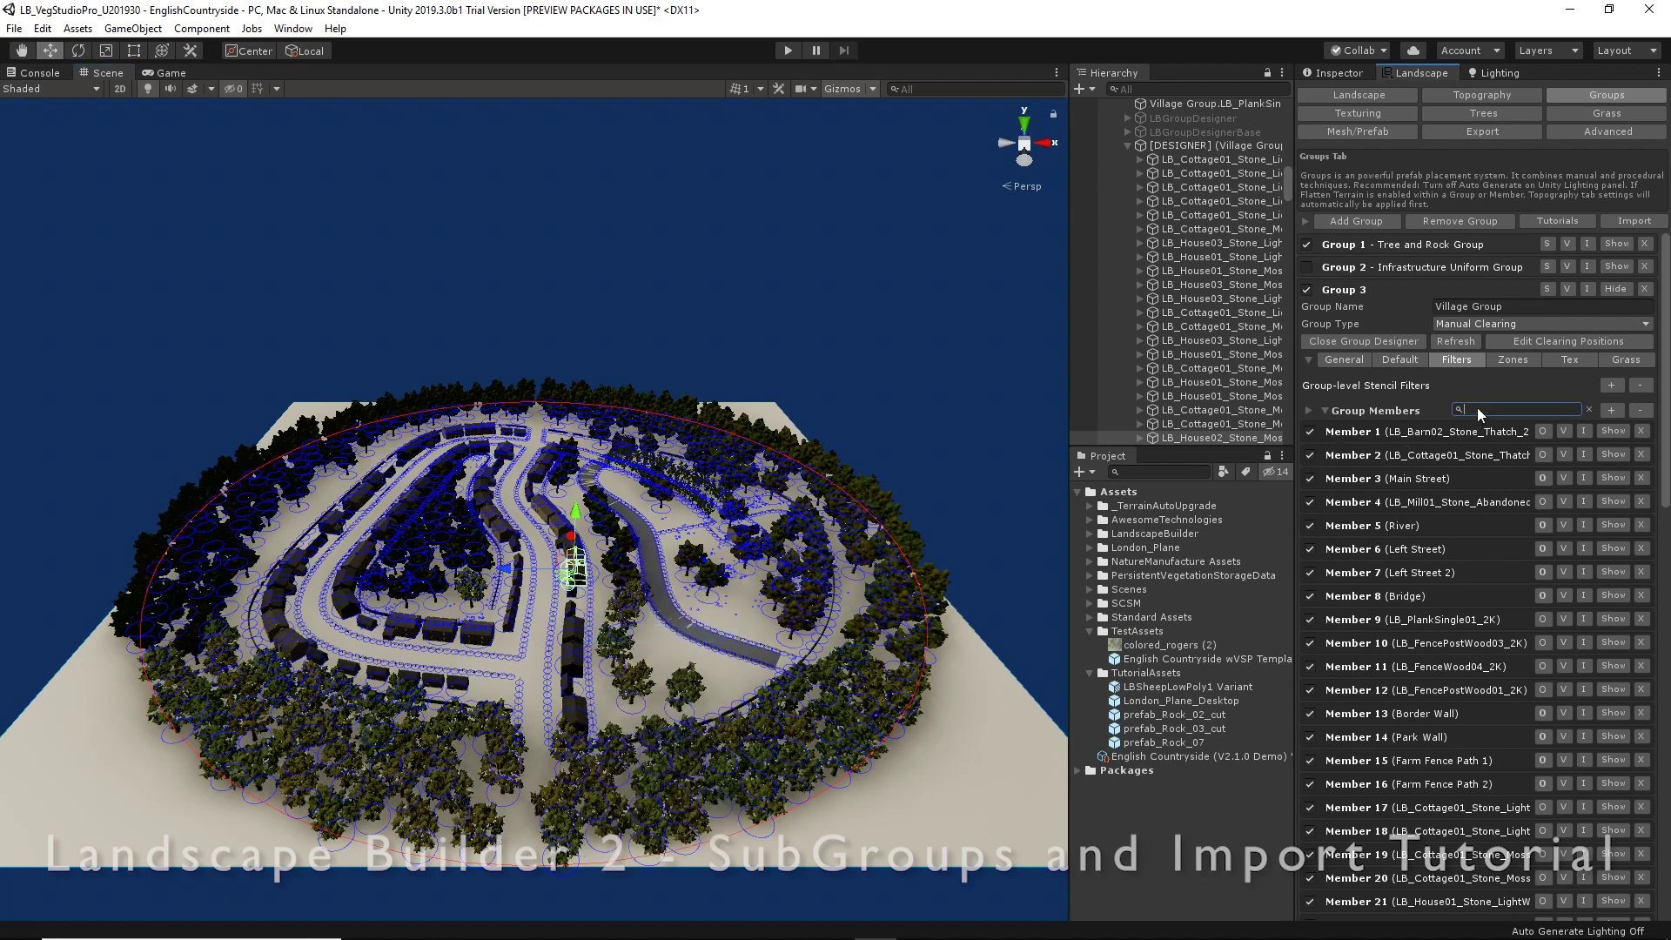
text(river)
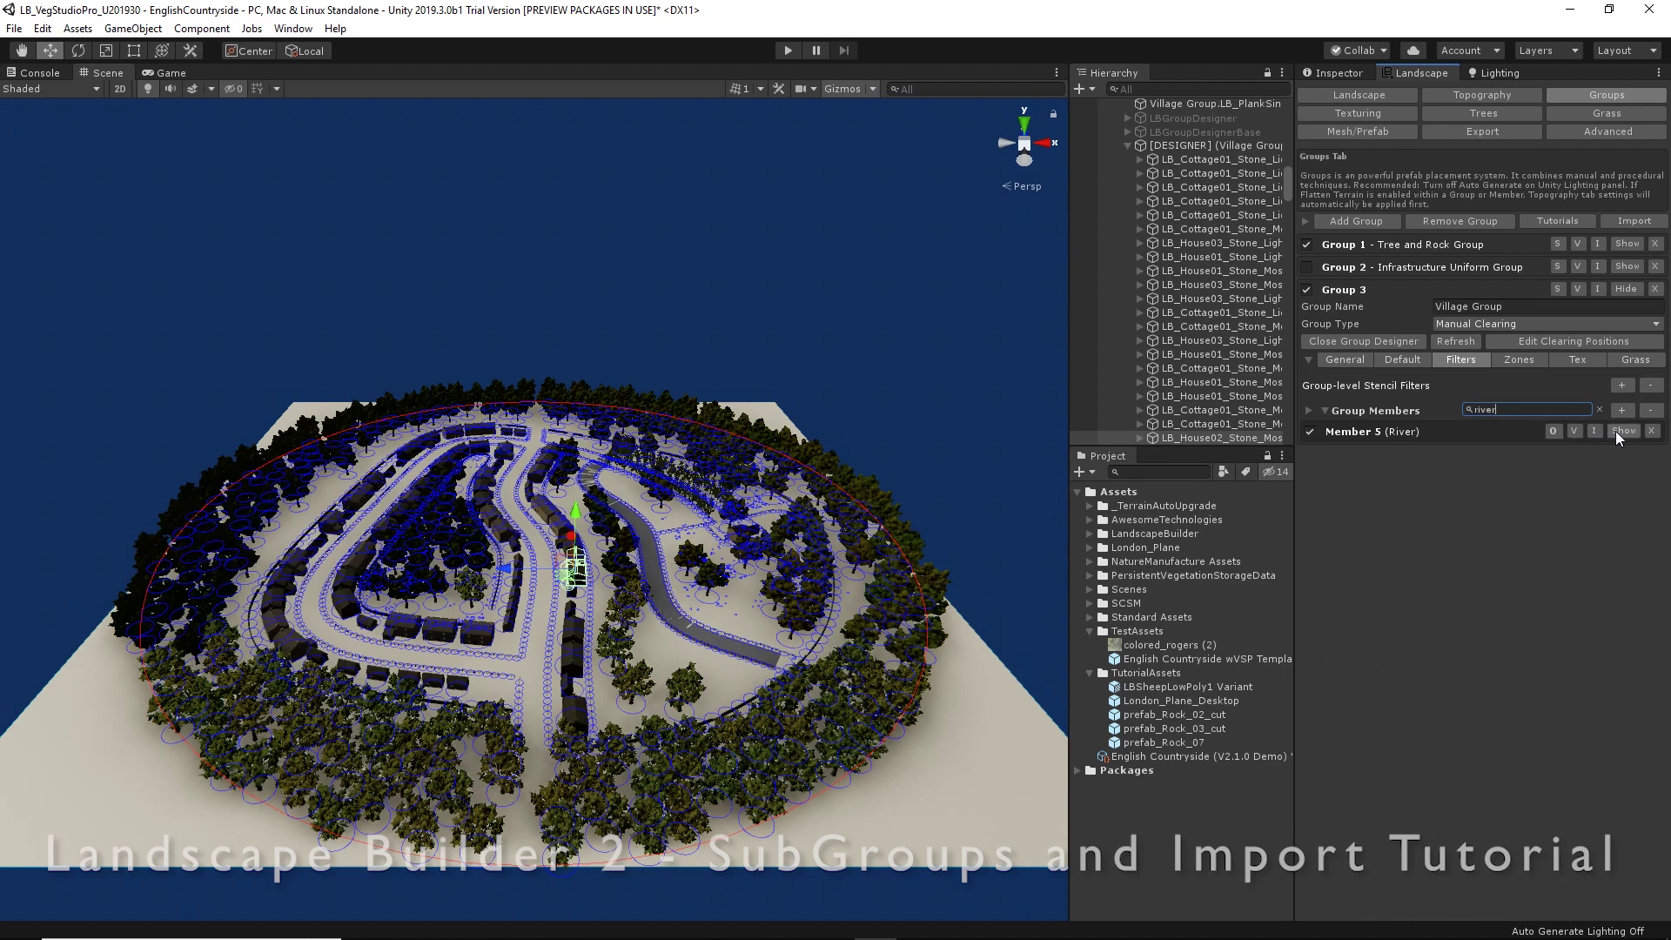
click(1619, 431)
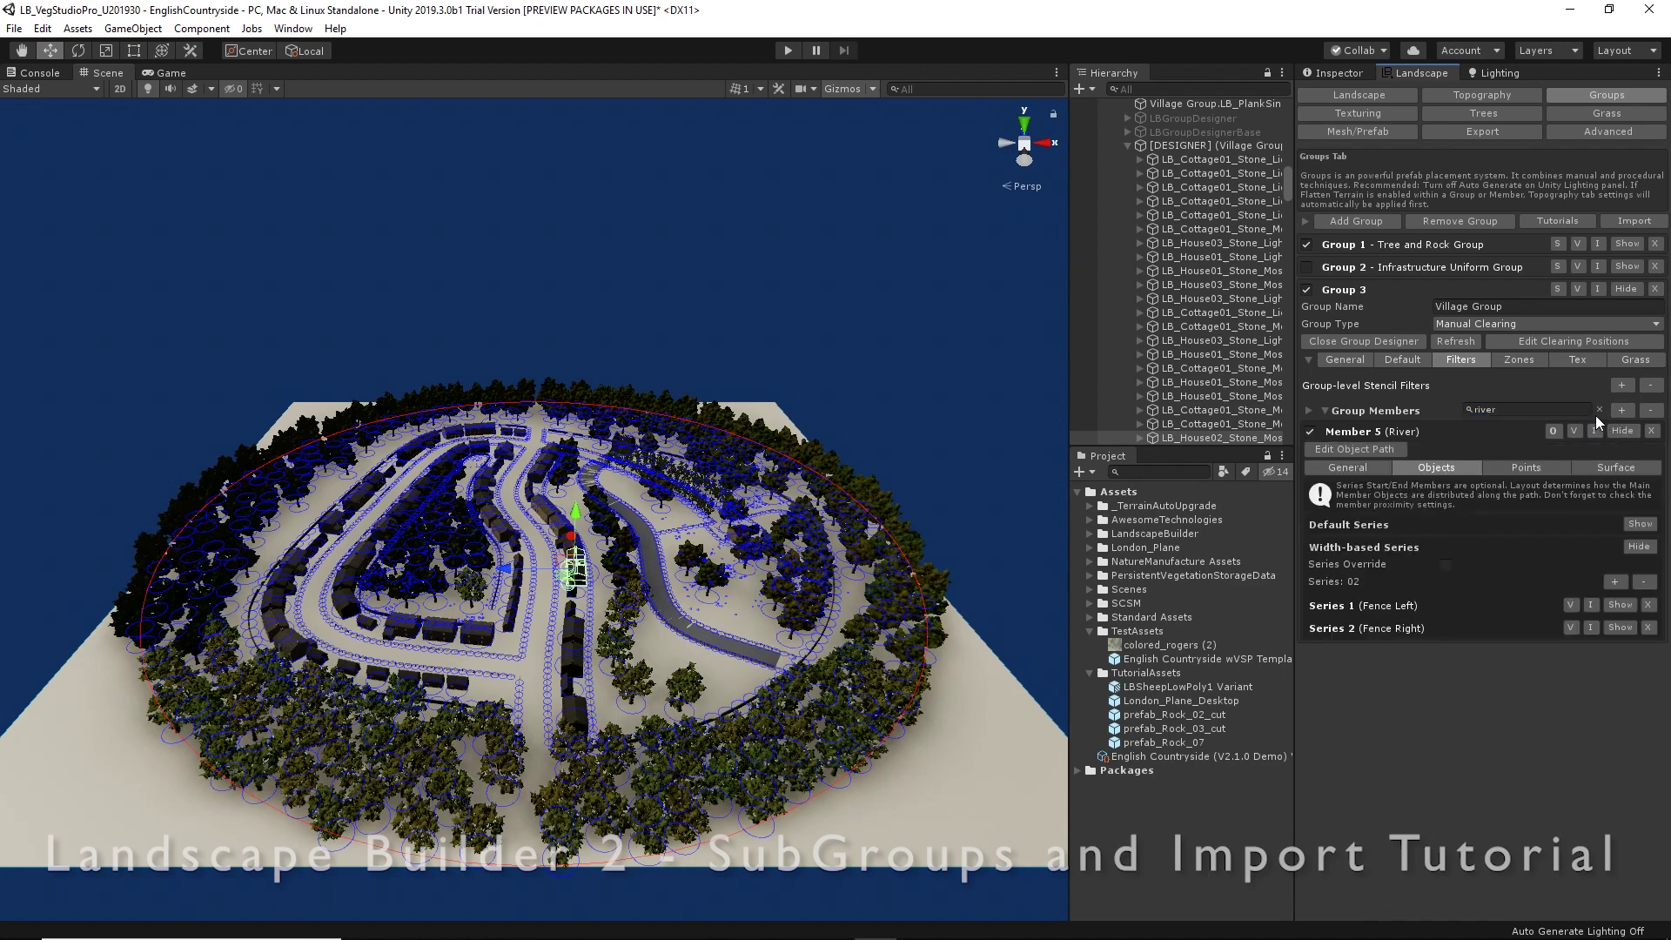
- Add a third object series to the River path named 'Tree Subgroup series'
click(1384, 450)
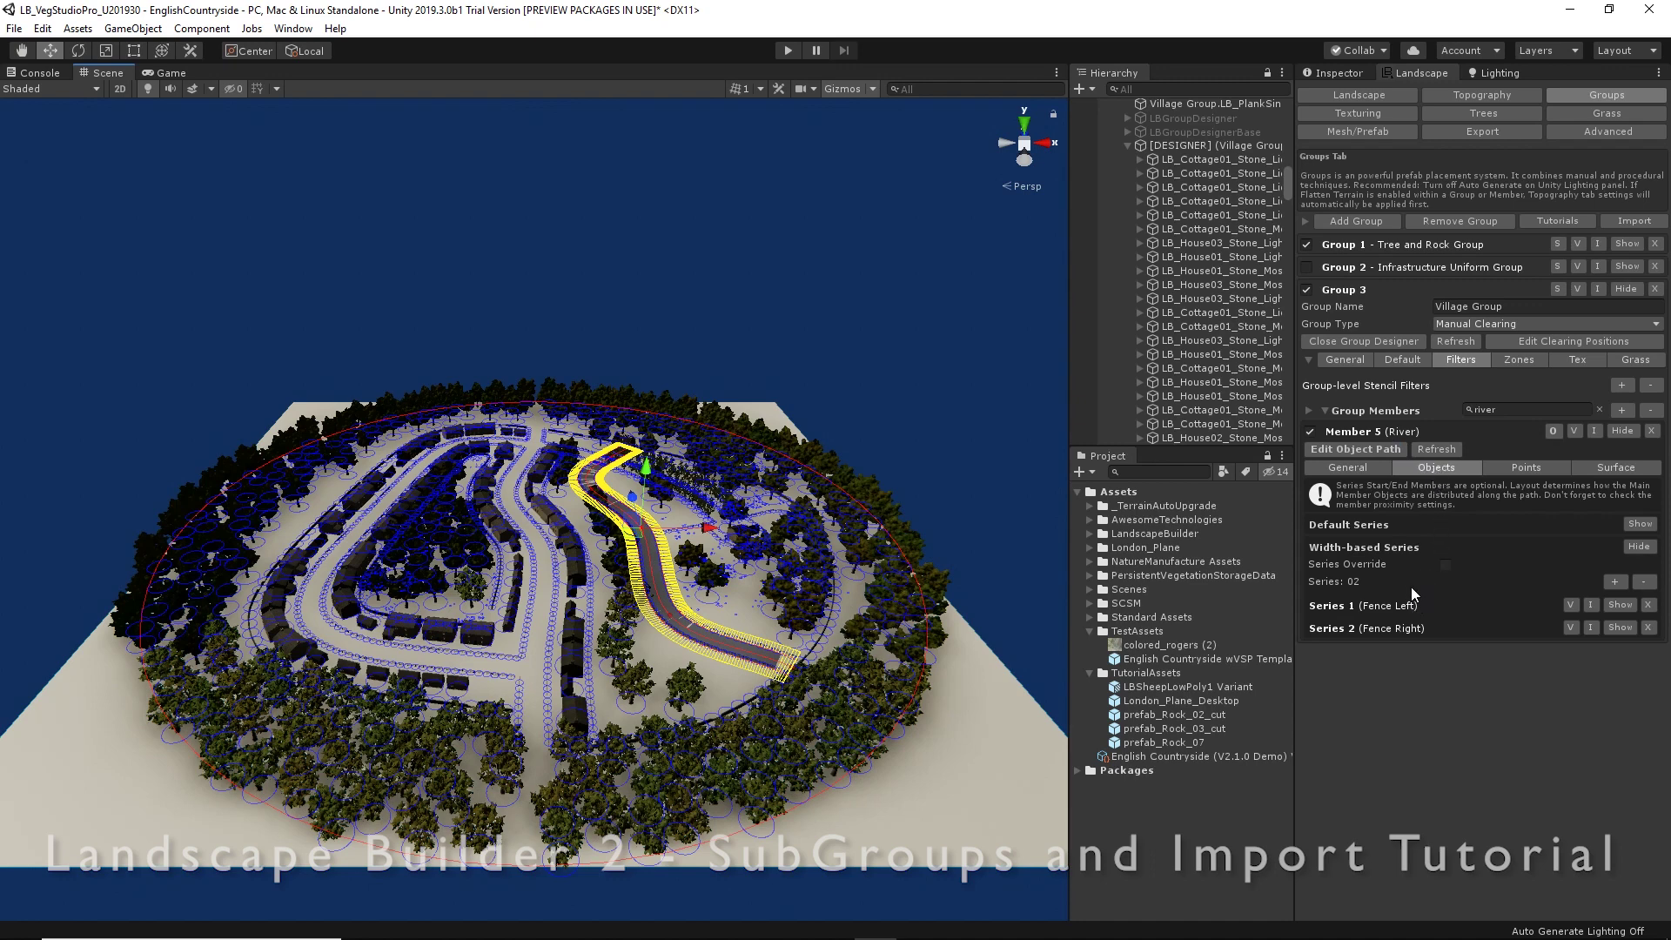
click(1615, 582)
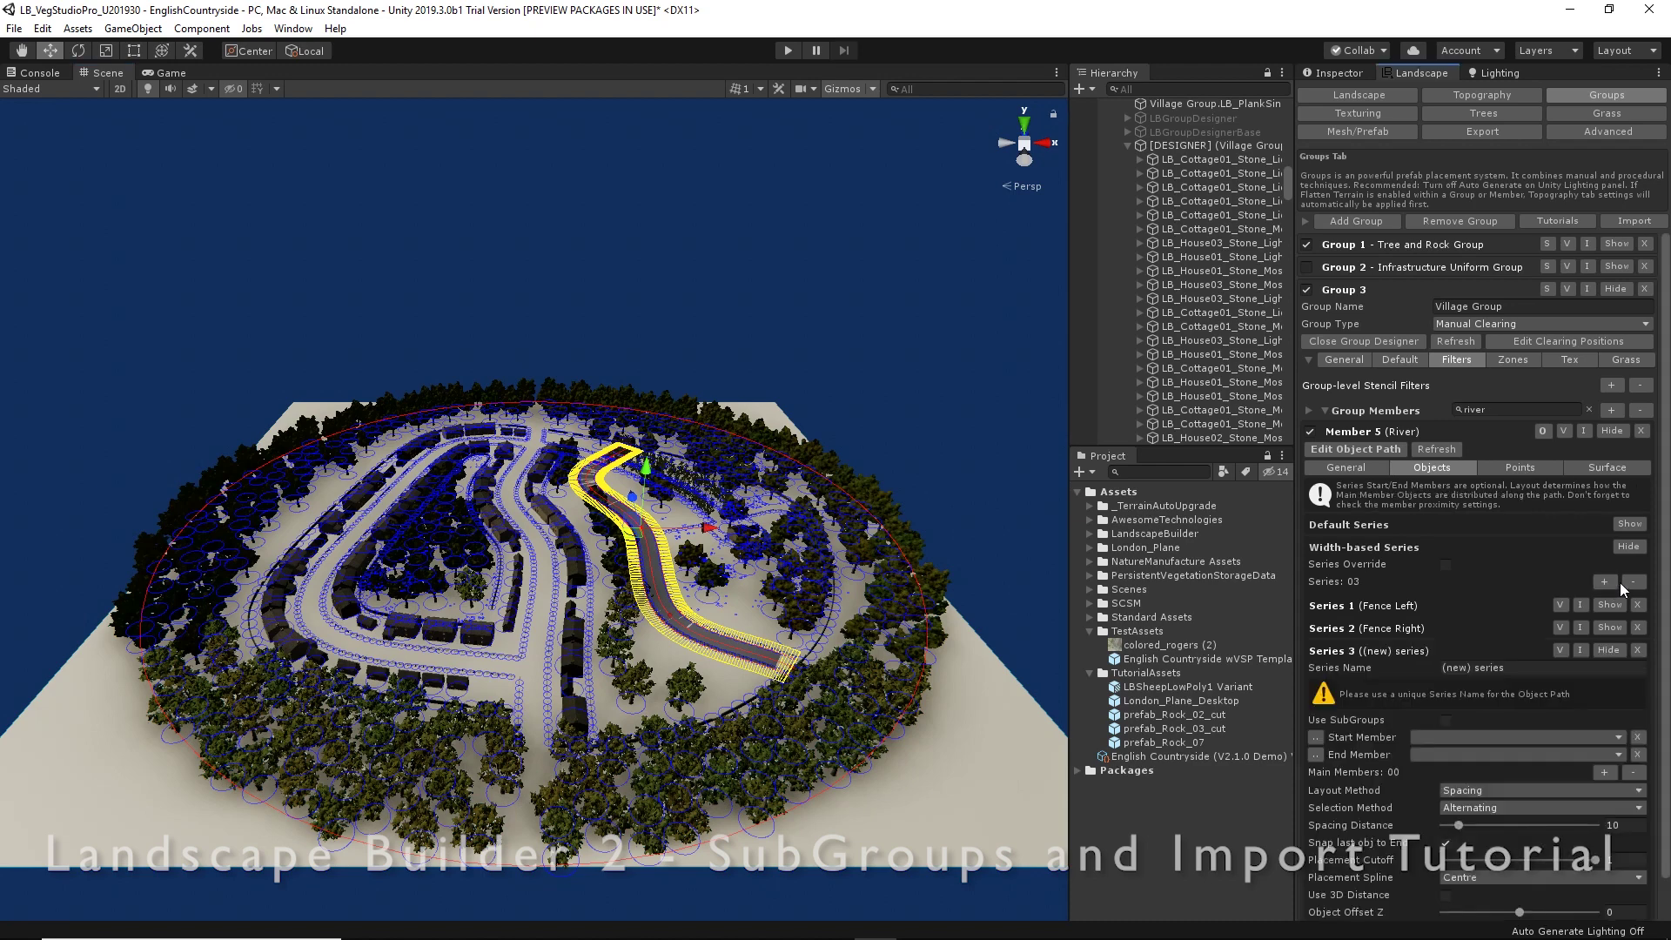
click(1527, 666)
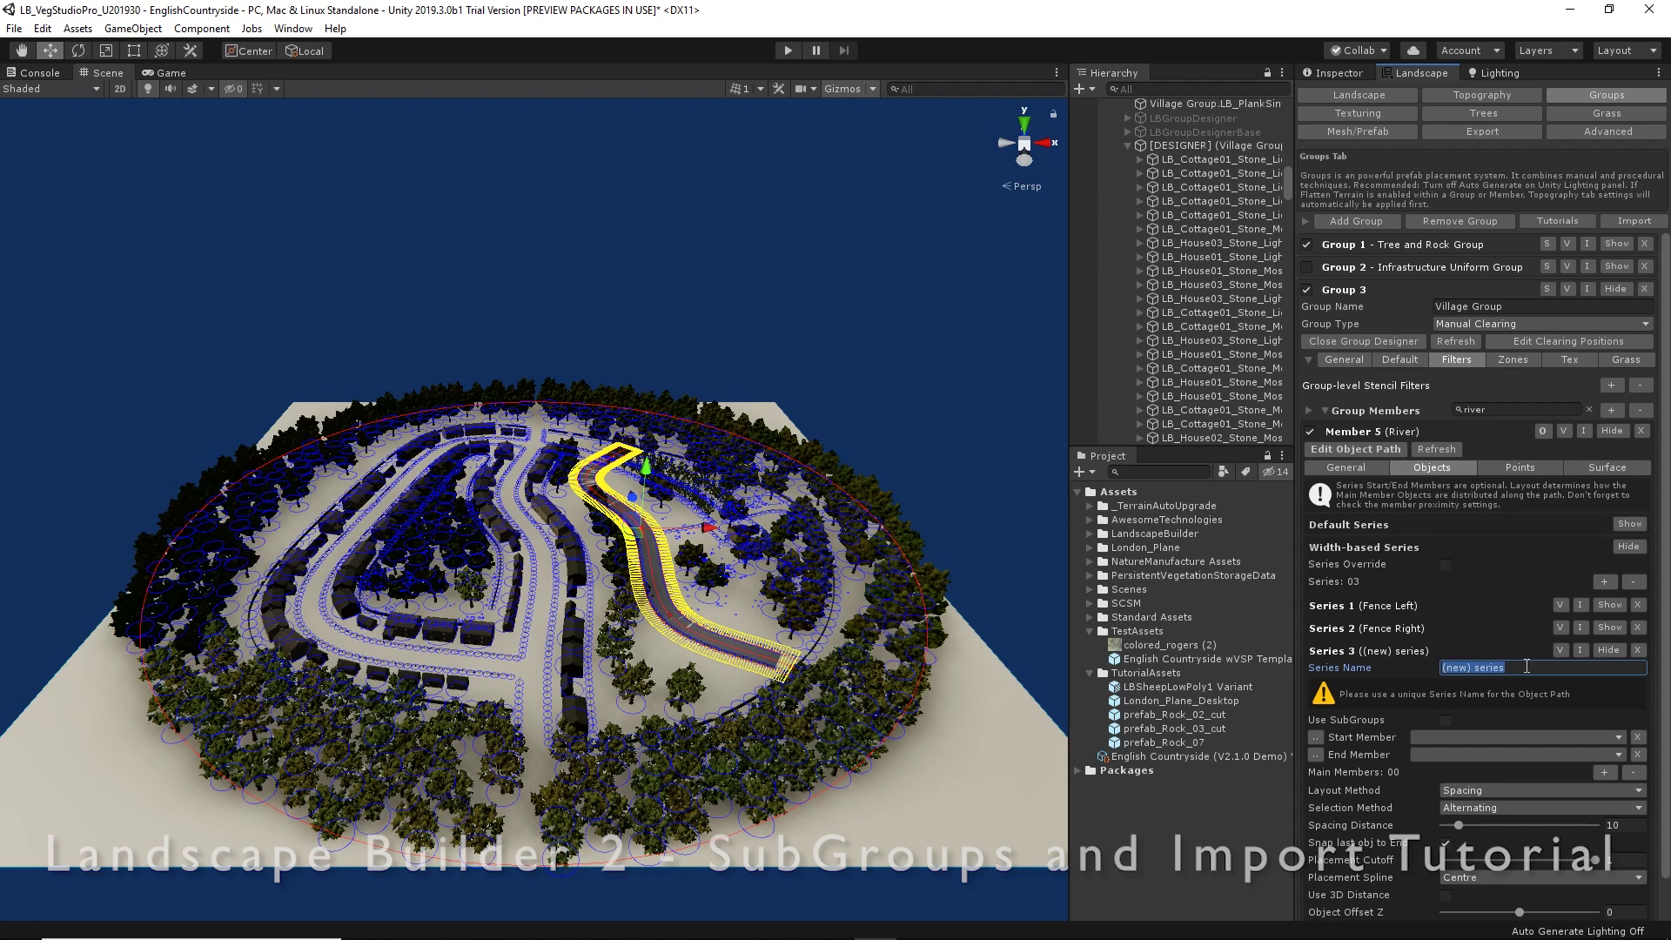
text(Tree )
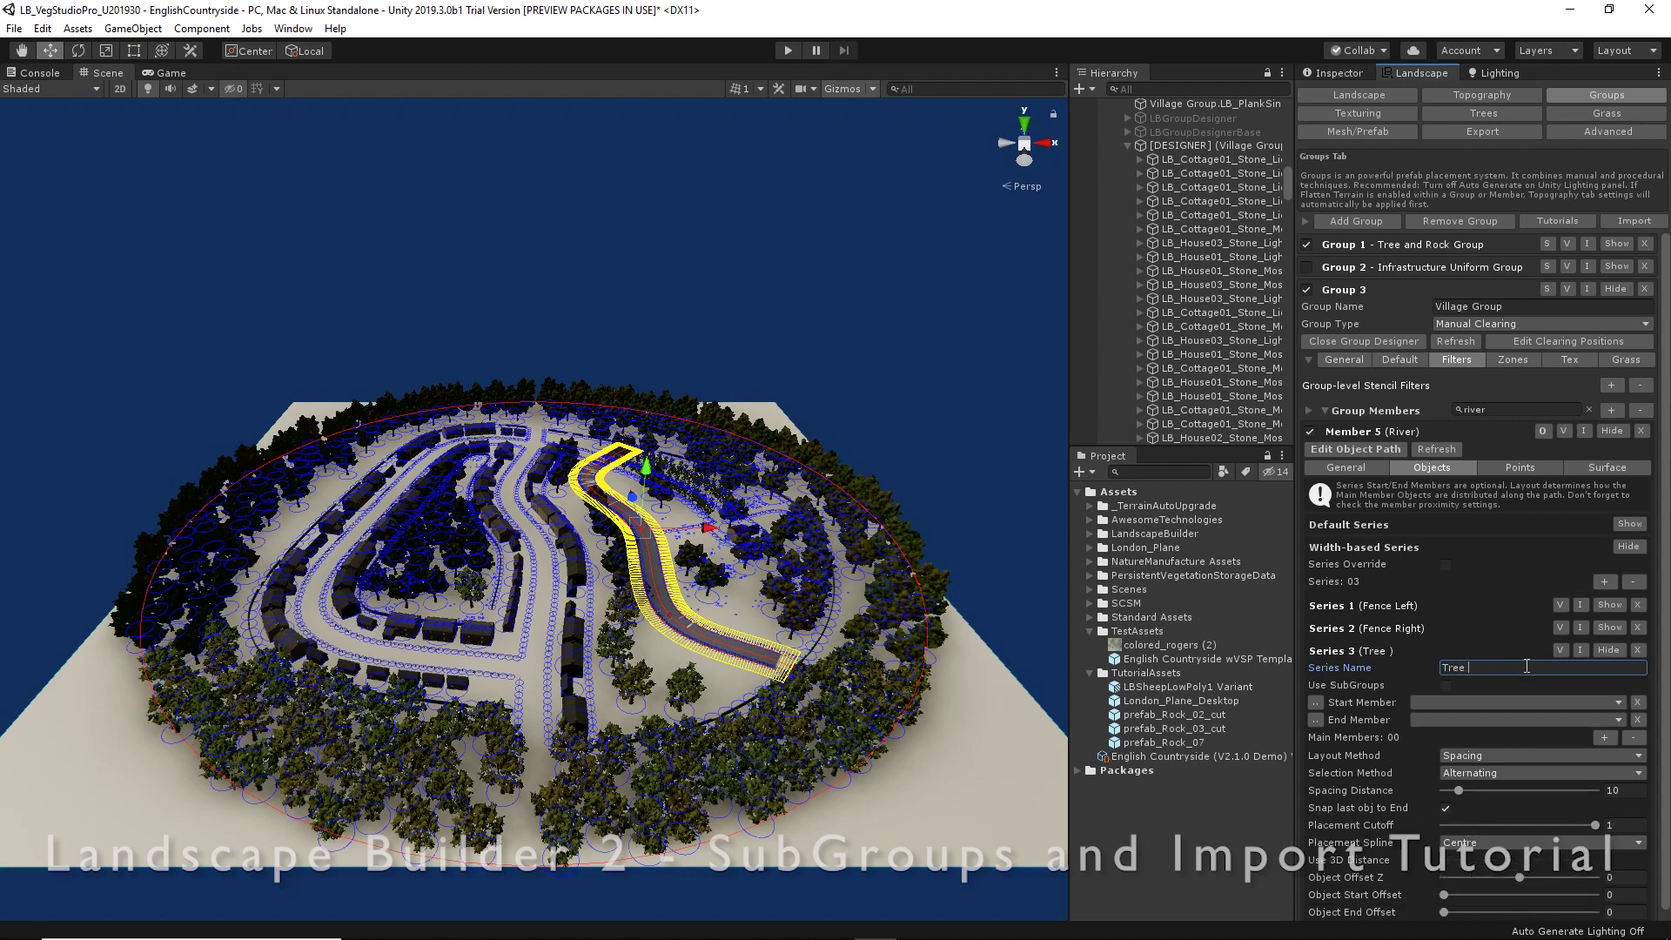
text(Subgroup series)
- Enable Use SubGroups, add Tree and Rock Group as SubGroup 01, placed along the Right Edge
click(1446, 687)
scroll(1392, 709, down, 3)
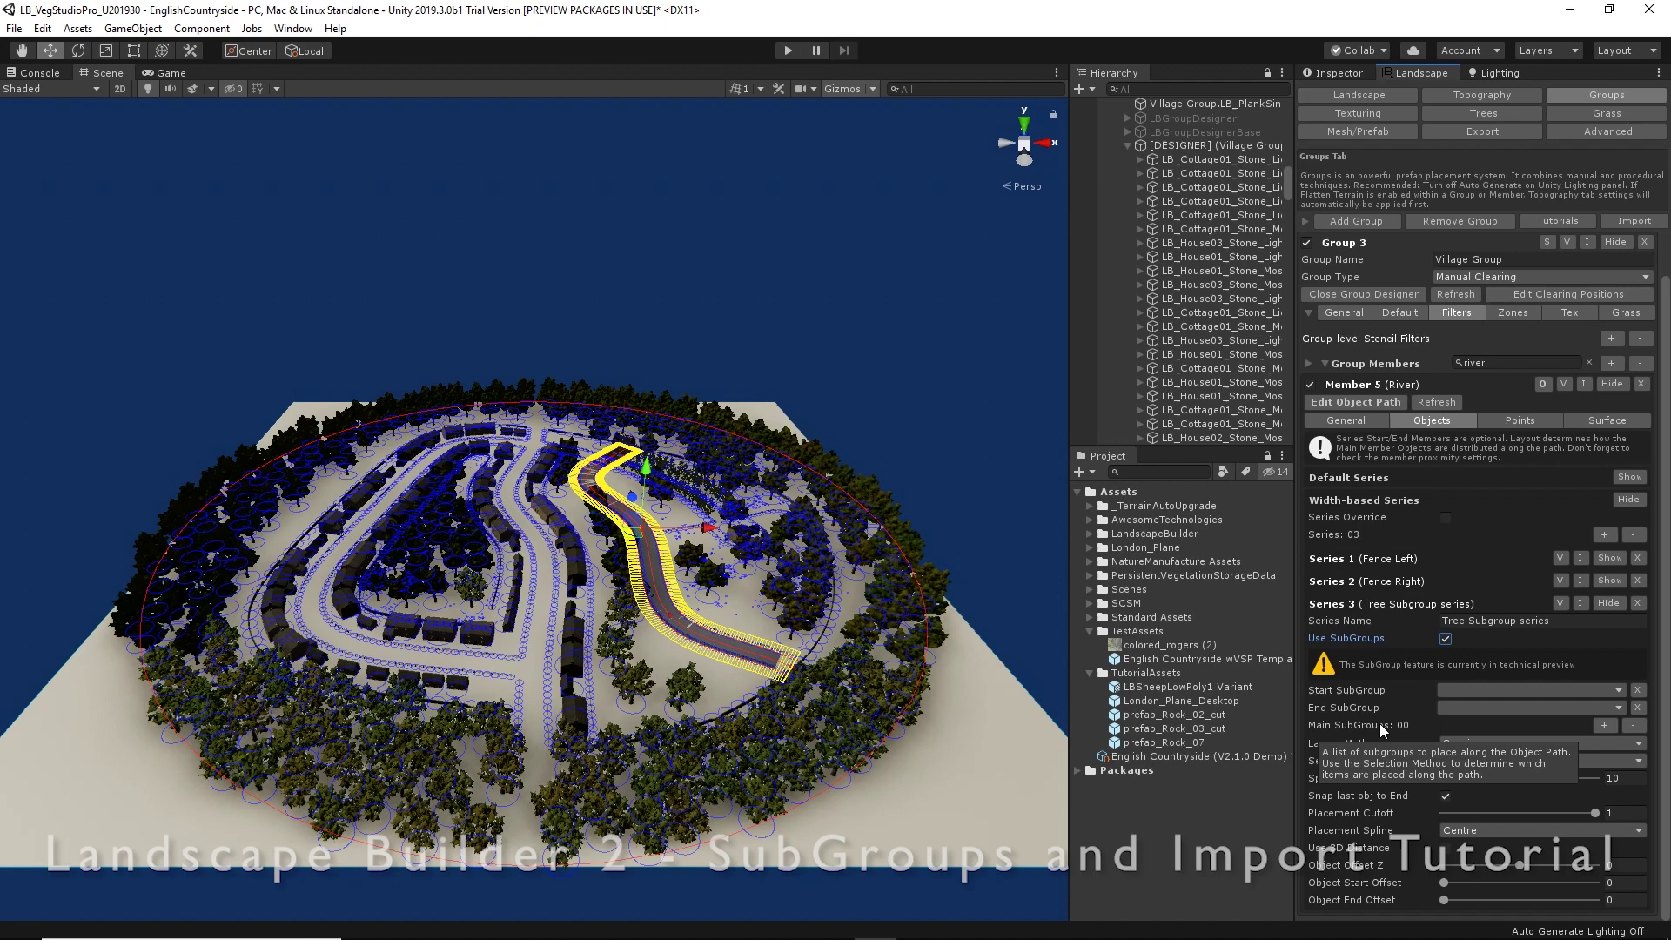
click(1603, 725)
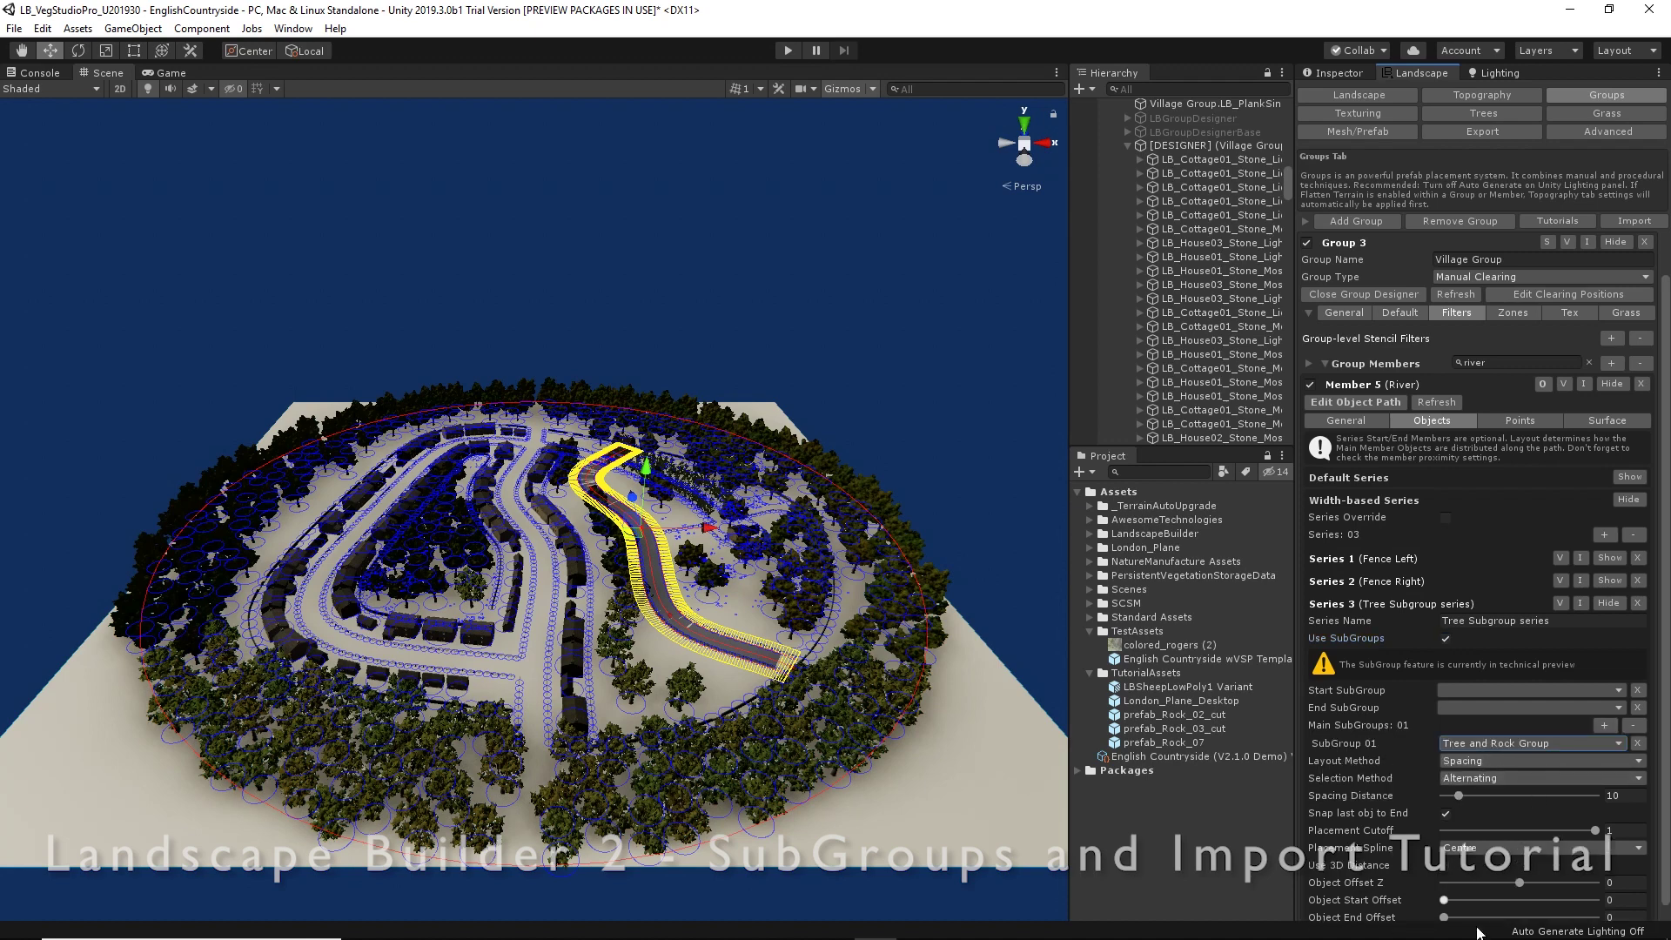
click(1506, 850)
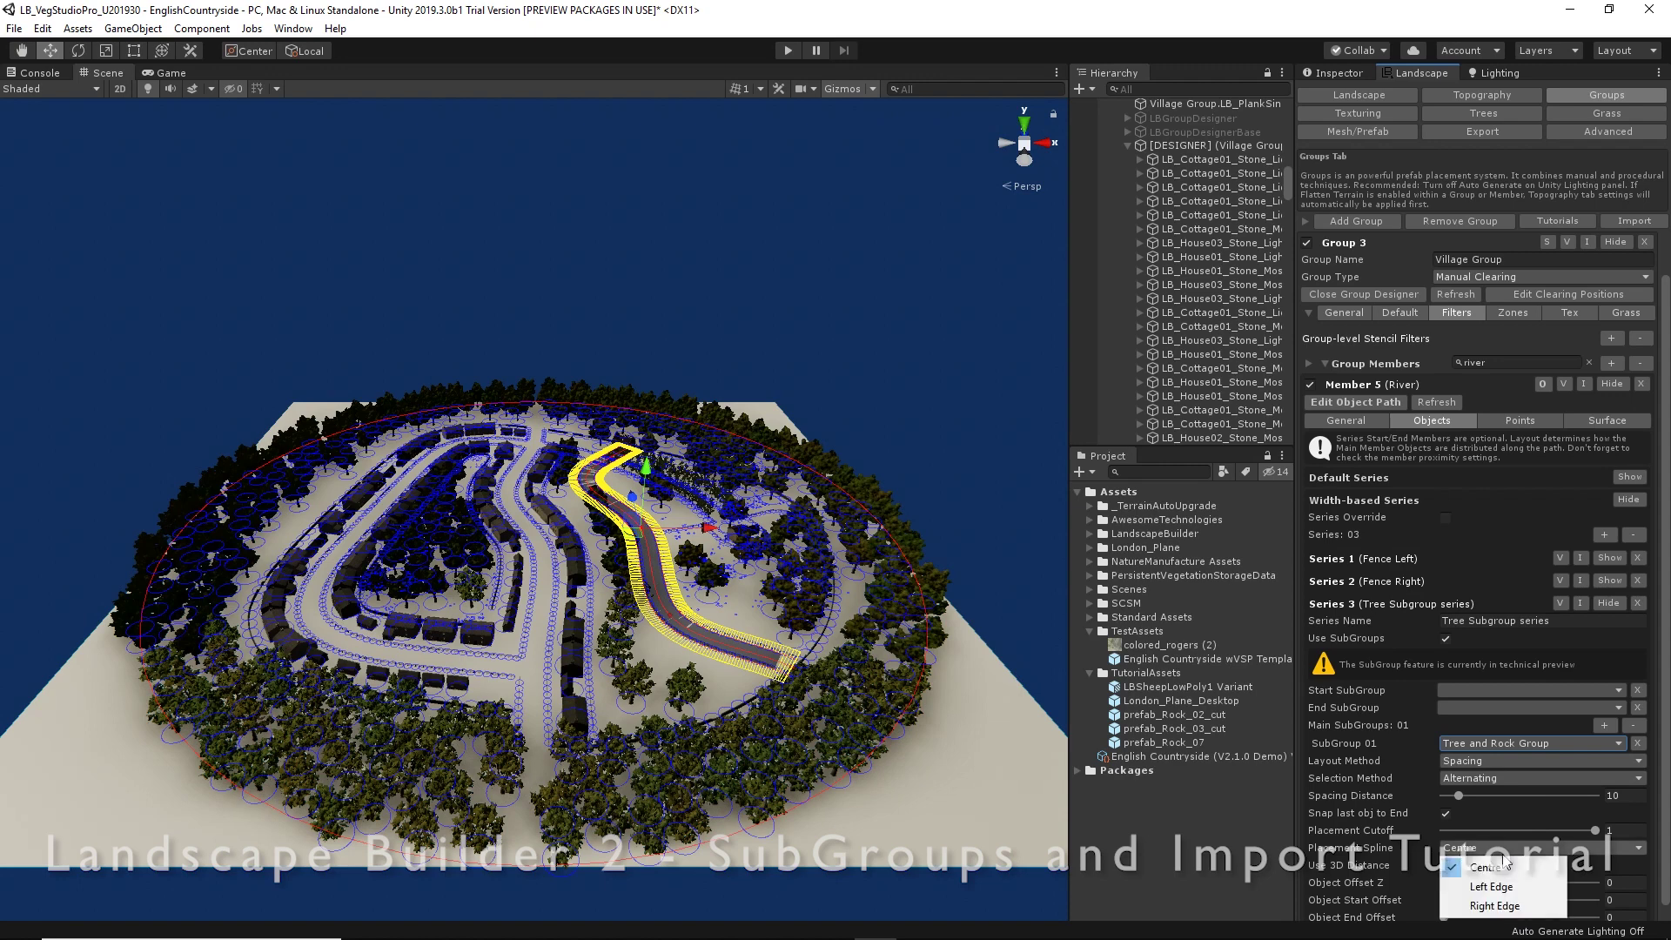
click(1496, 906)
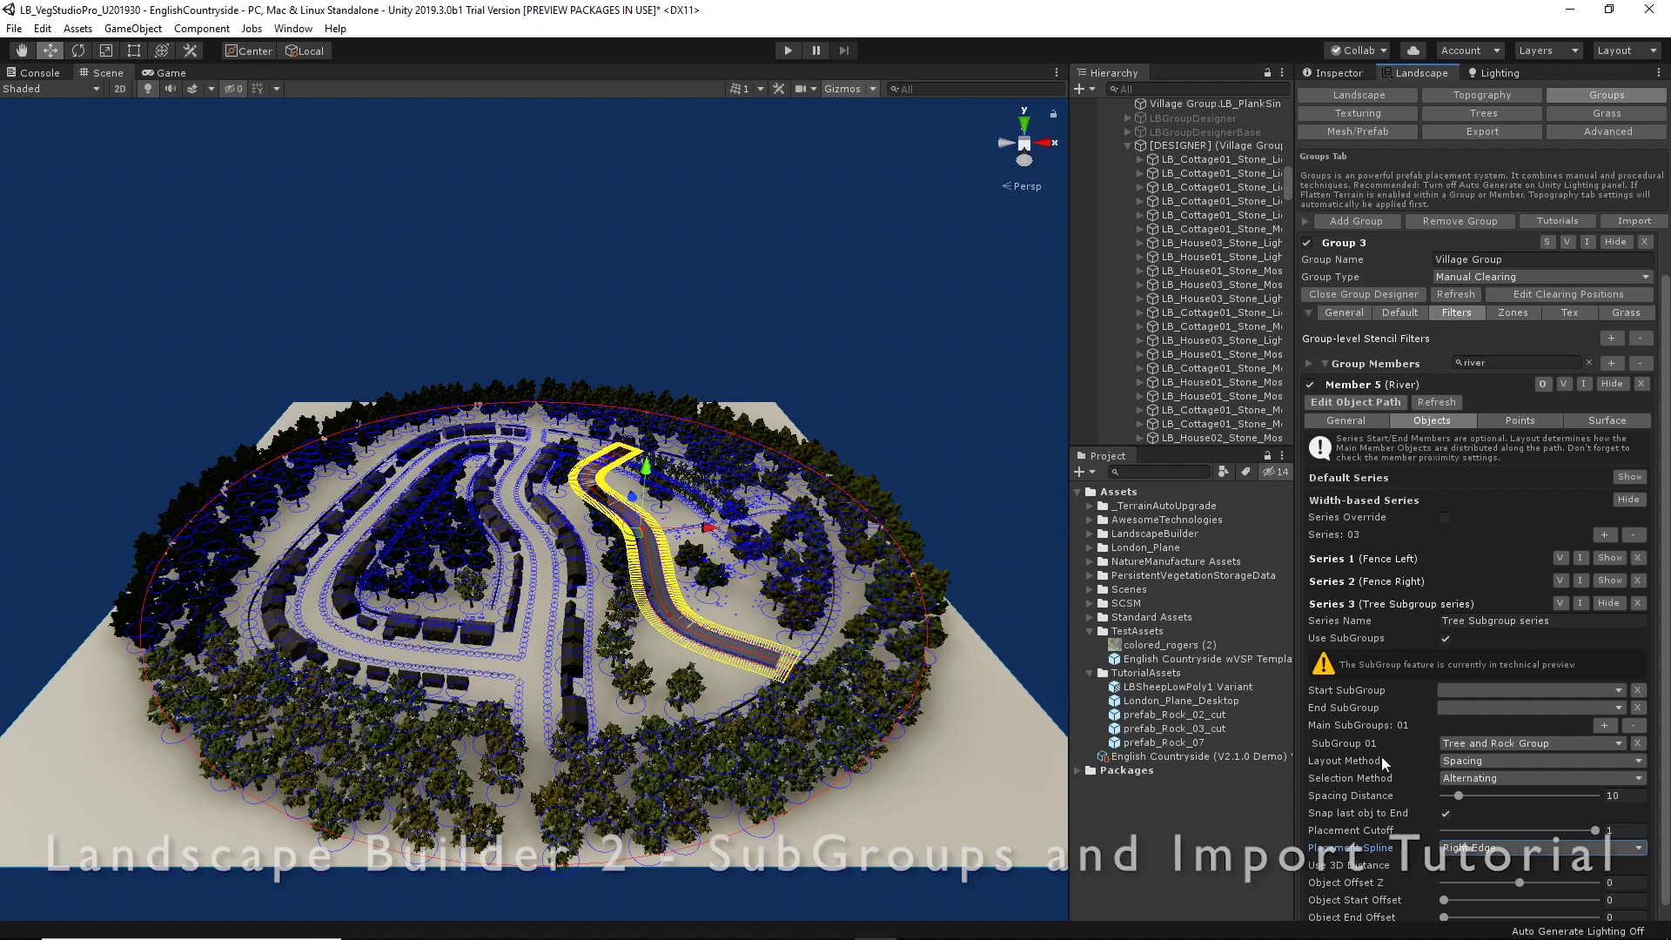
- Give the series a spacing distance of 30 and an object Z offset of 12
click(1626, 795)
text(30)
click(1622, 884)
text(12)
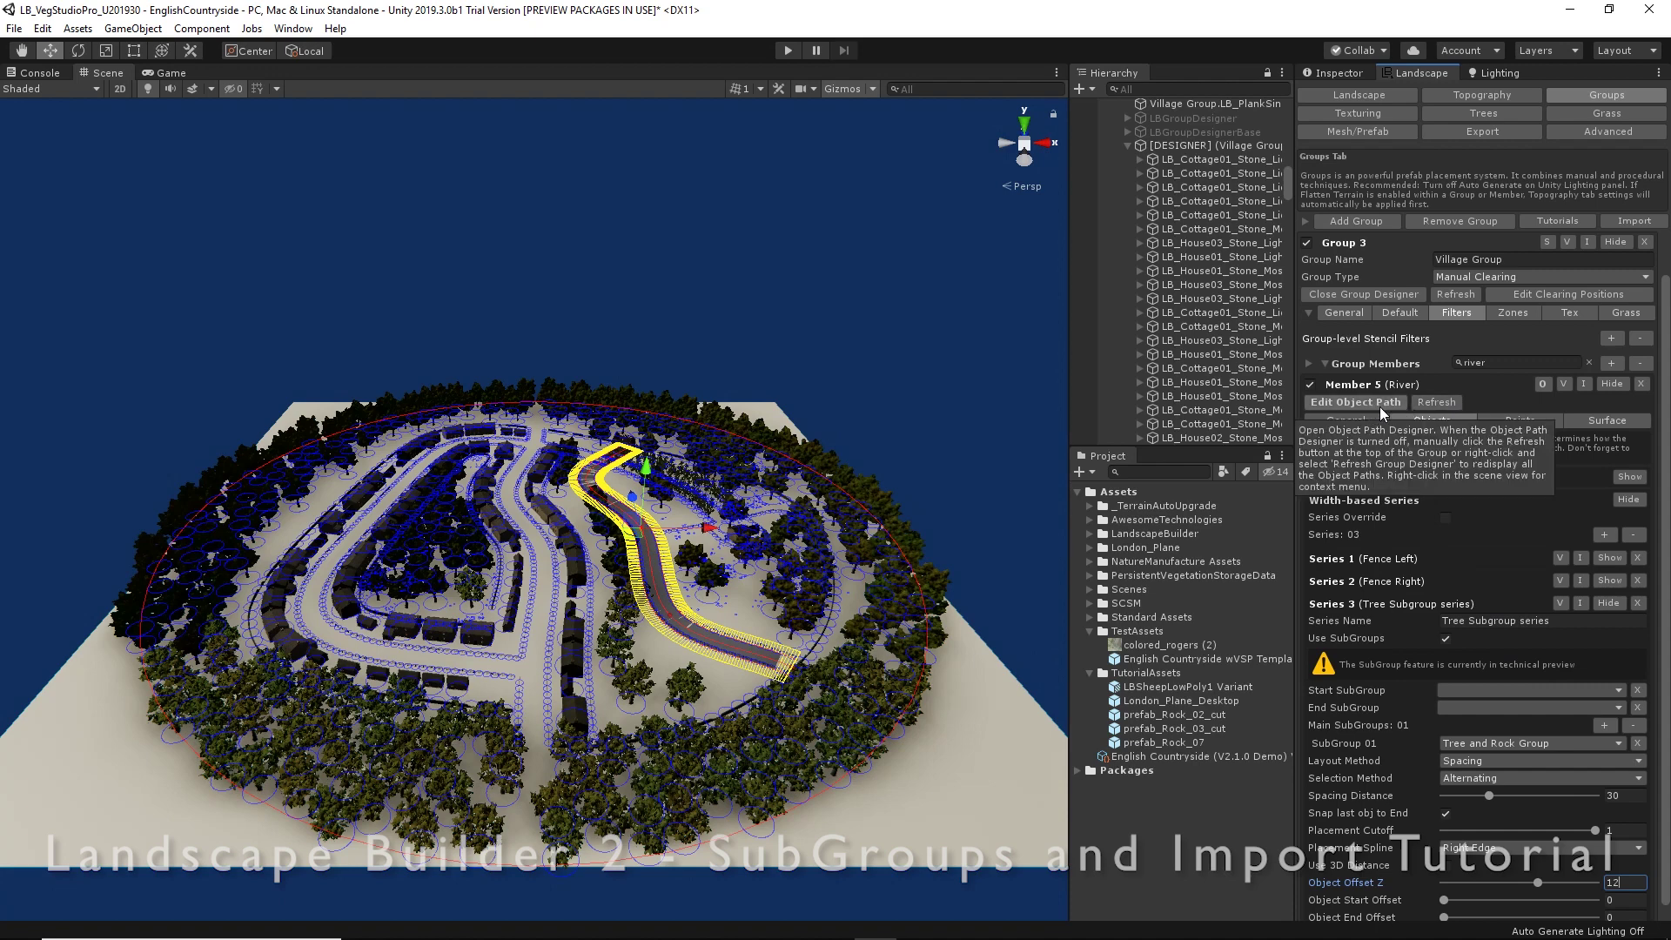
- Refresh the River path to regenerate placements, then deselect it and orbit toward the river
right_click(633, 537)
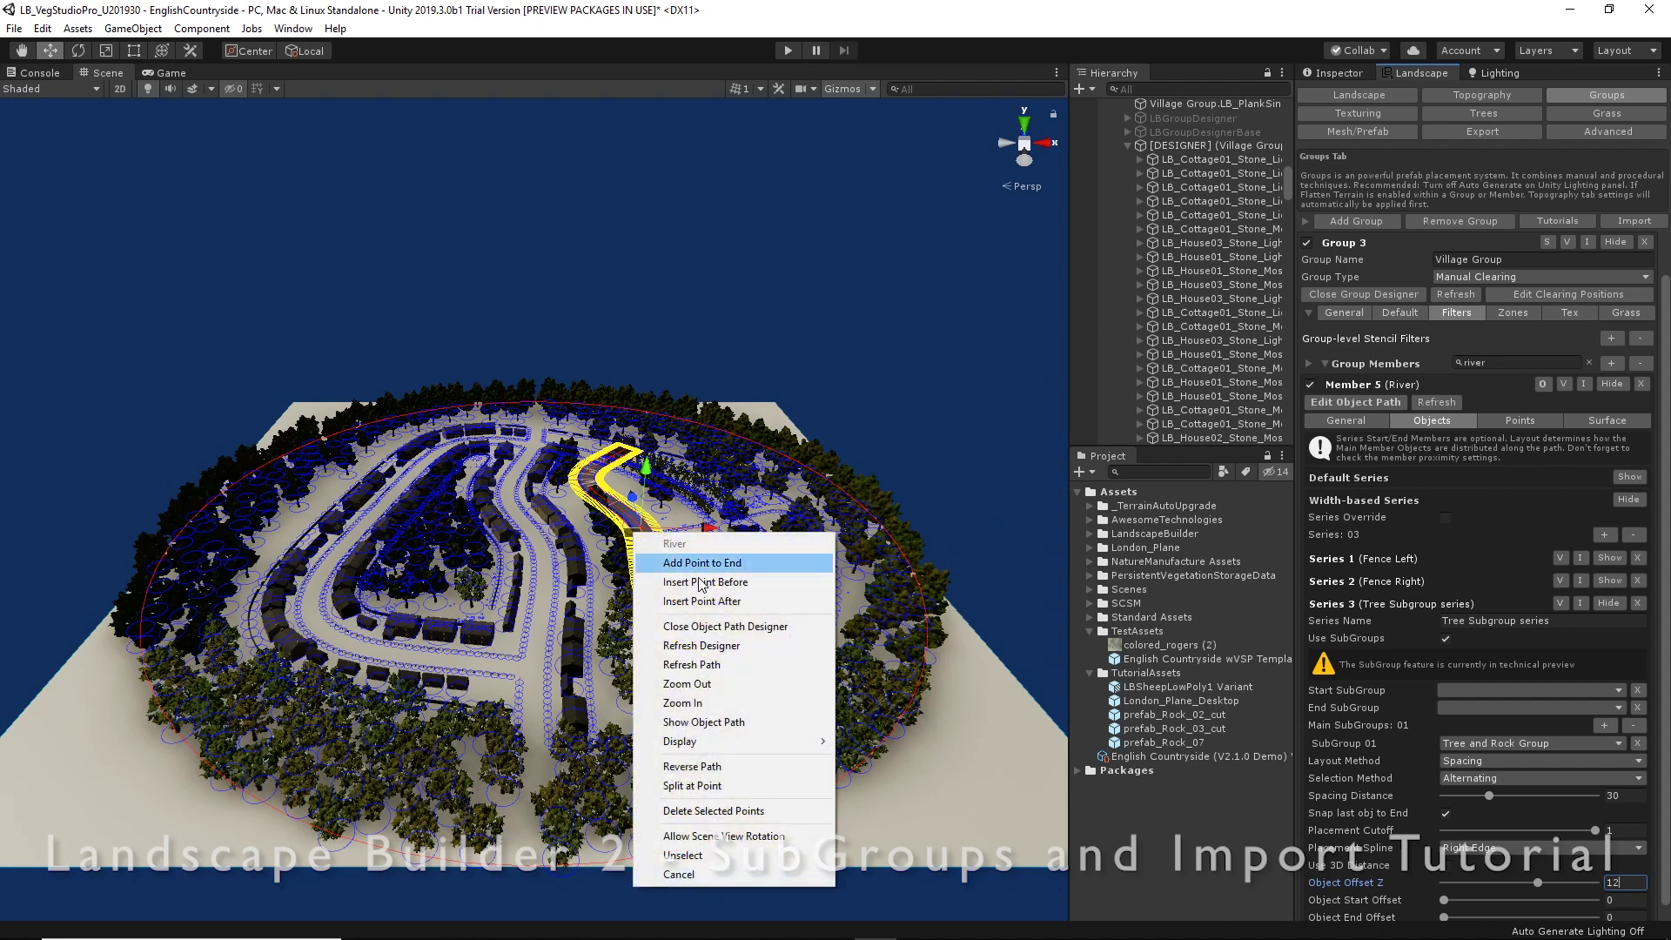
click(719, 665)
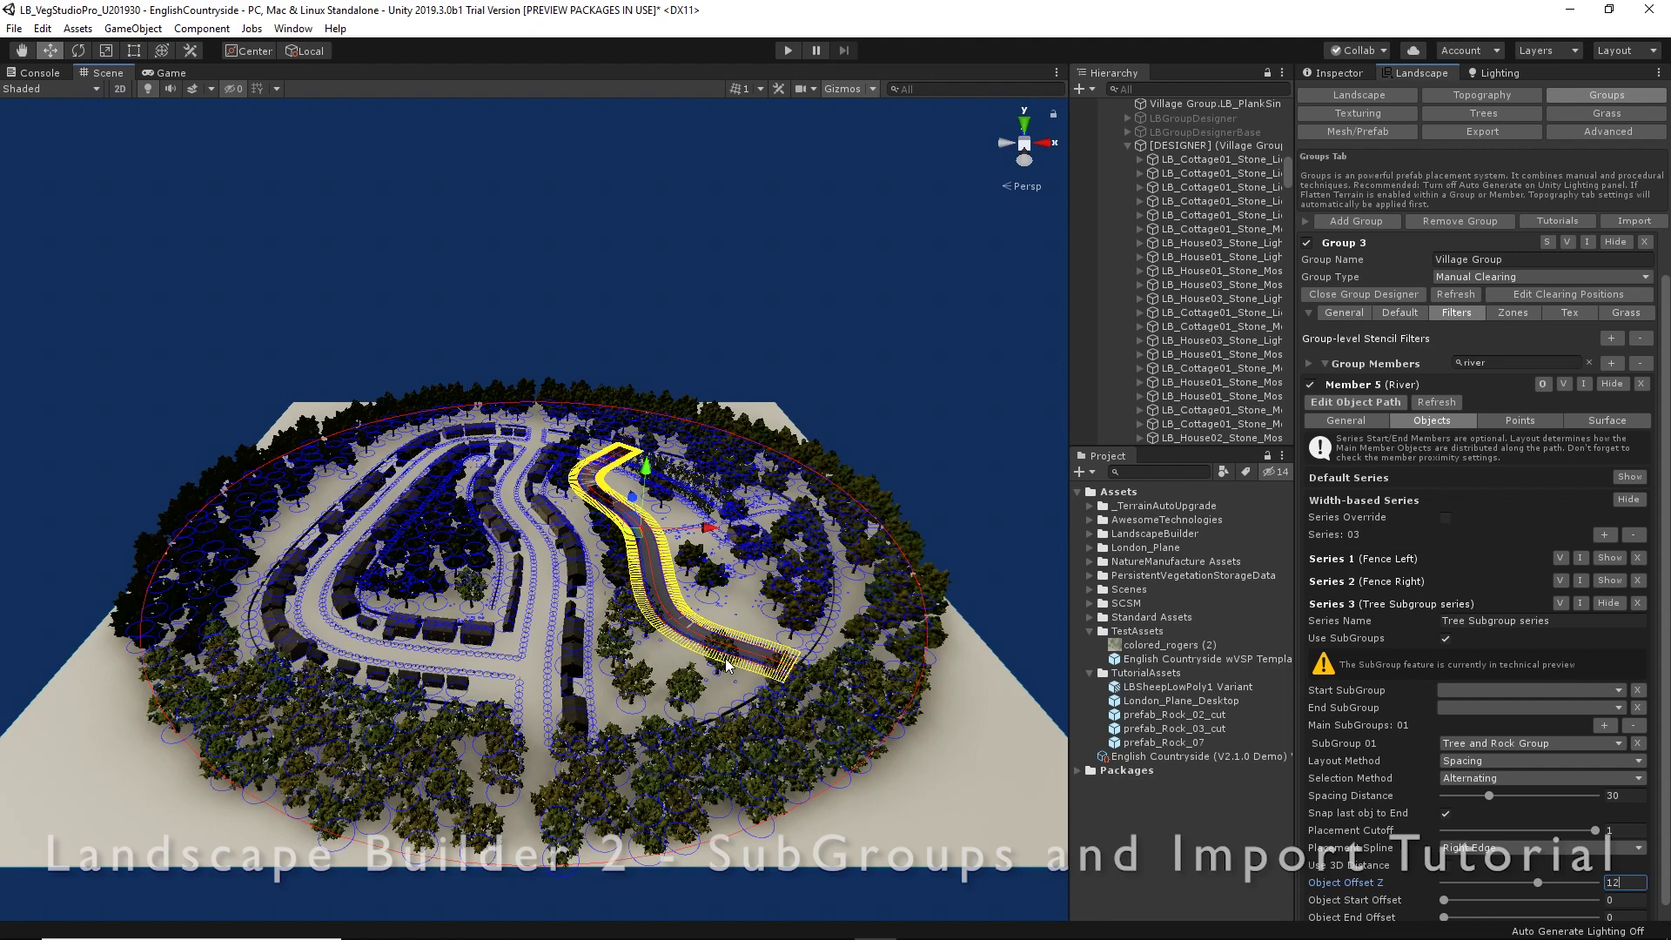
scroll(727, 666, up, 2)
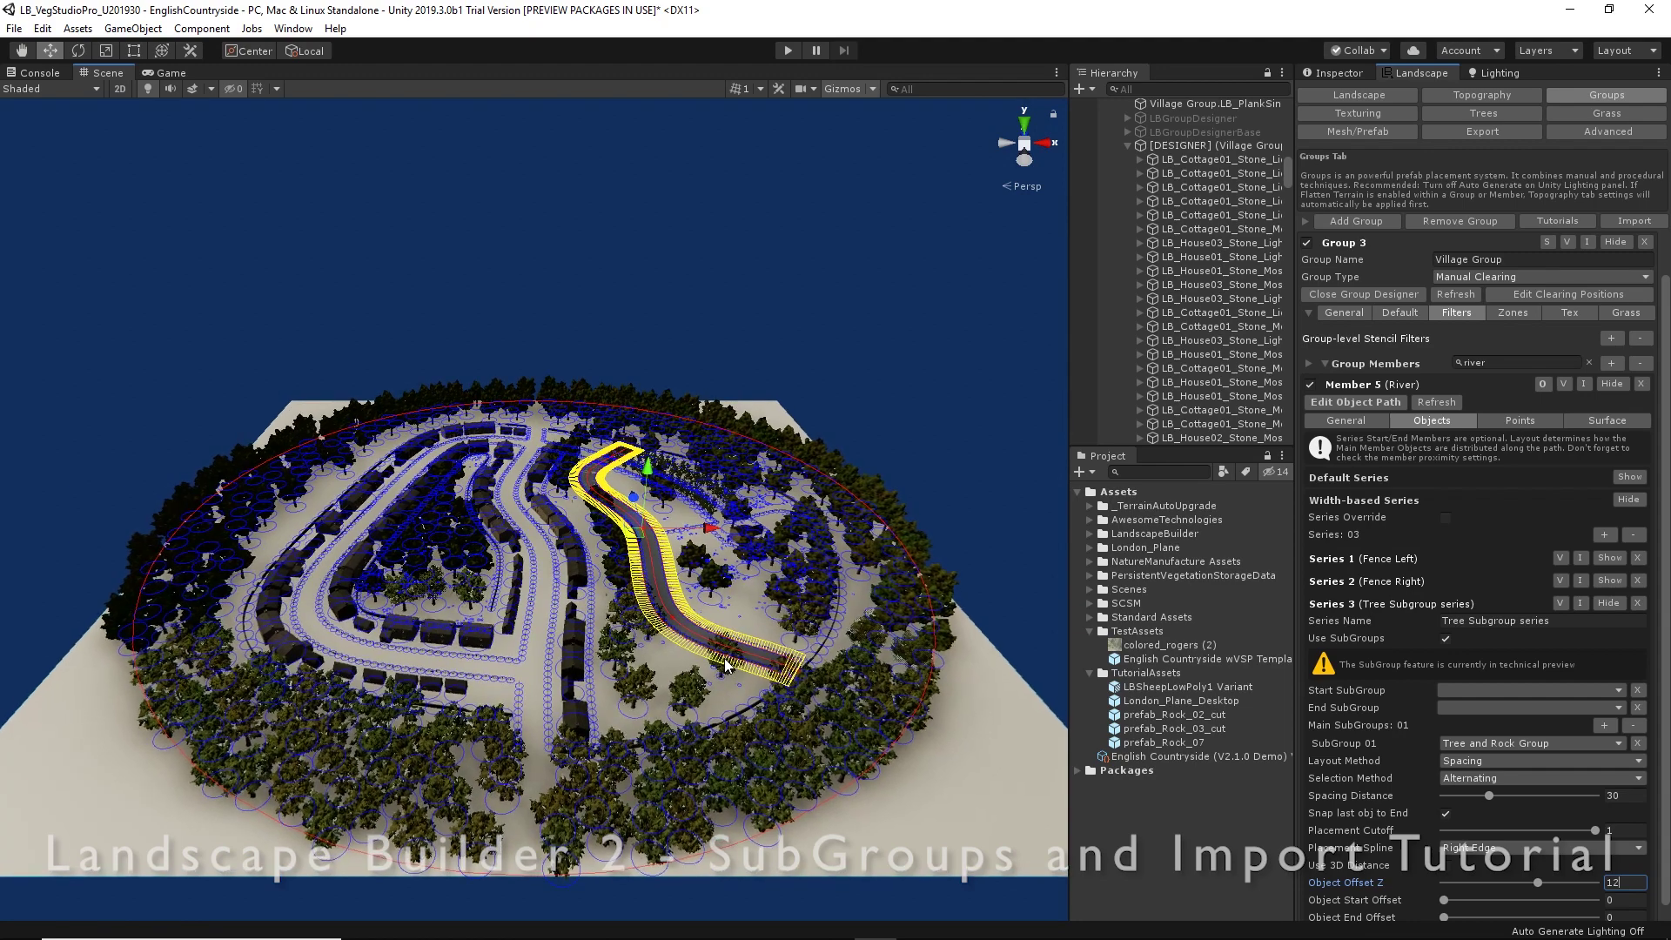
right_click(727, 666)
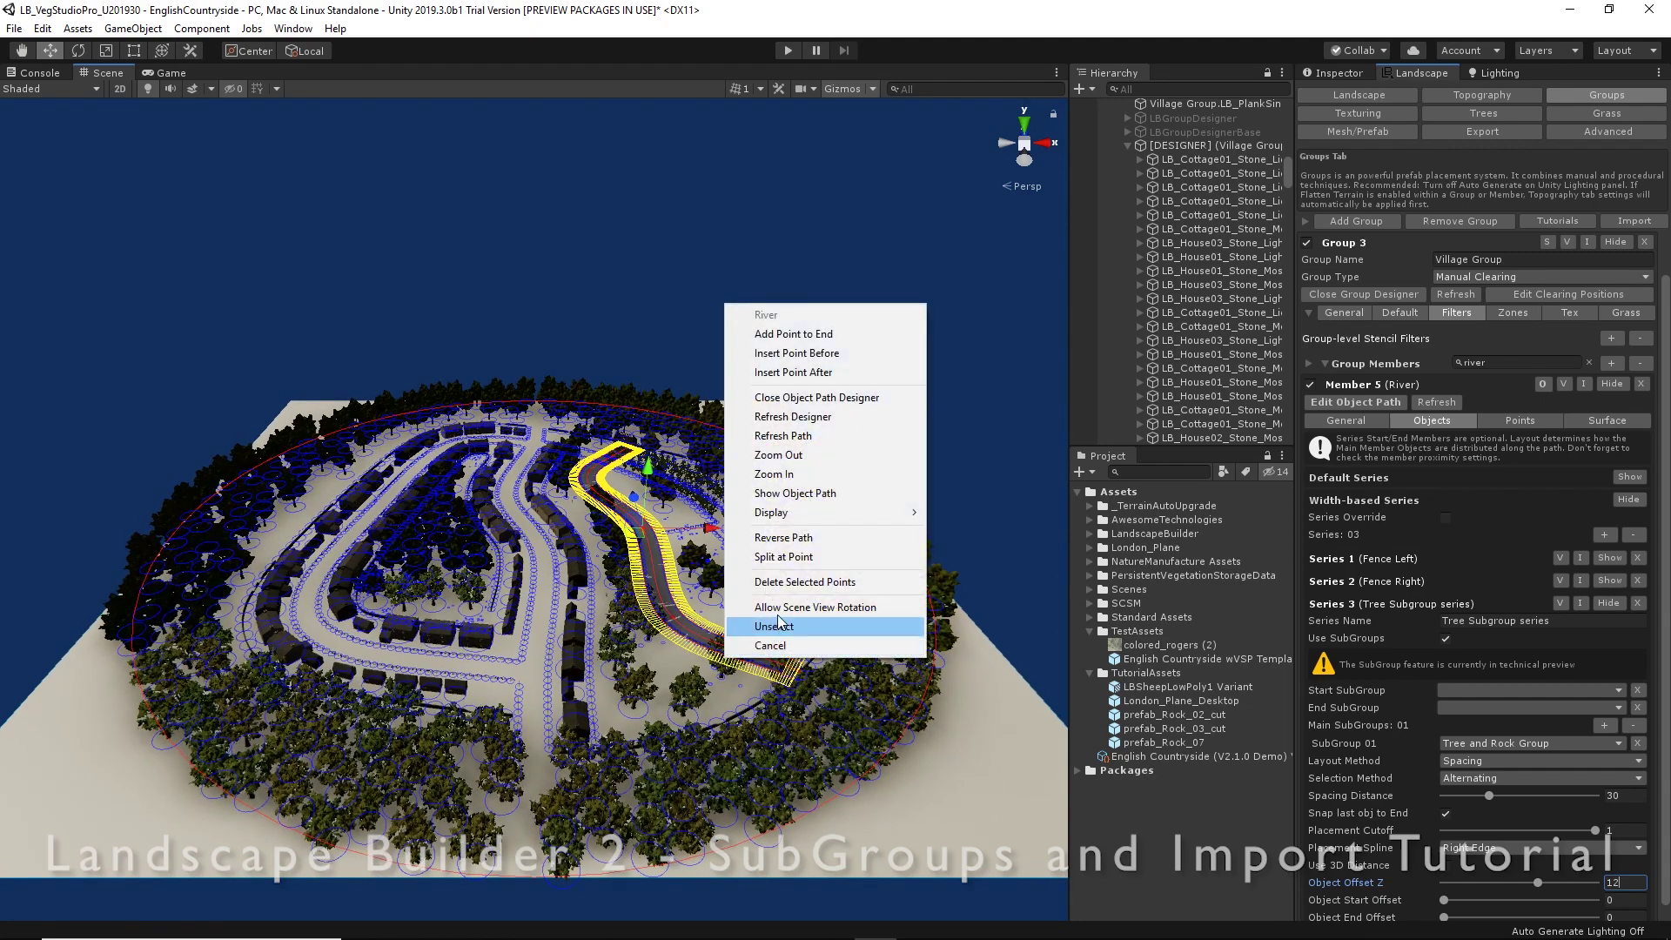
click(781, 606)
alt+drag(779, 609, 590, 595)
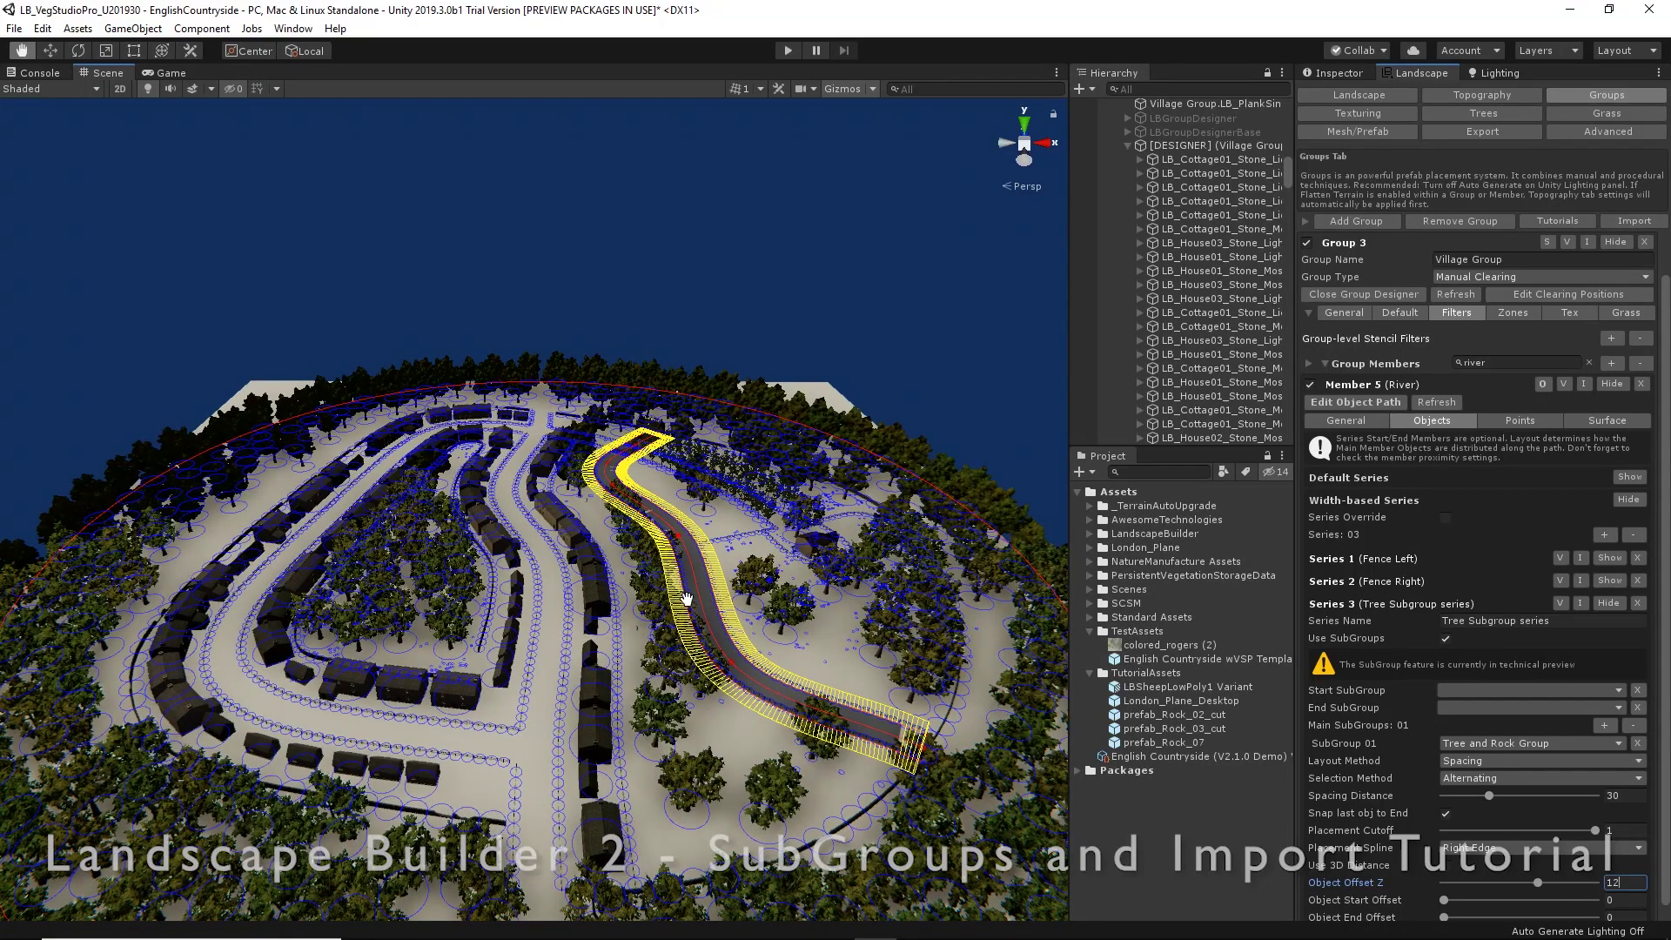
- Hide the Surroundings display overlay along the River path
click(678, 545)
right_click(678, 546)
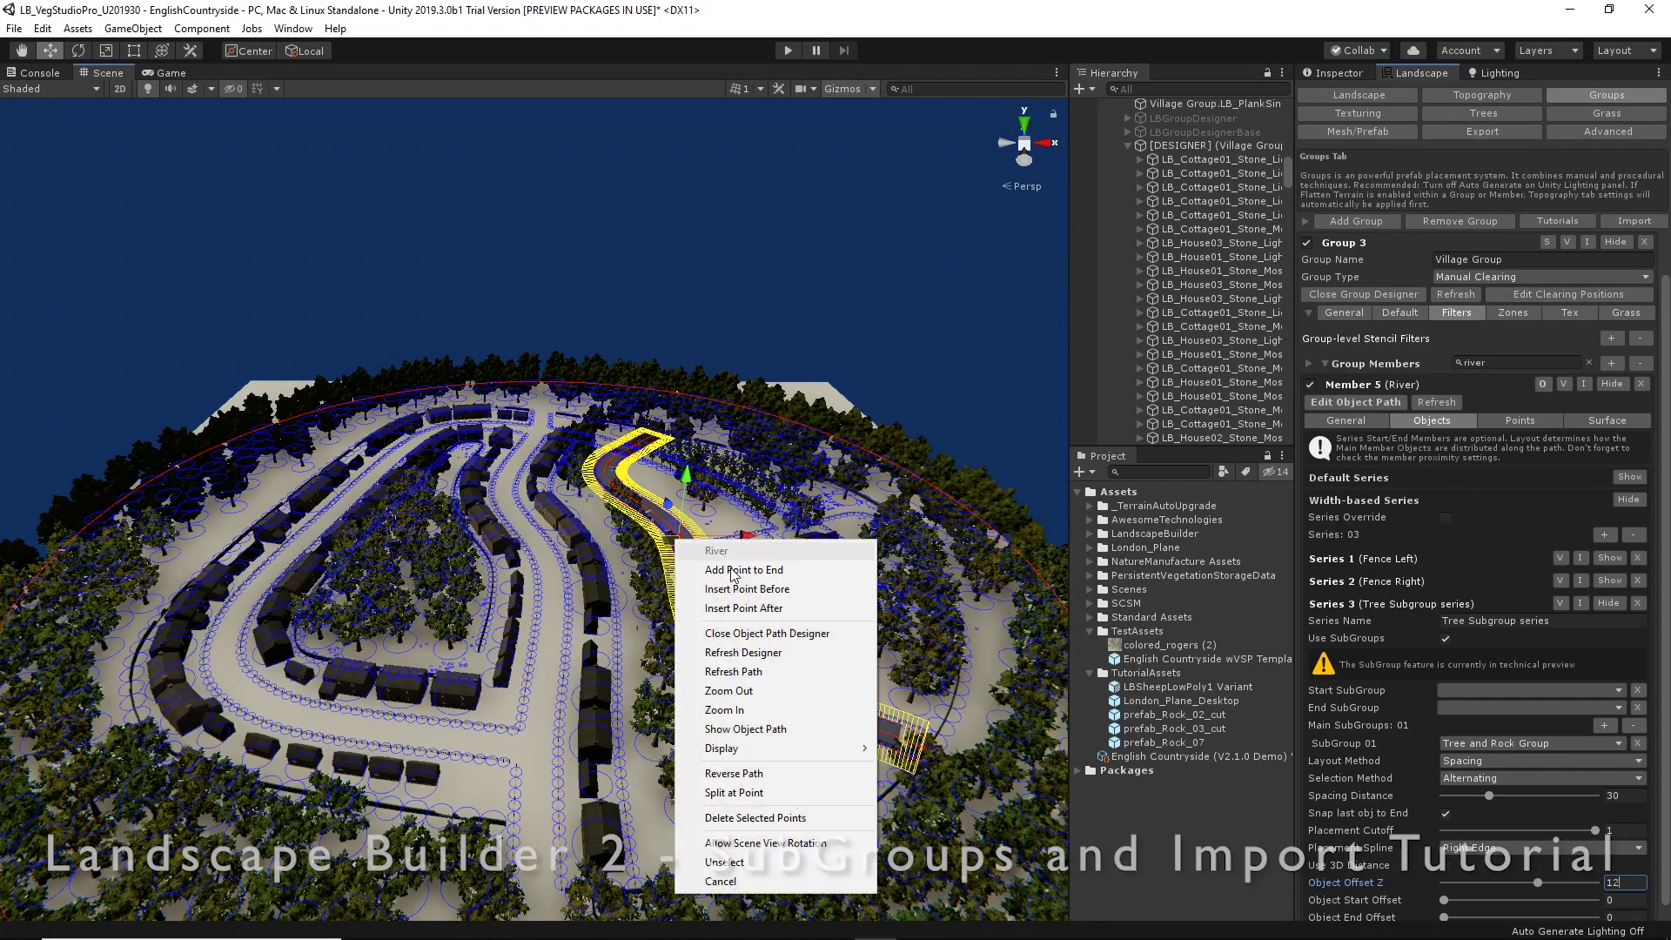
mouse_move(768, 752)
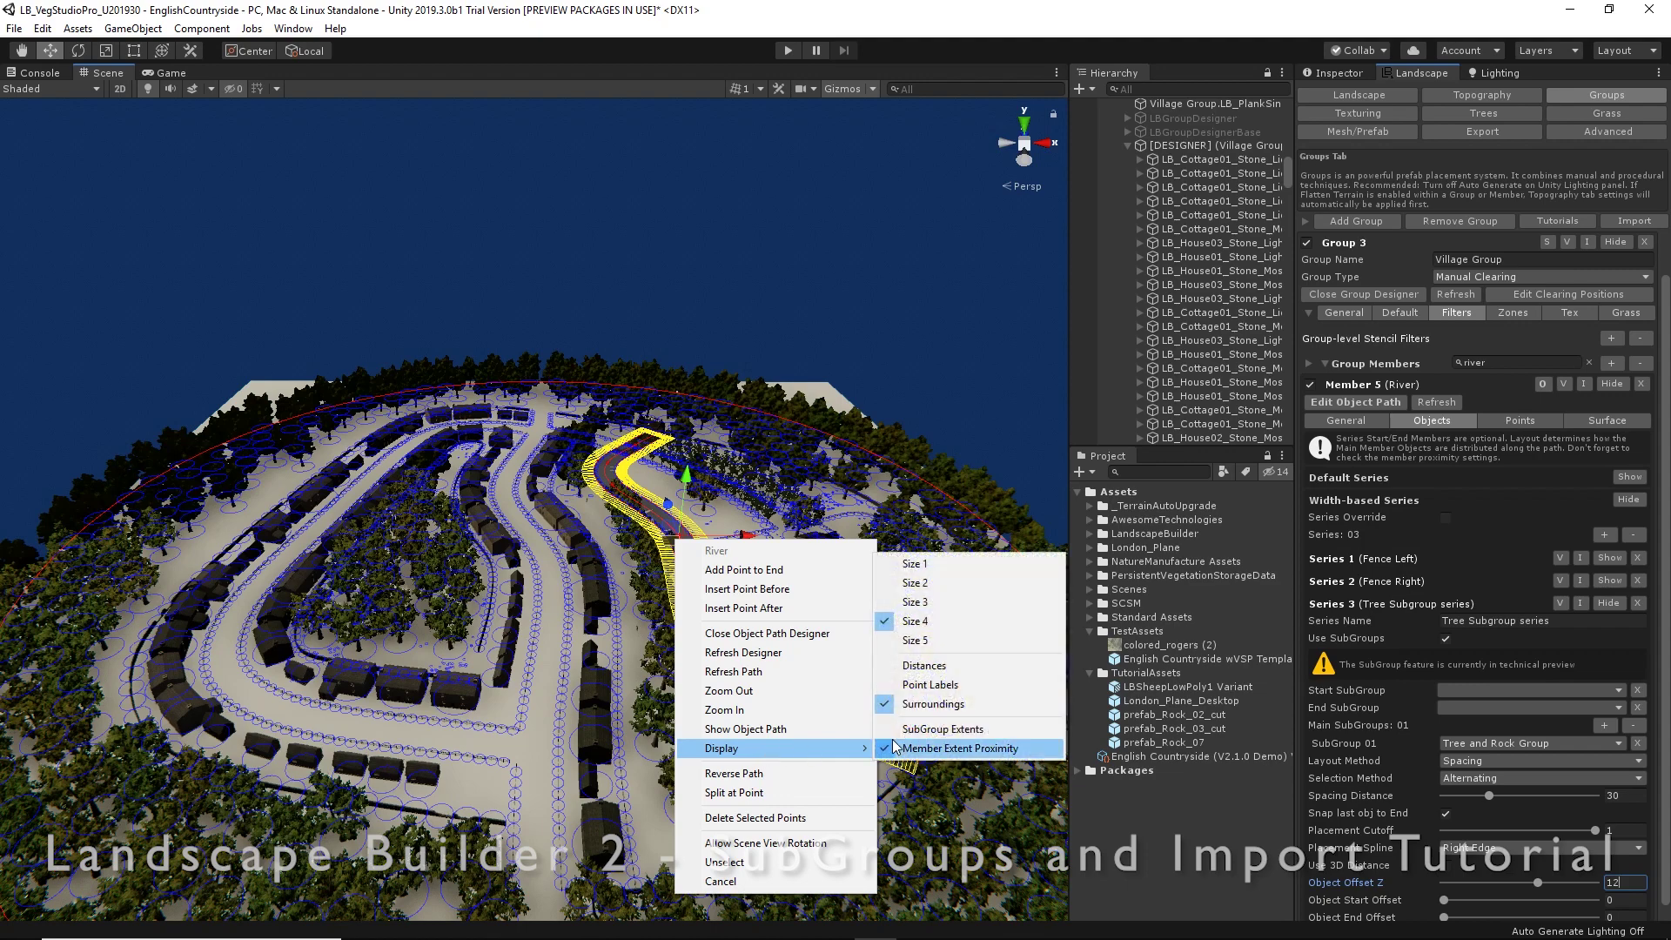
click(929, 706)
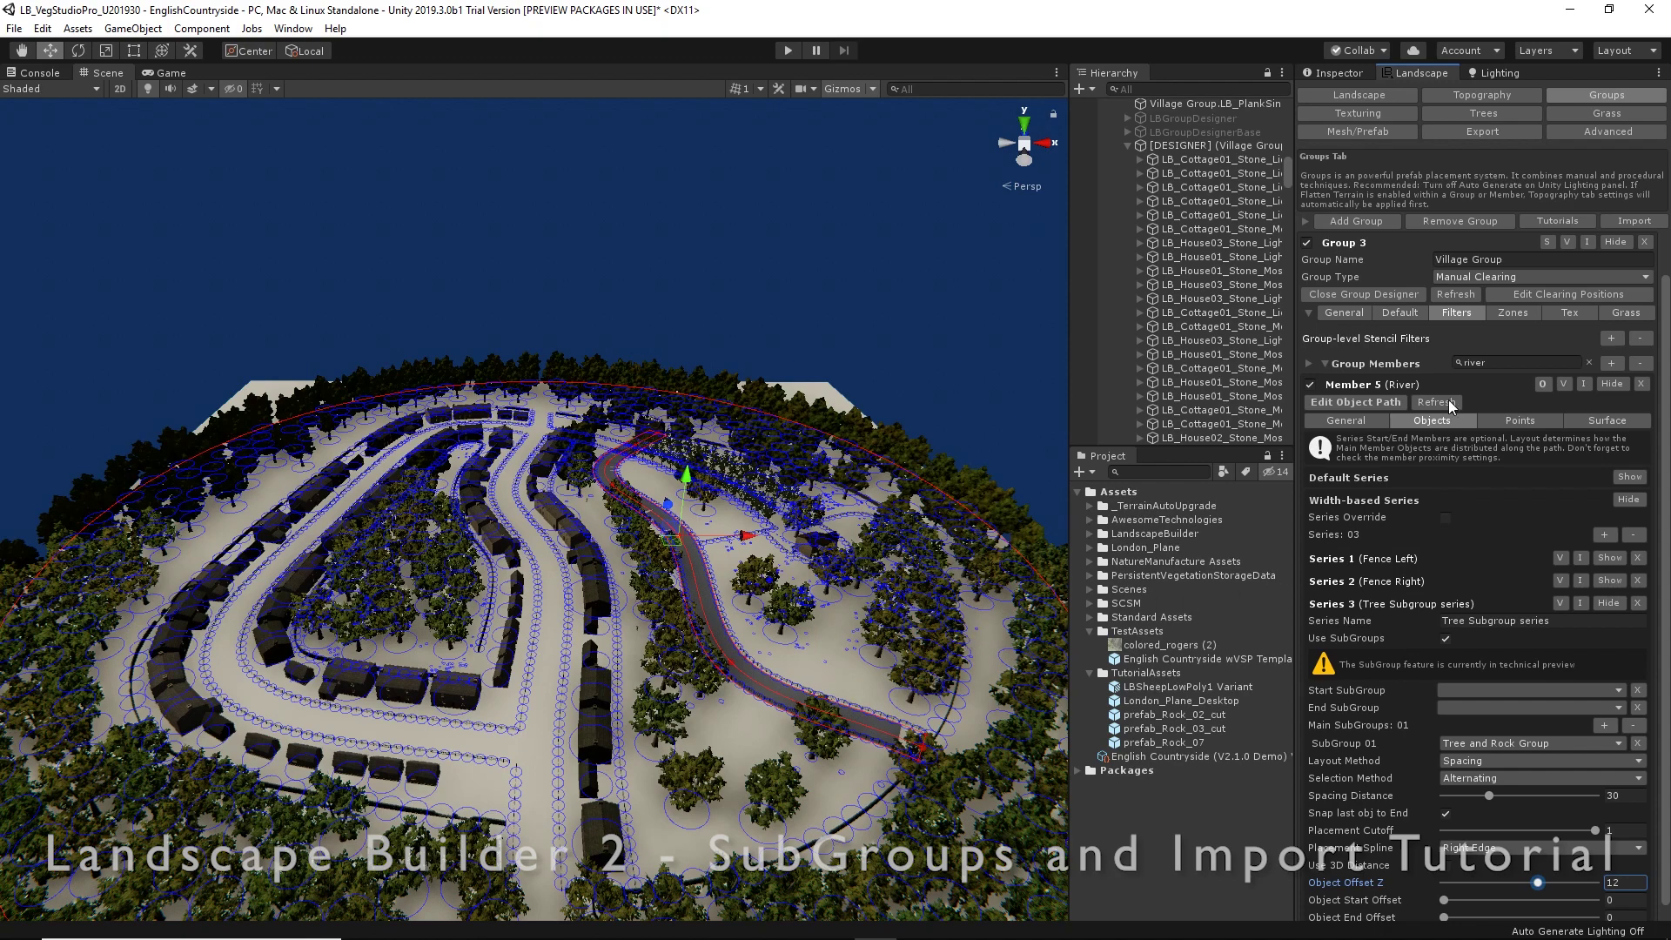
- Filter members by 'lon' and disable London_Plane_Desktop members 44, 45 and 46
drag(1502, 366, 1451, 366)
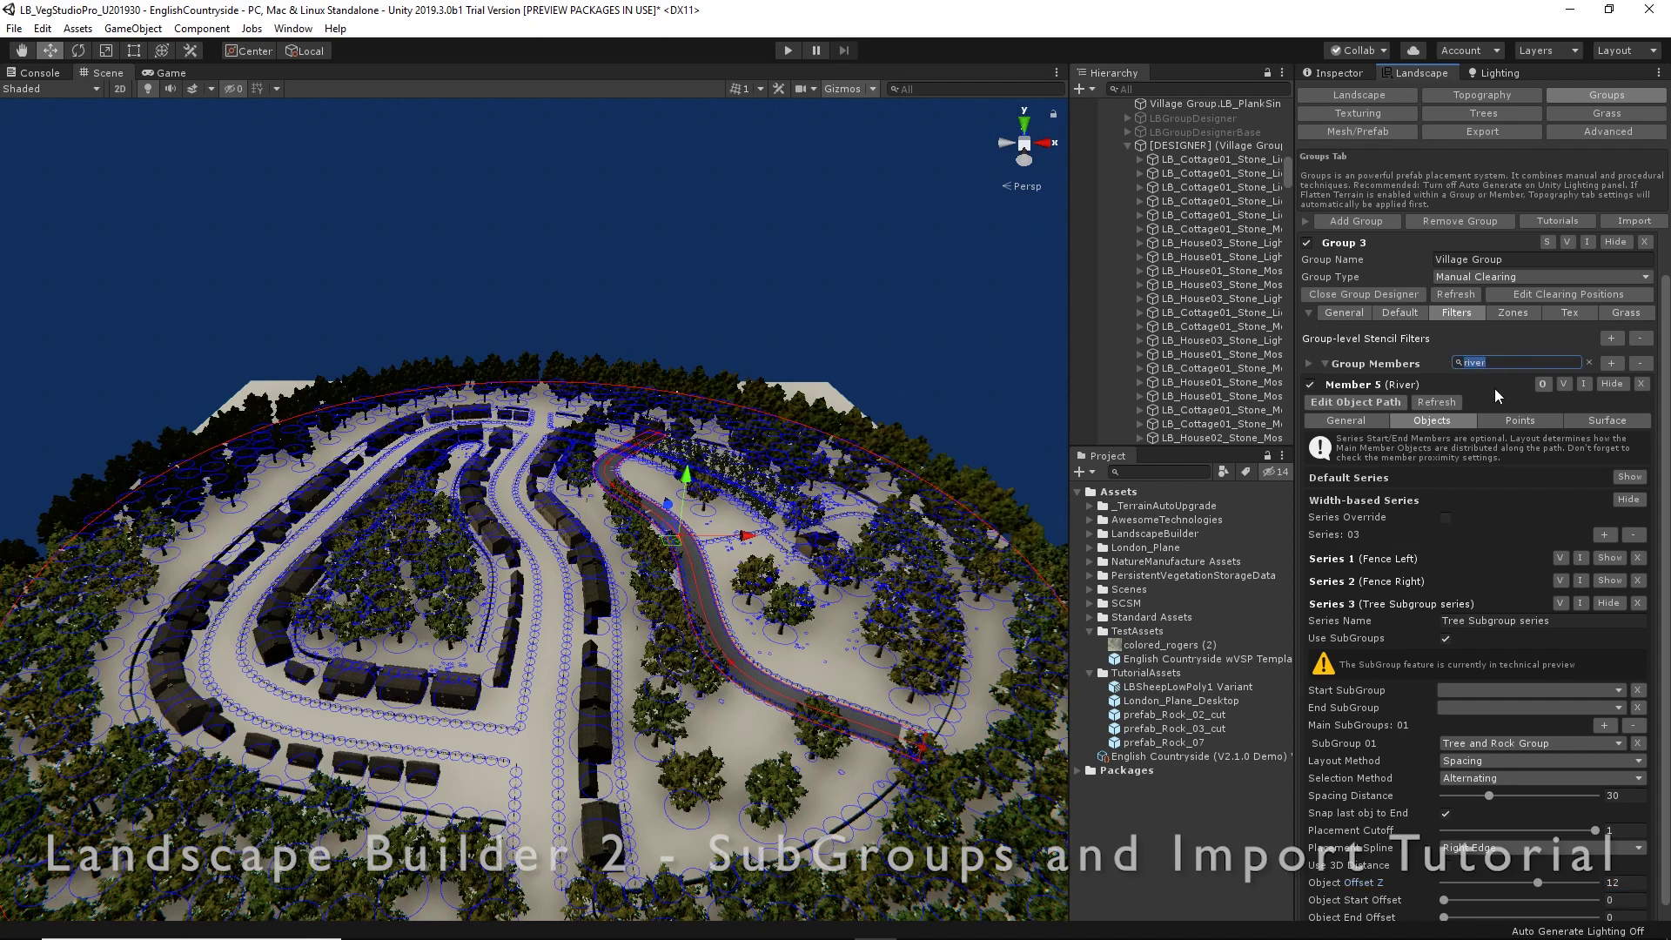
text(lond)
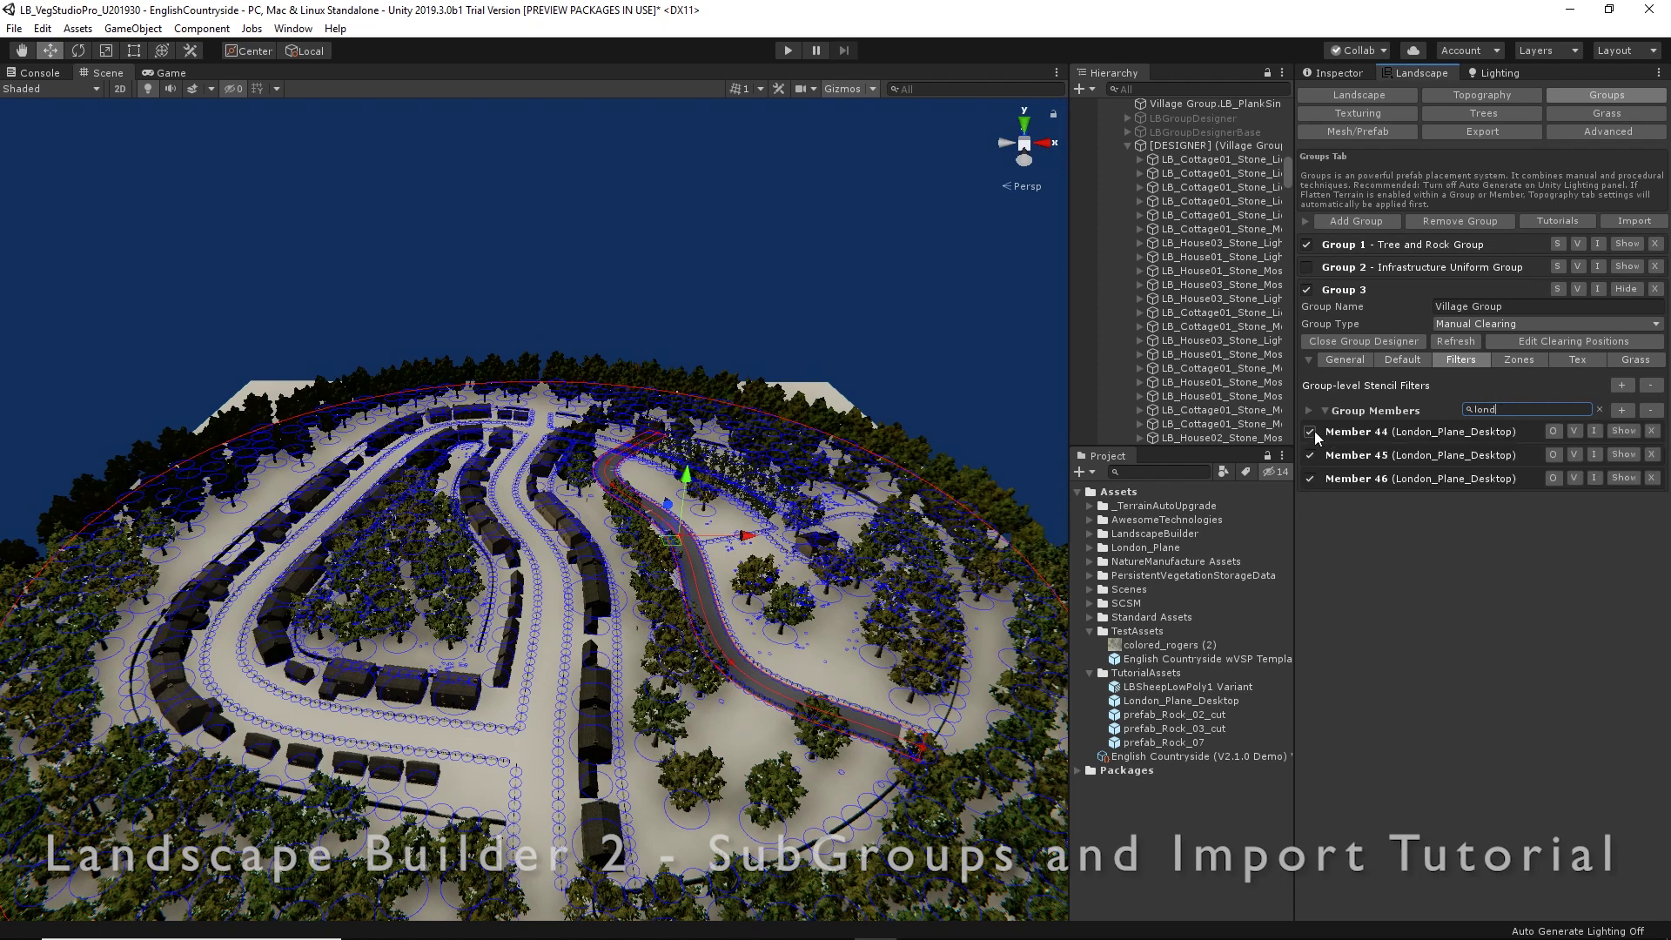
click(1311, 432)
click(1312, 455)
click(1312, 479)
- Refresh the designer from the River path, then clear the member filter
right_click(672, 543)
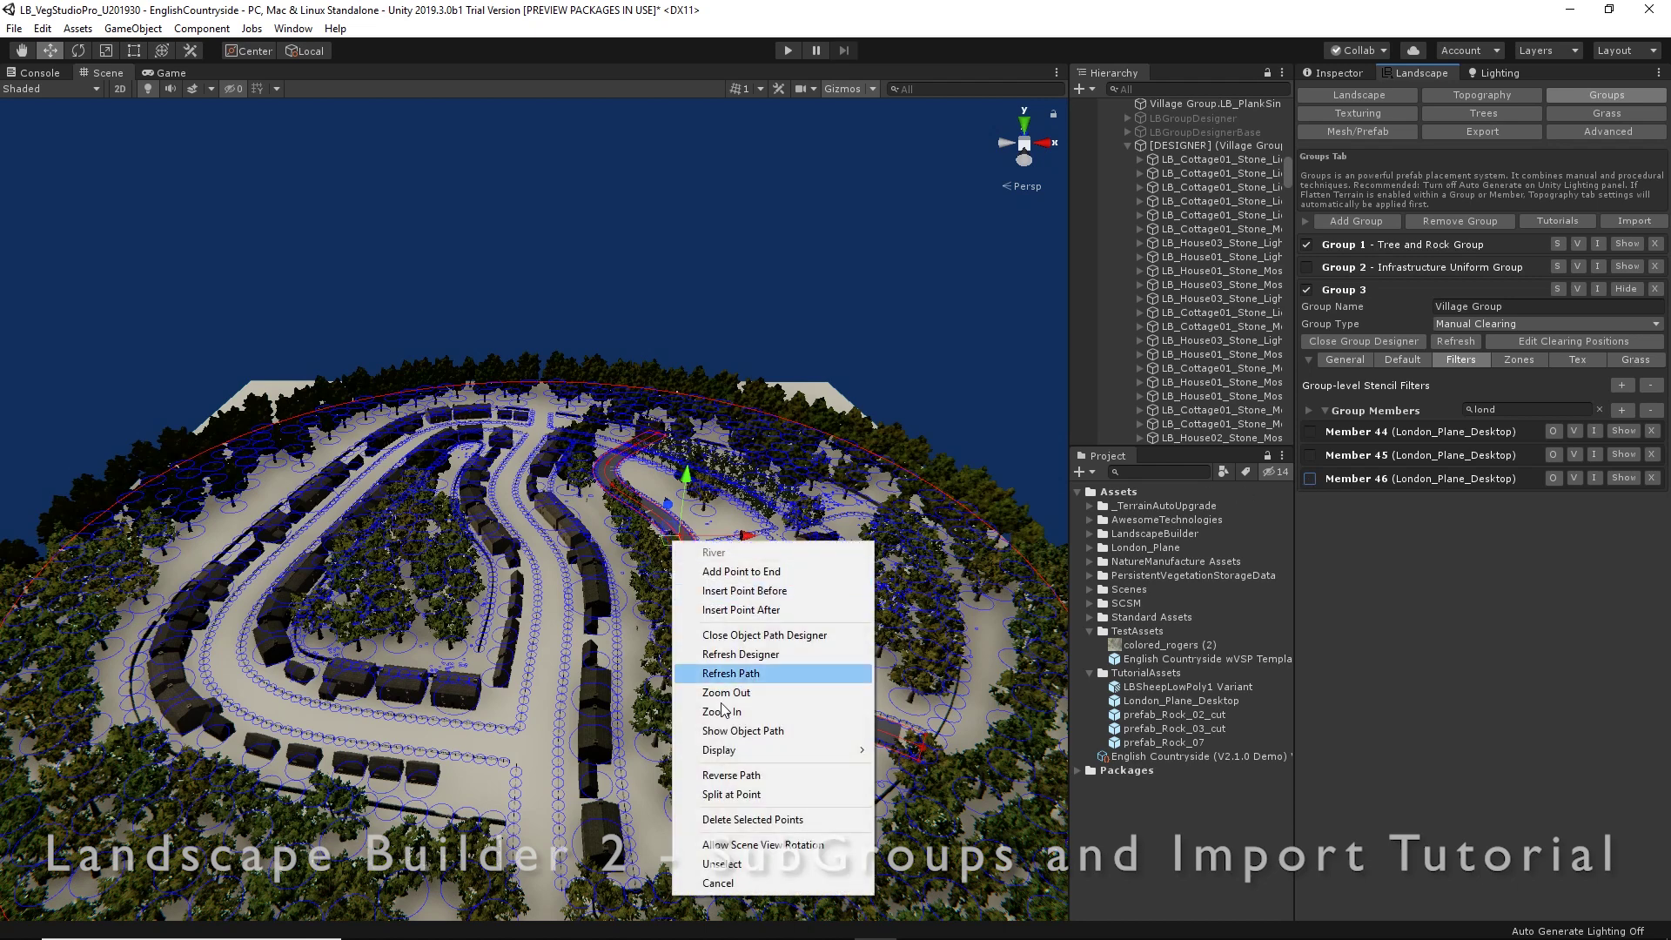
click(744, 656)
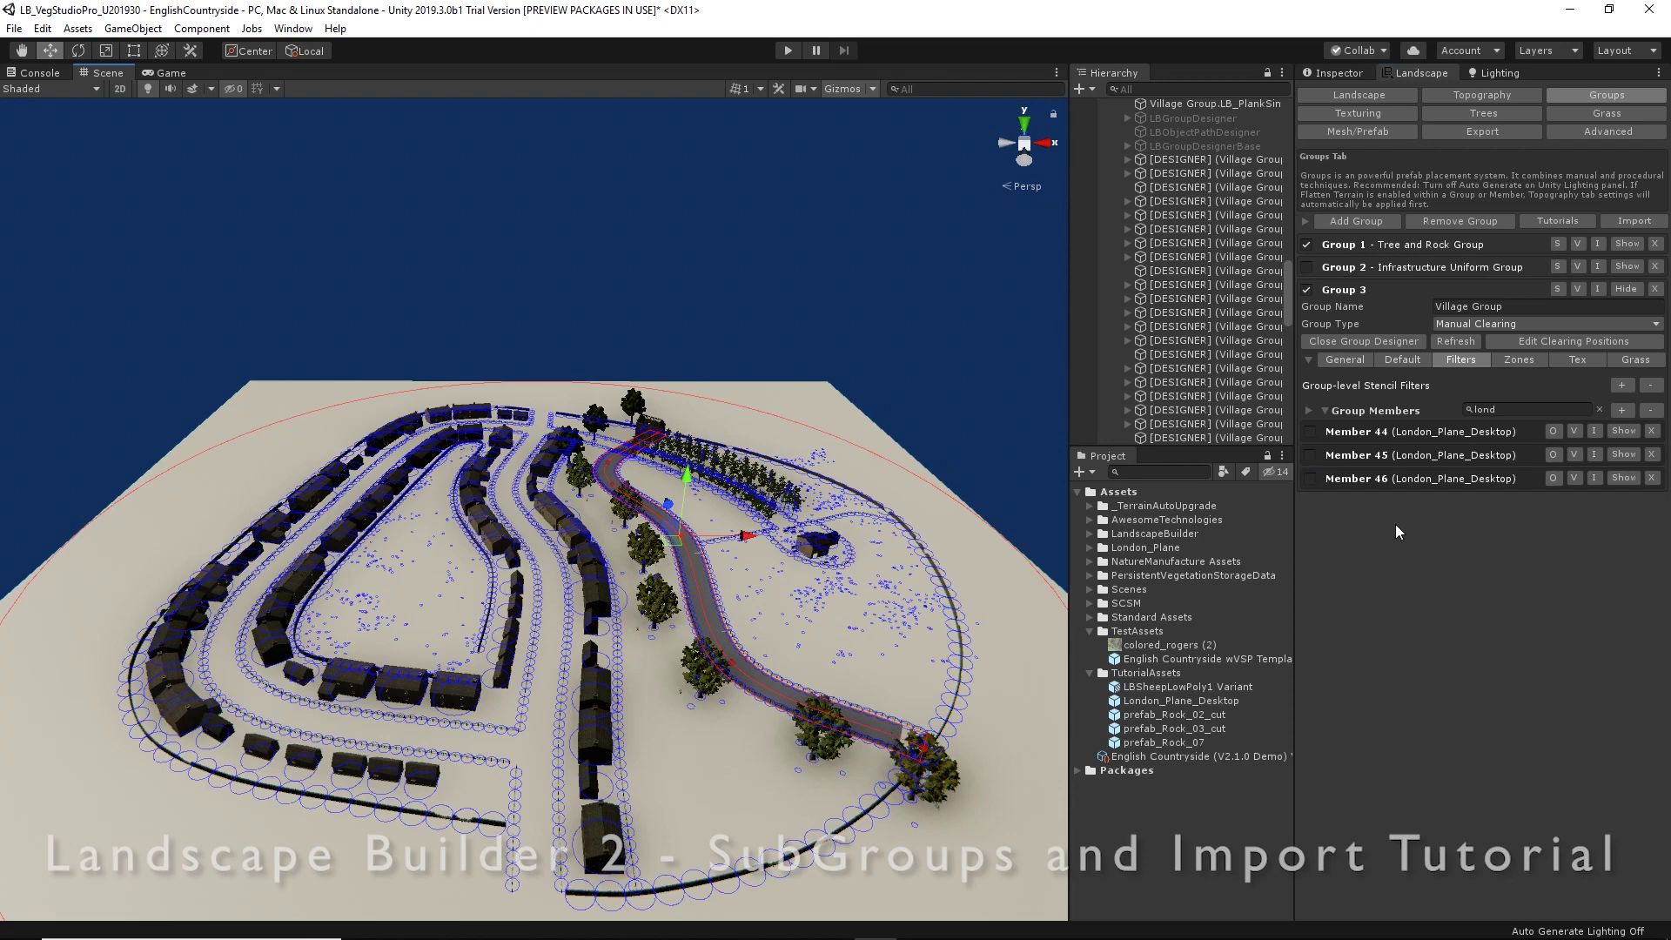
click(1599, 408)
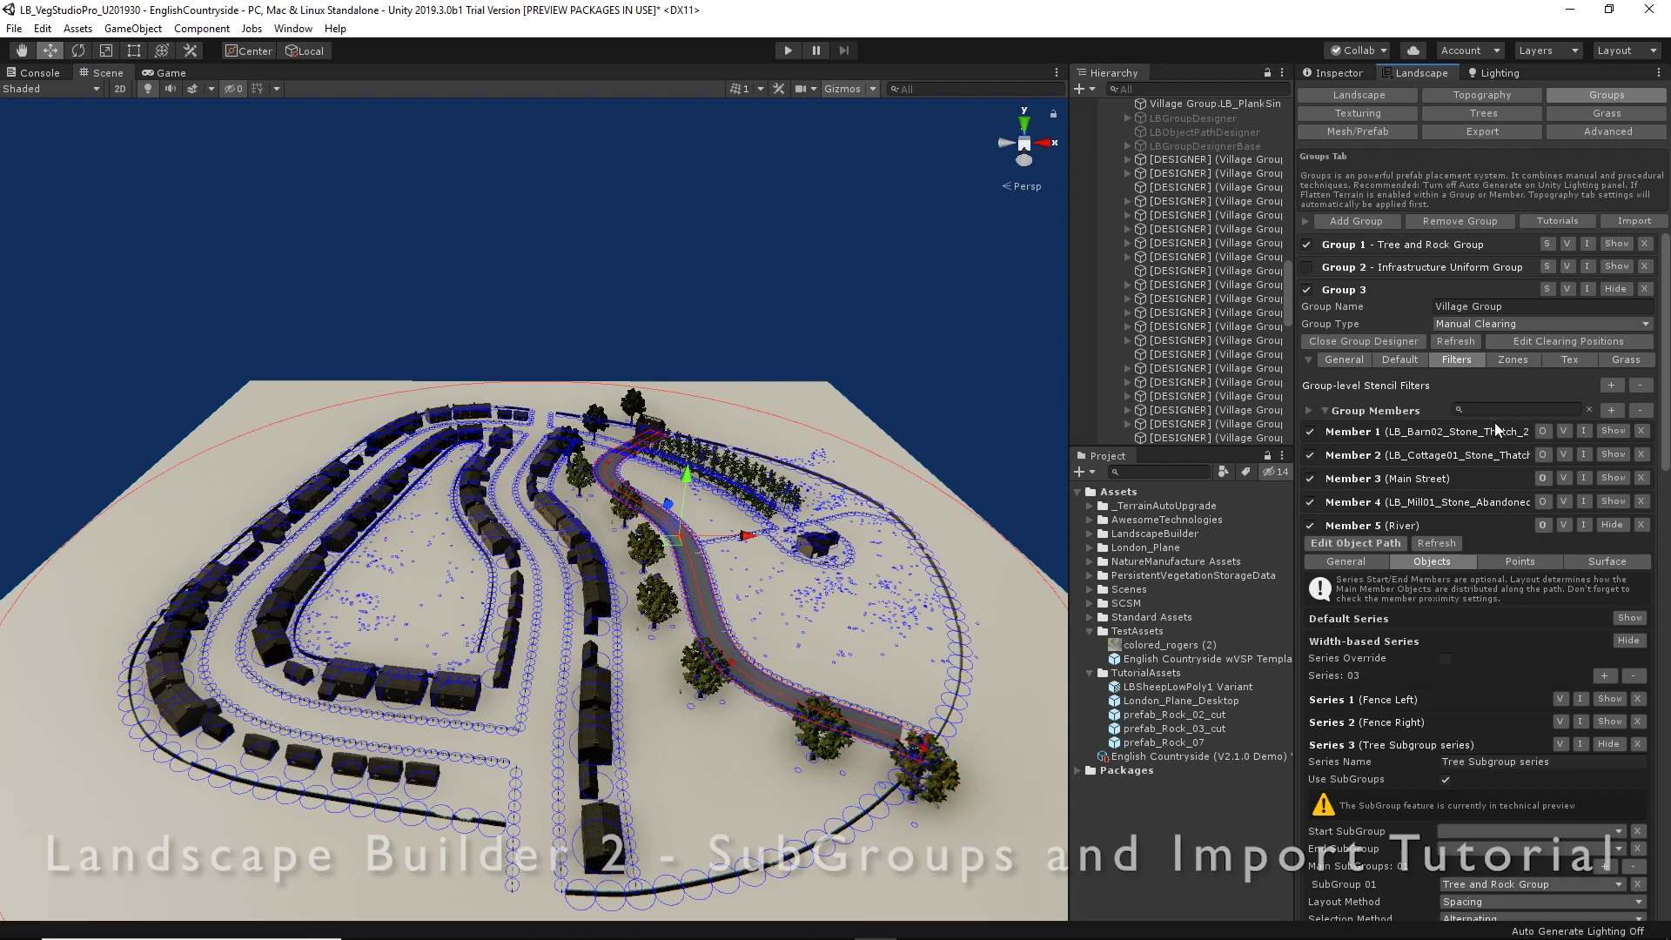
- Give the Tree Subgroup series Object Start Offset 90 and End Offset 30, then refresh the River member
scroll(1518, 593, down, 8)
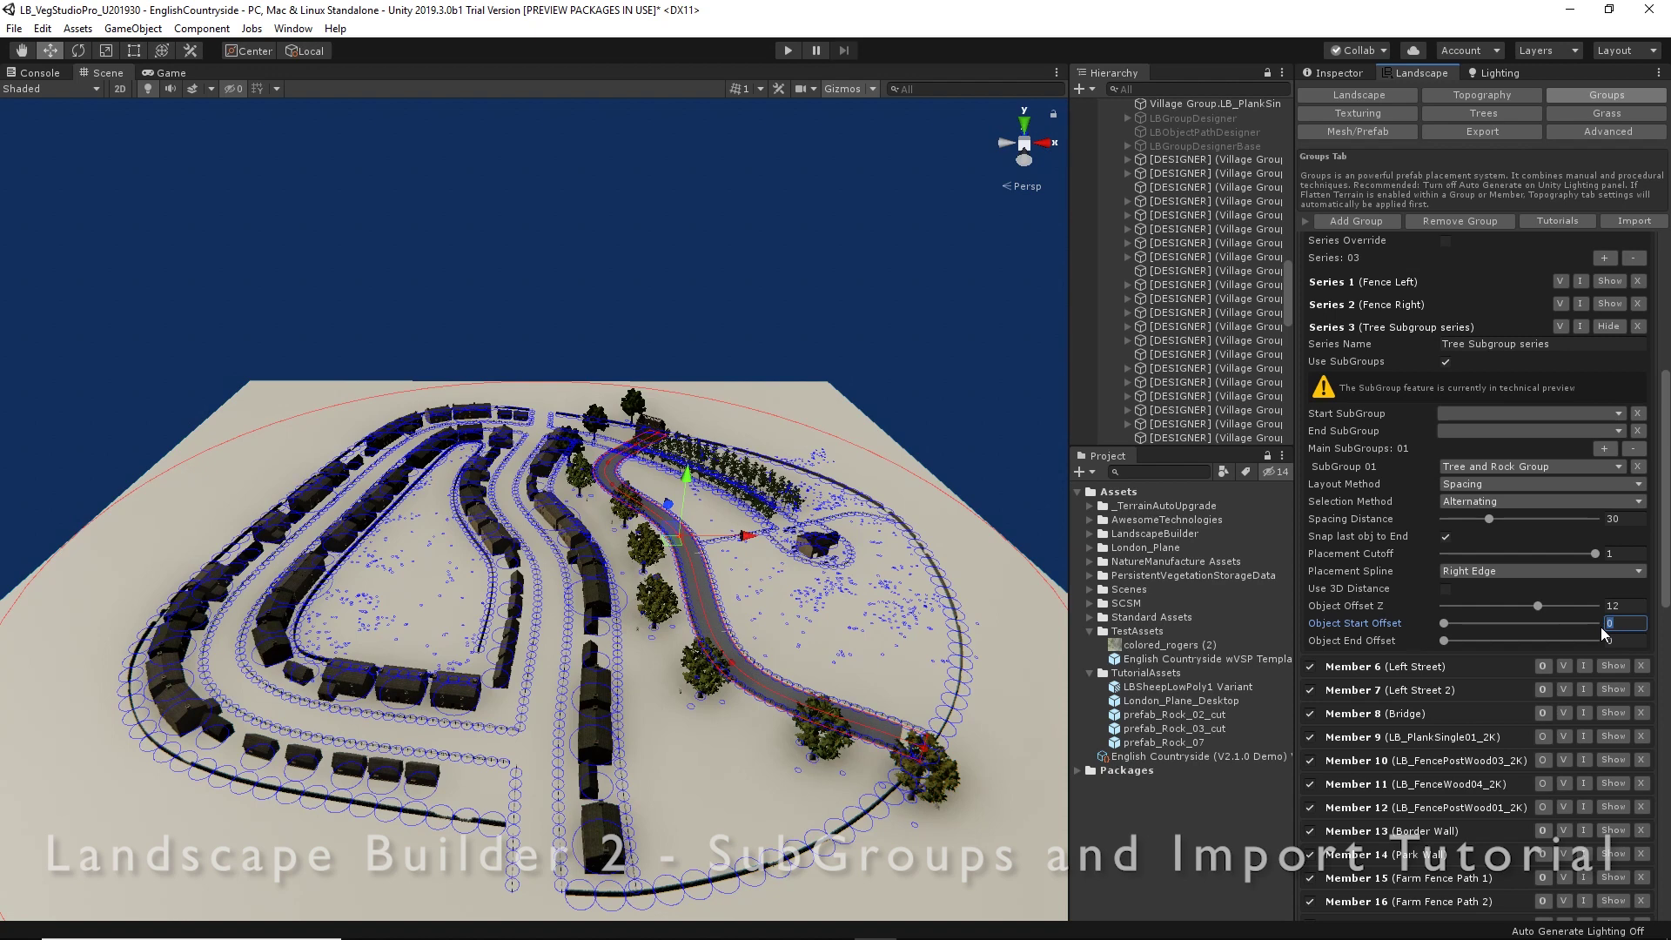
text(90)
click(1634, 640)
text(30)
scroll(1536, 584, up, 3)
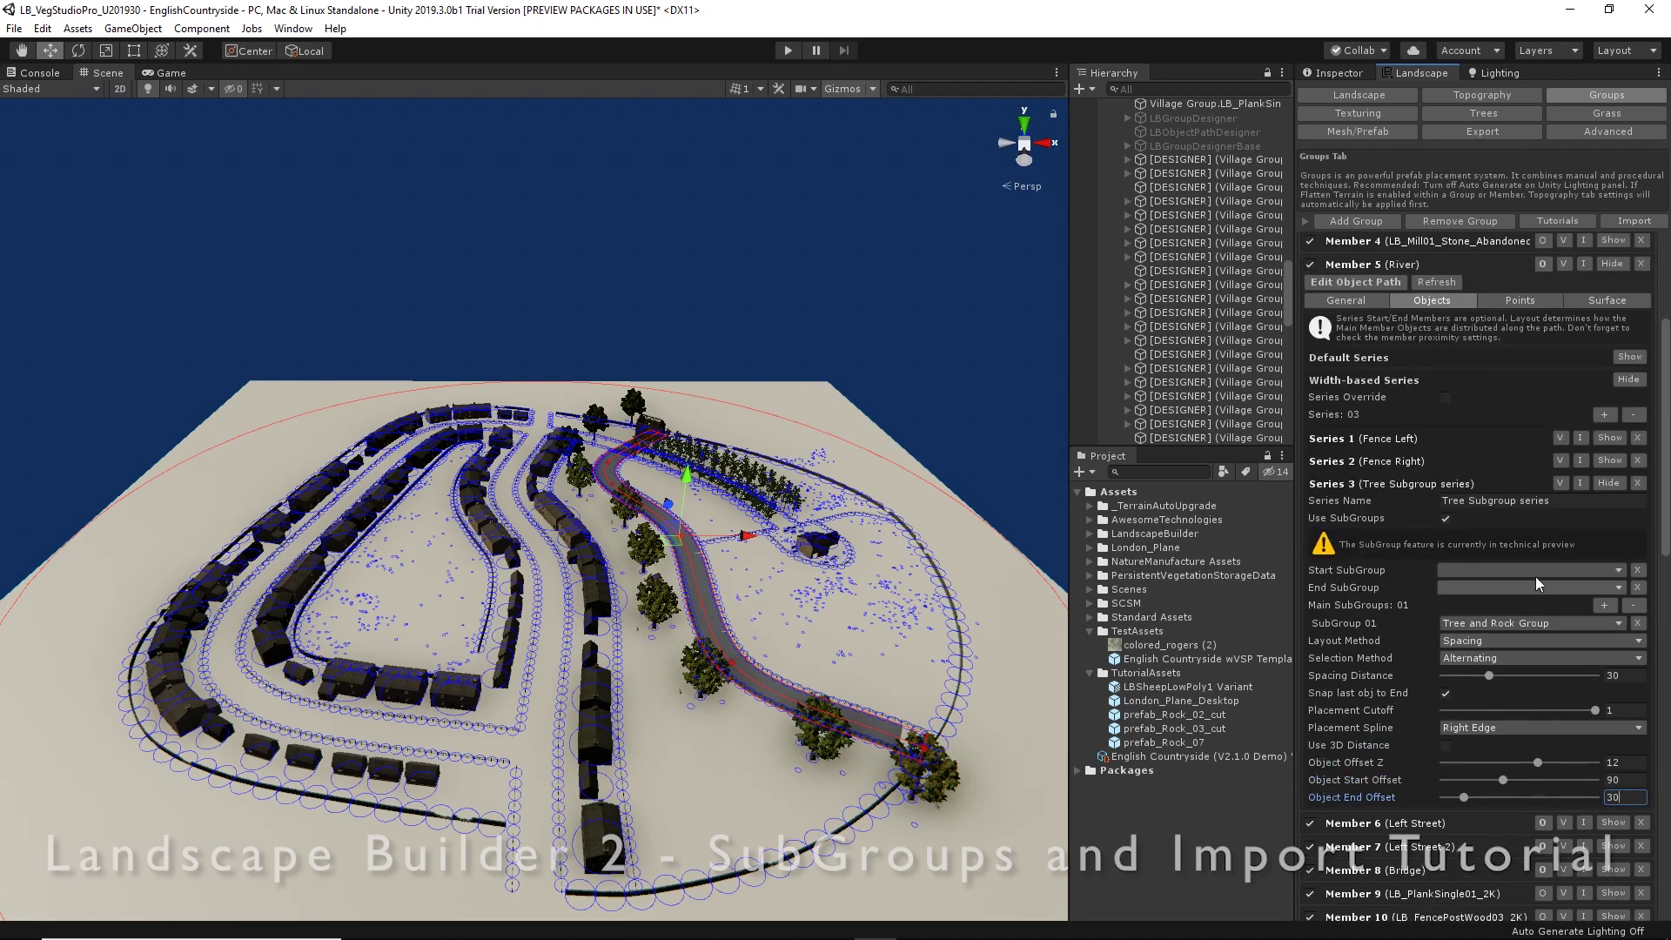
click(1436, 282)
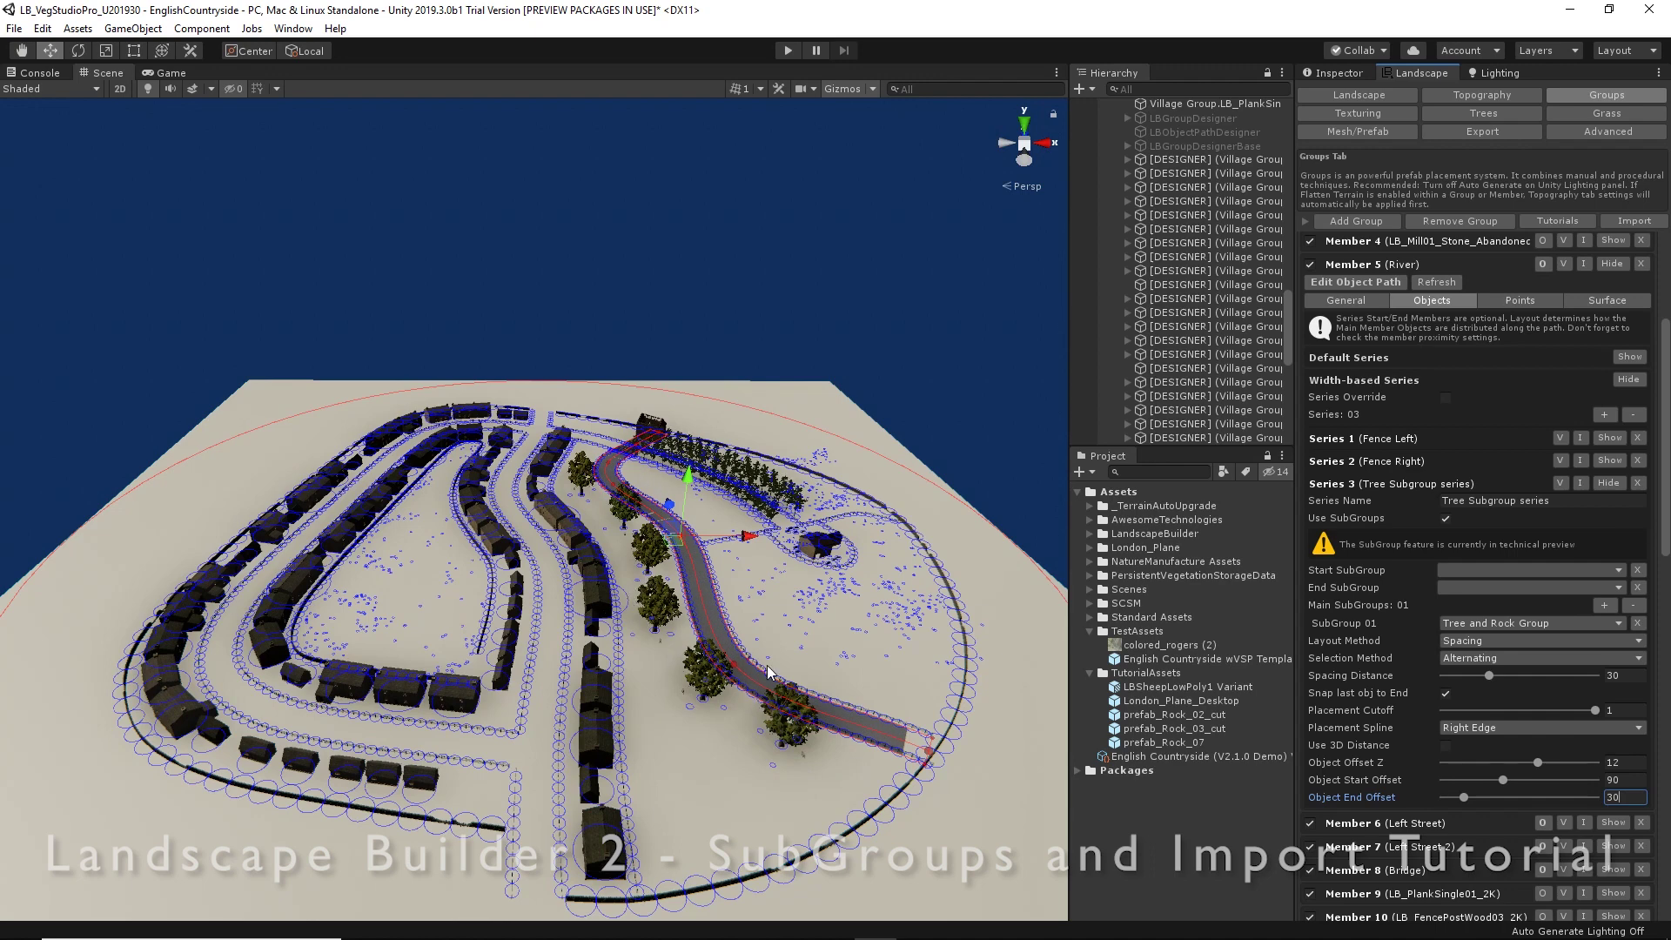
- Turn on the SubGroup Extents display along the River path
right_click(676, 541)
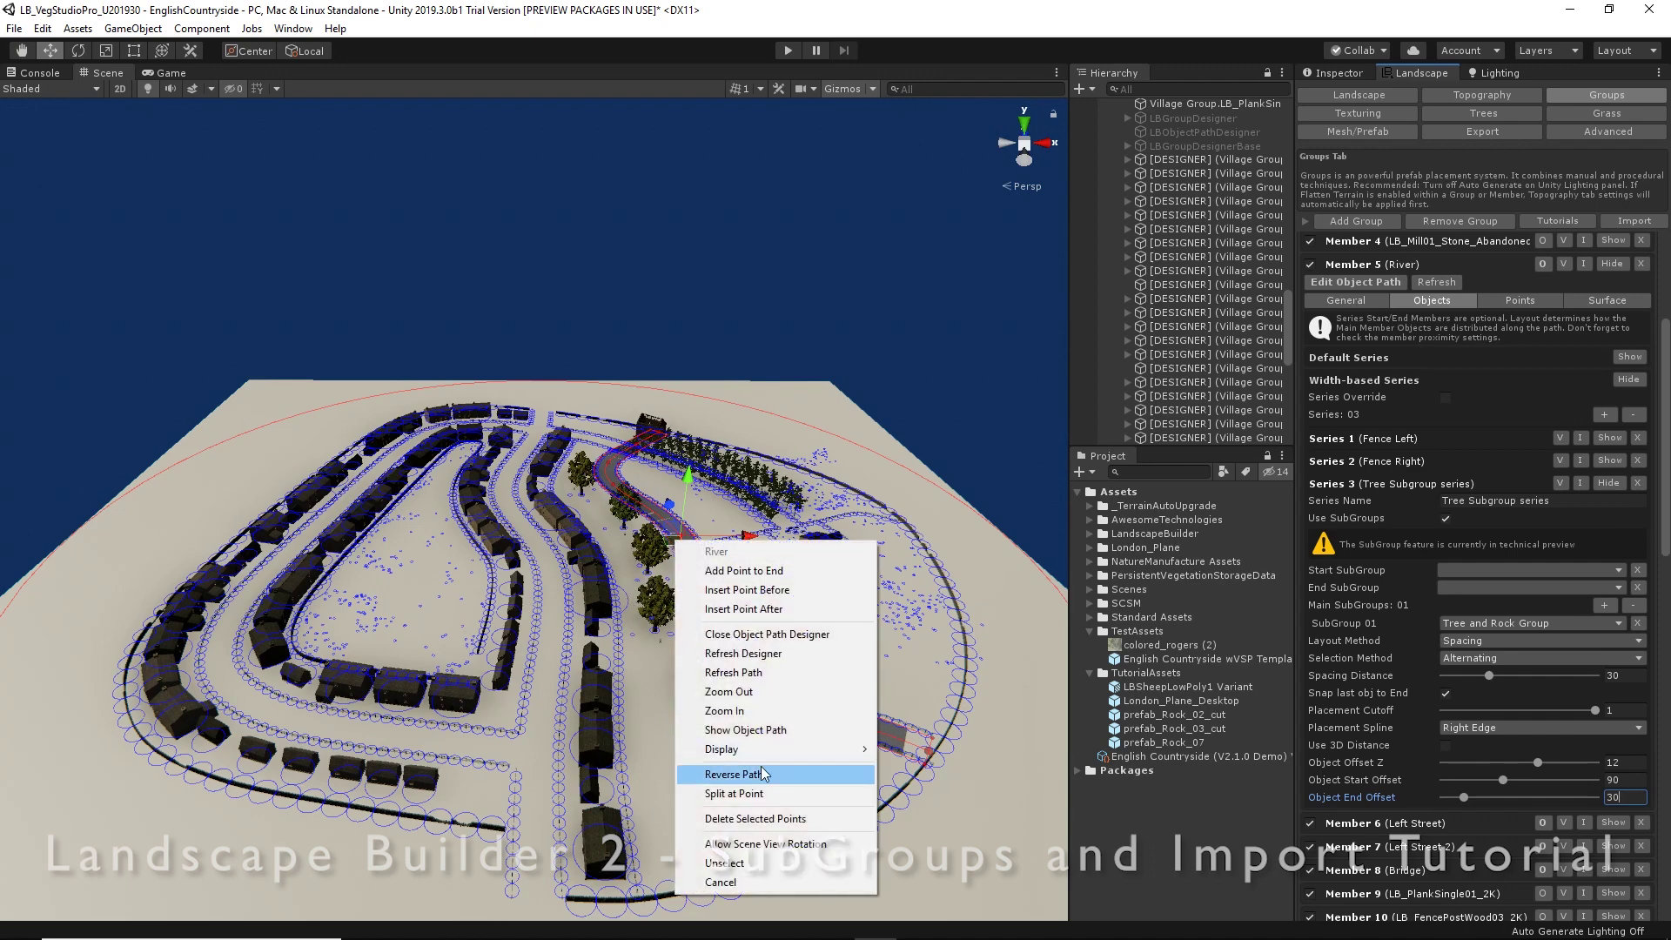
mouse_move(796, 750)
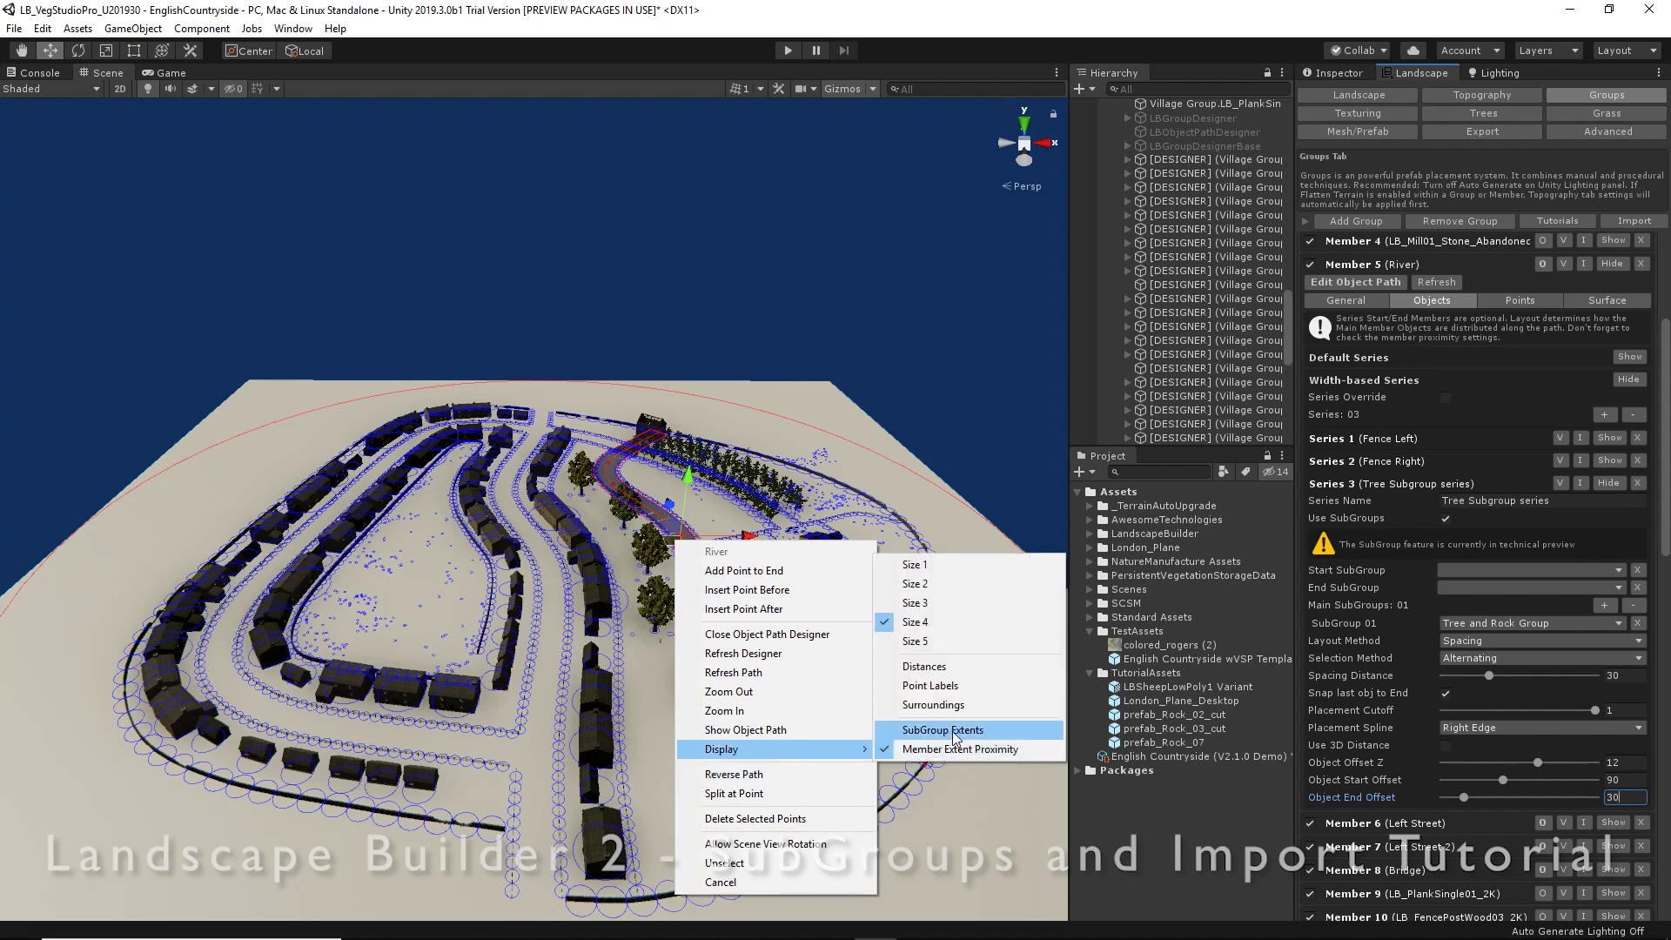
click(956, 739)
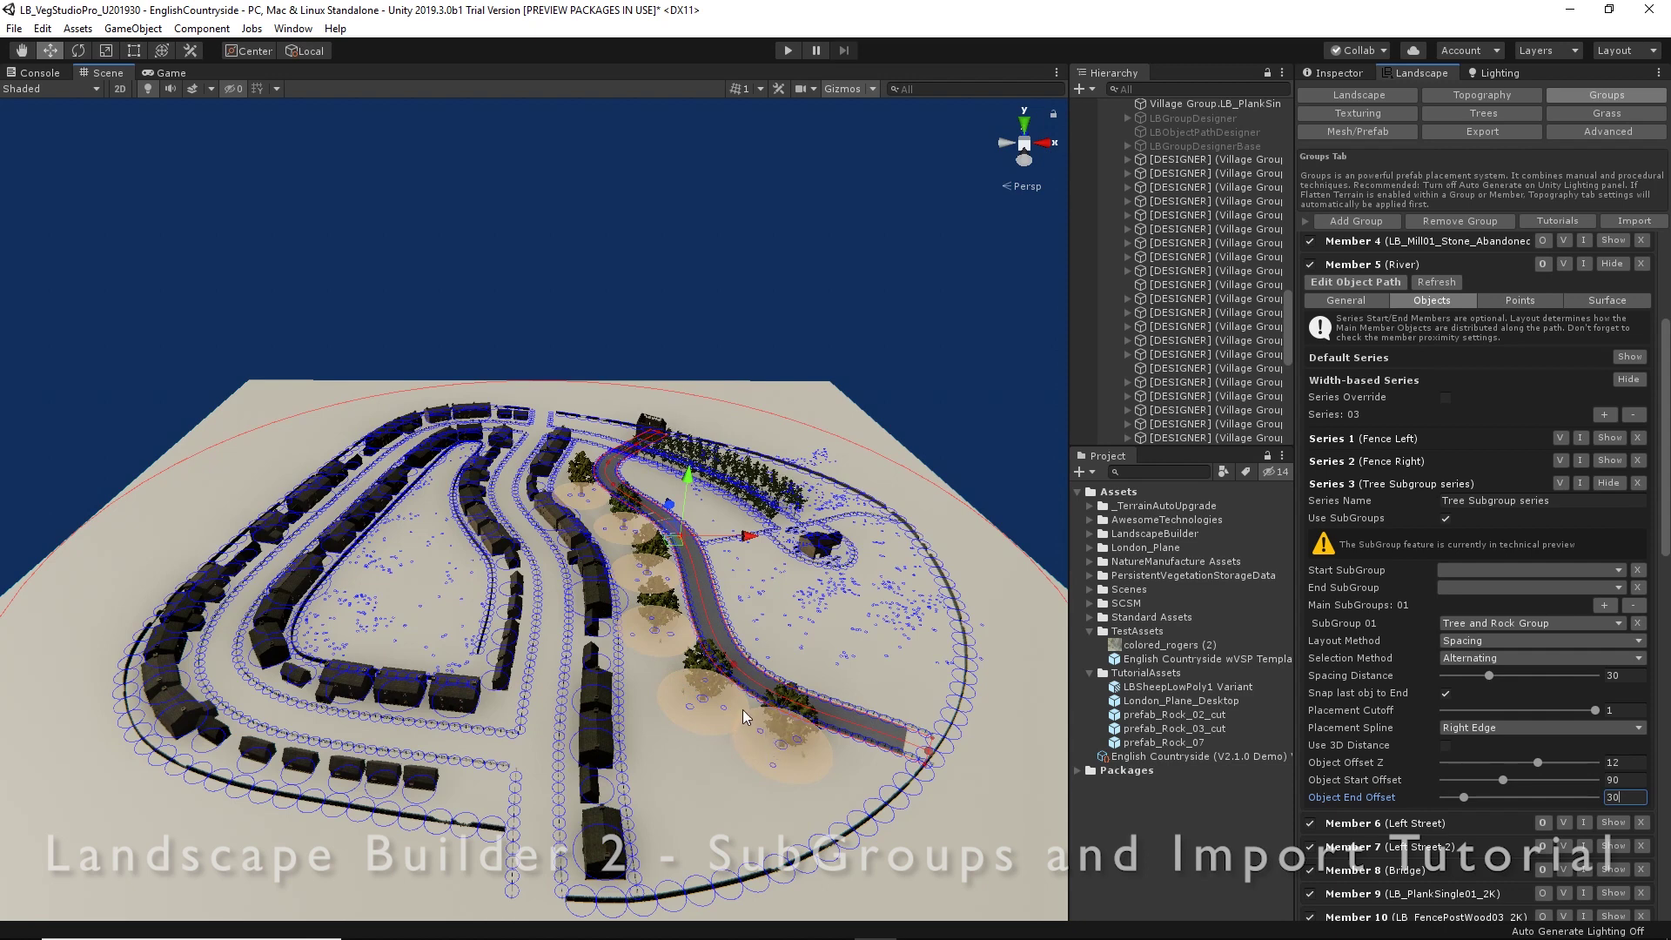
- Set the Tree Subgroup Spacing Distance to 35 and refresh the path to regenerate the trees
click(1617, 781)
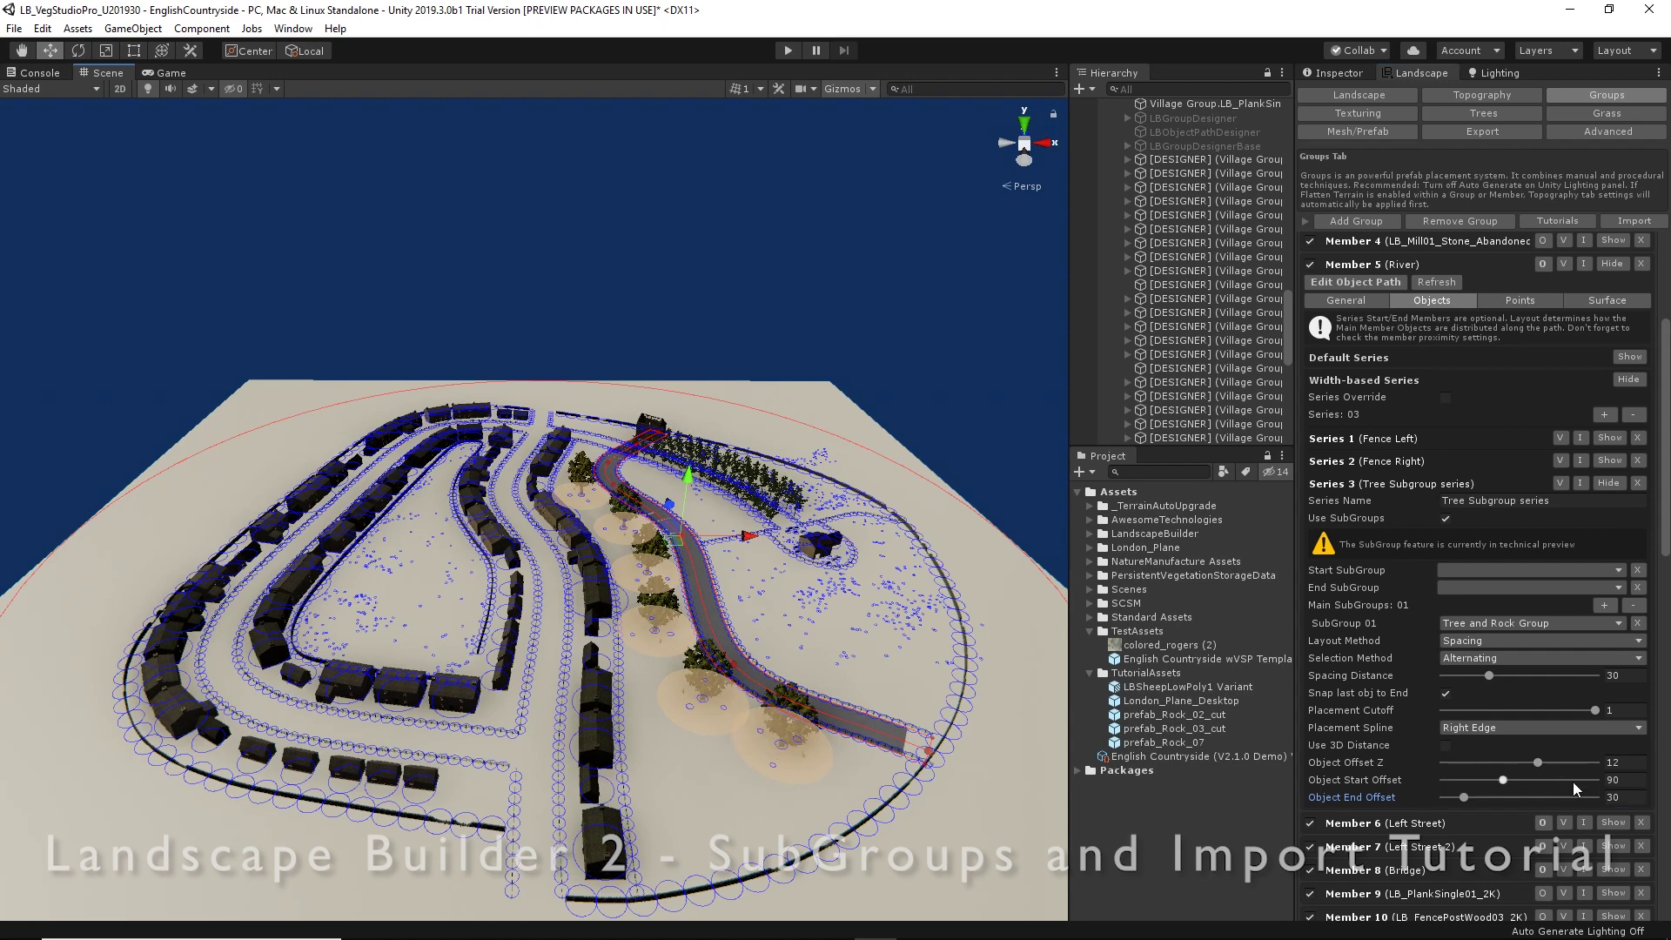
click(1641, 676)
text(35)
right_click(670, 548)
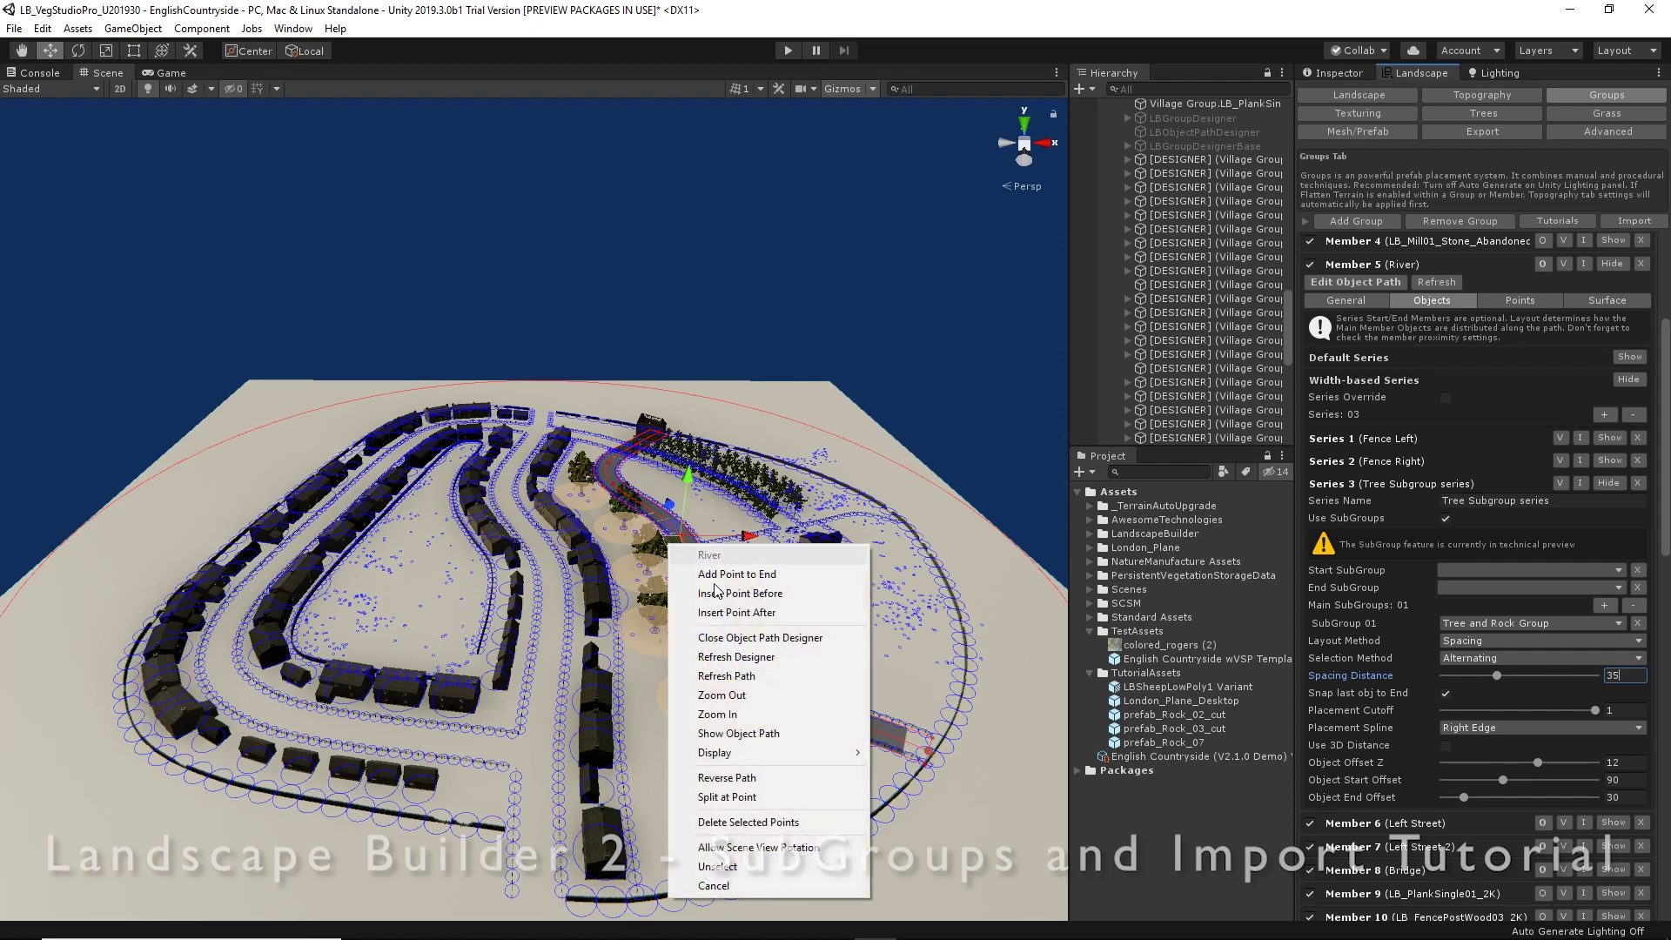
click(751, 677)
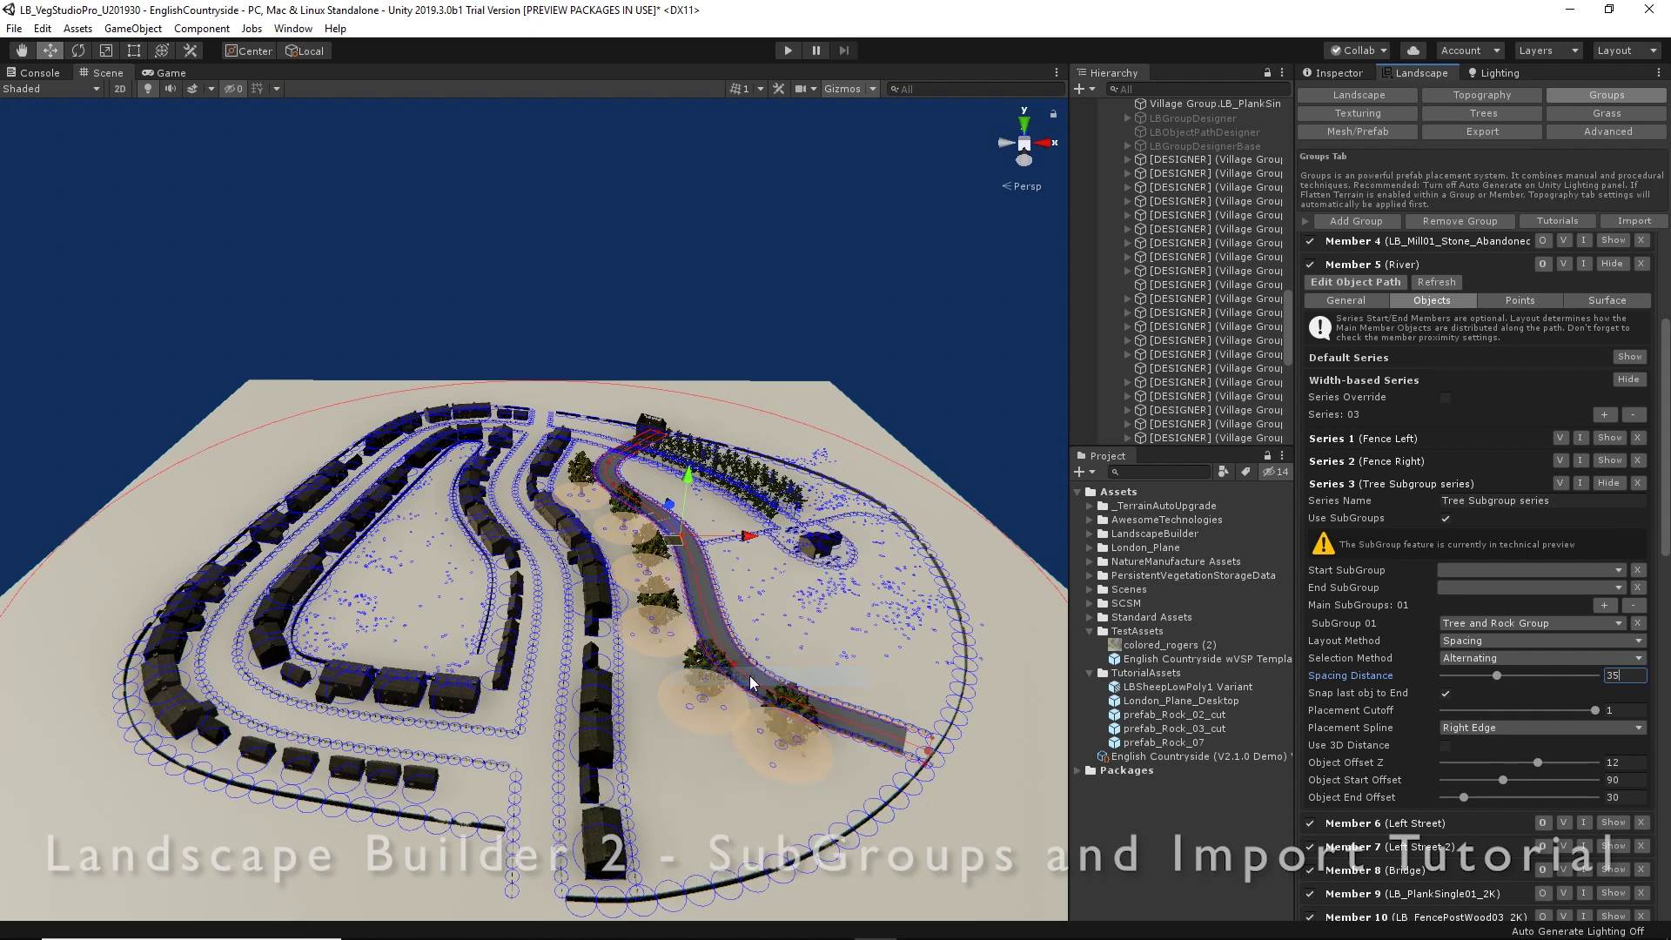
- Close the group designer and apply the groups to populate the landscape
click(781, 580)
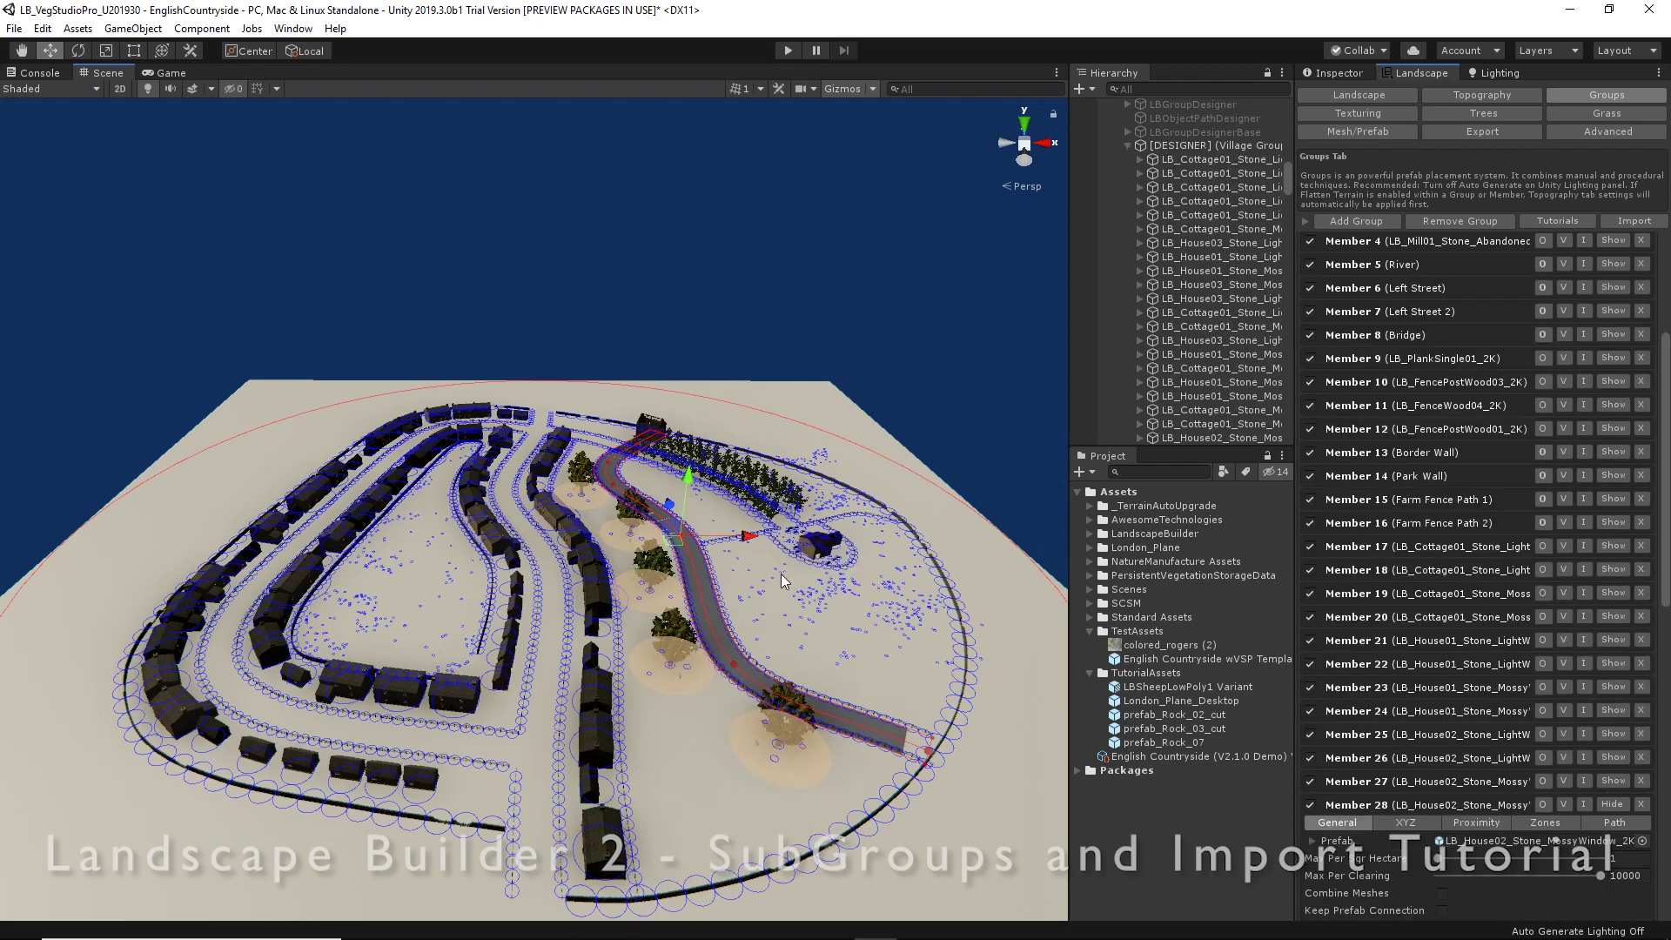
scroll(1363, 444, up, 5)
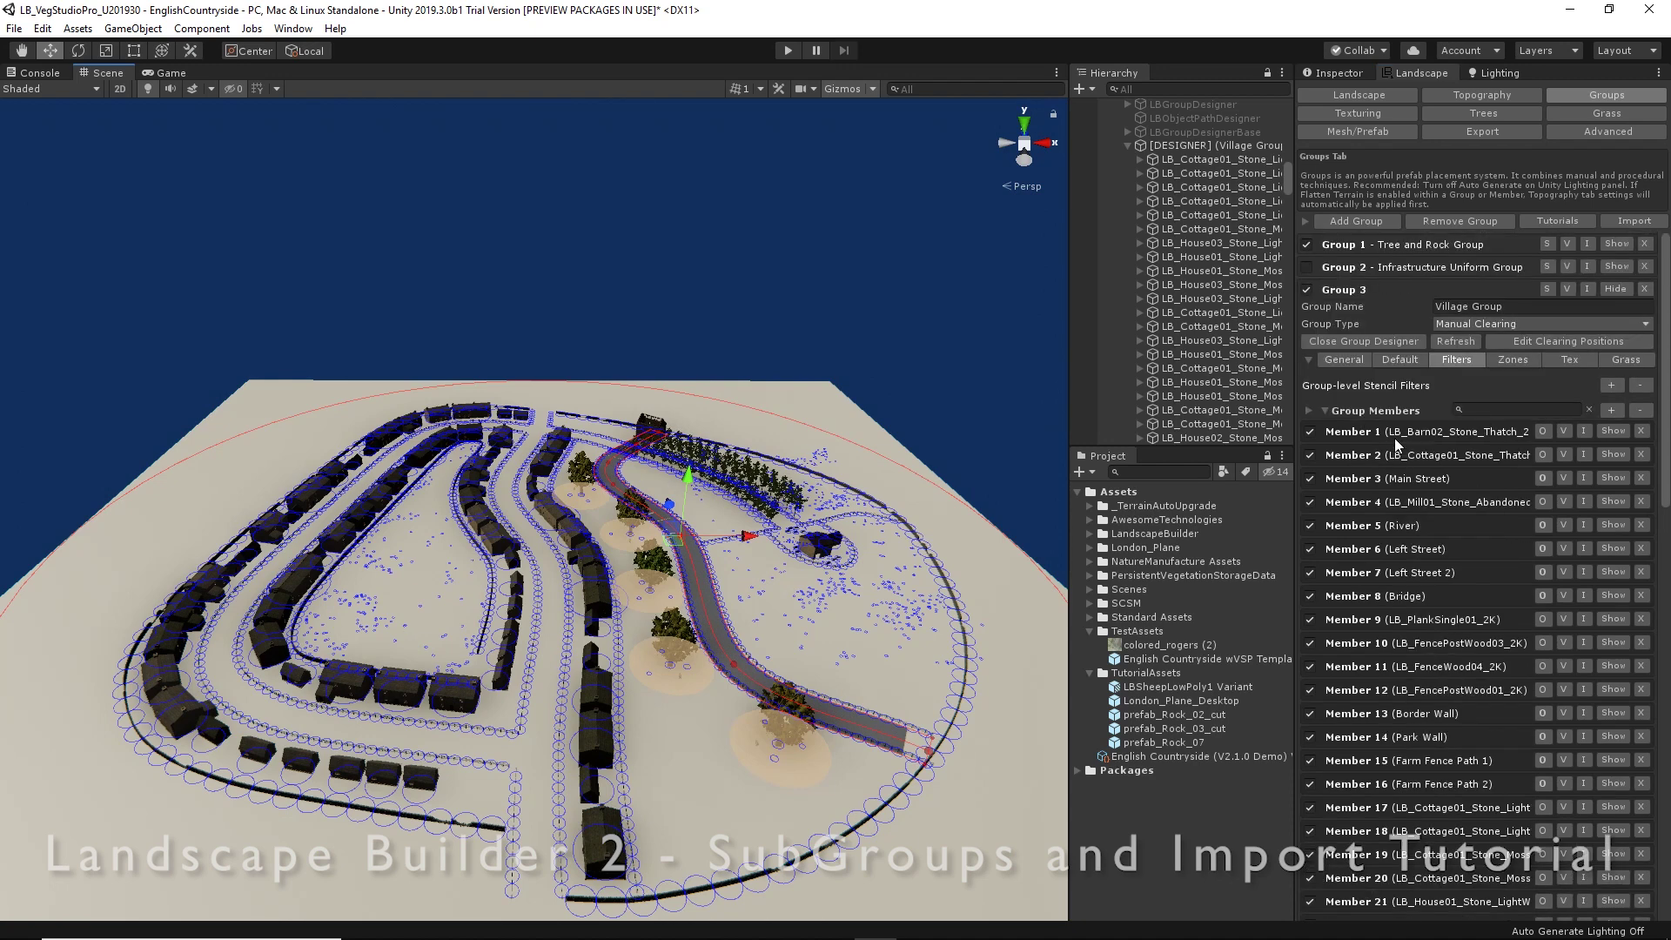
click(1362, 340)
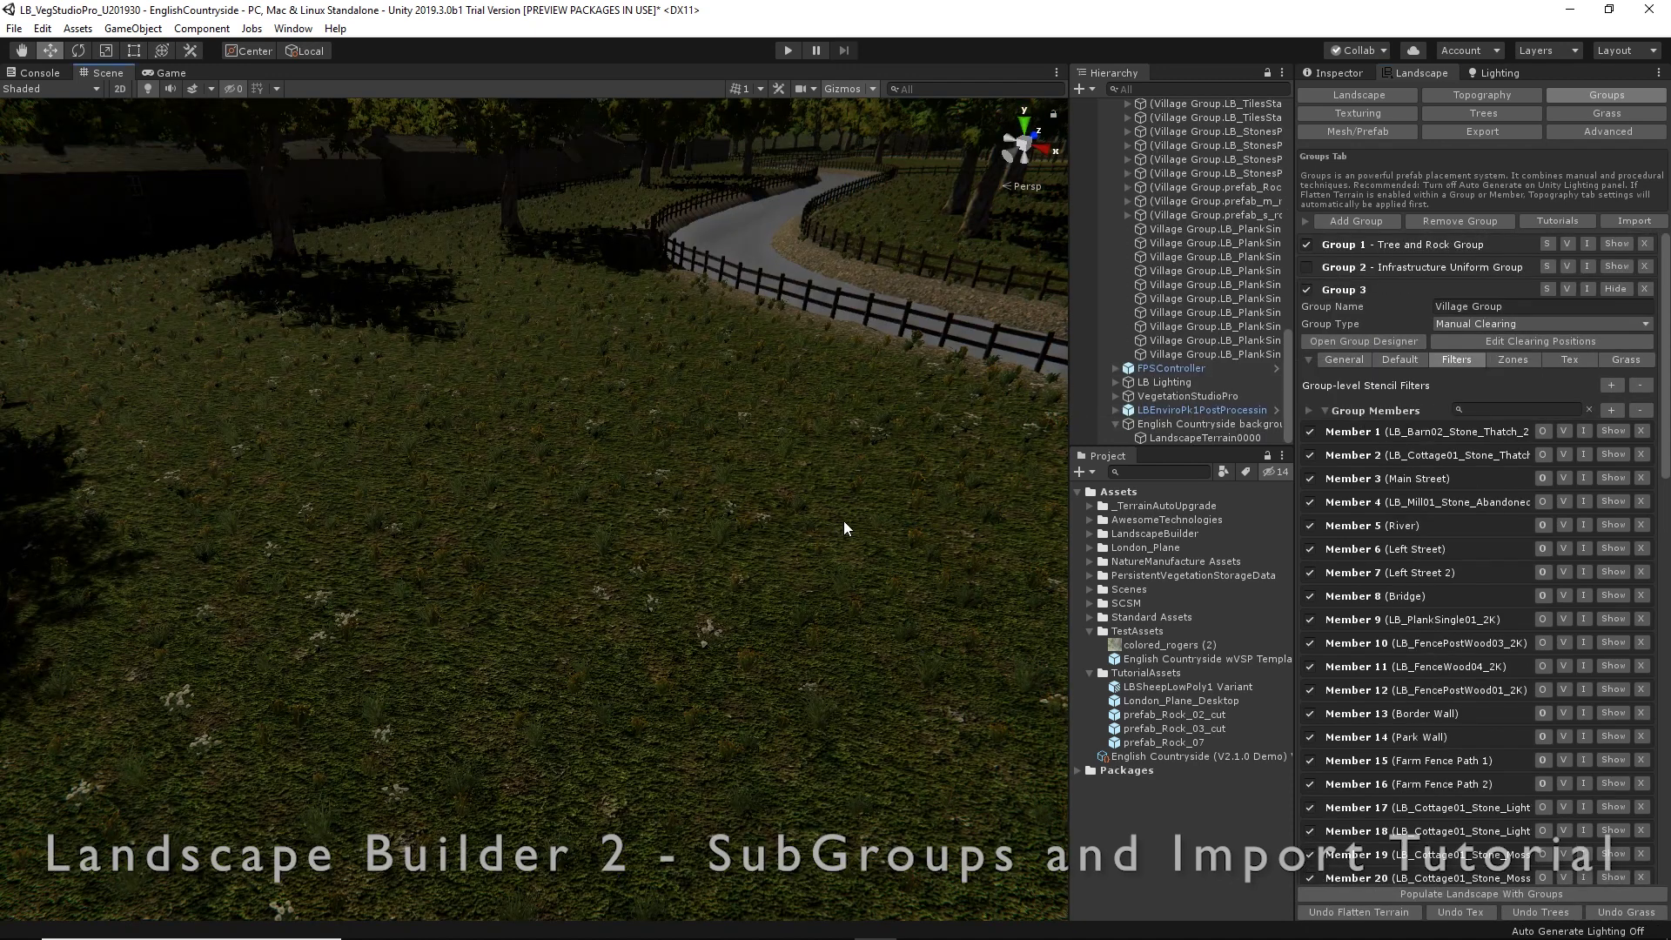
scroll(809, 522, down, 2)
scroll(810, 526, down, 1)
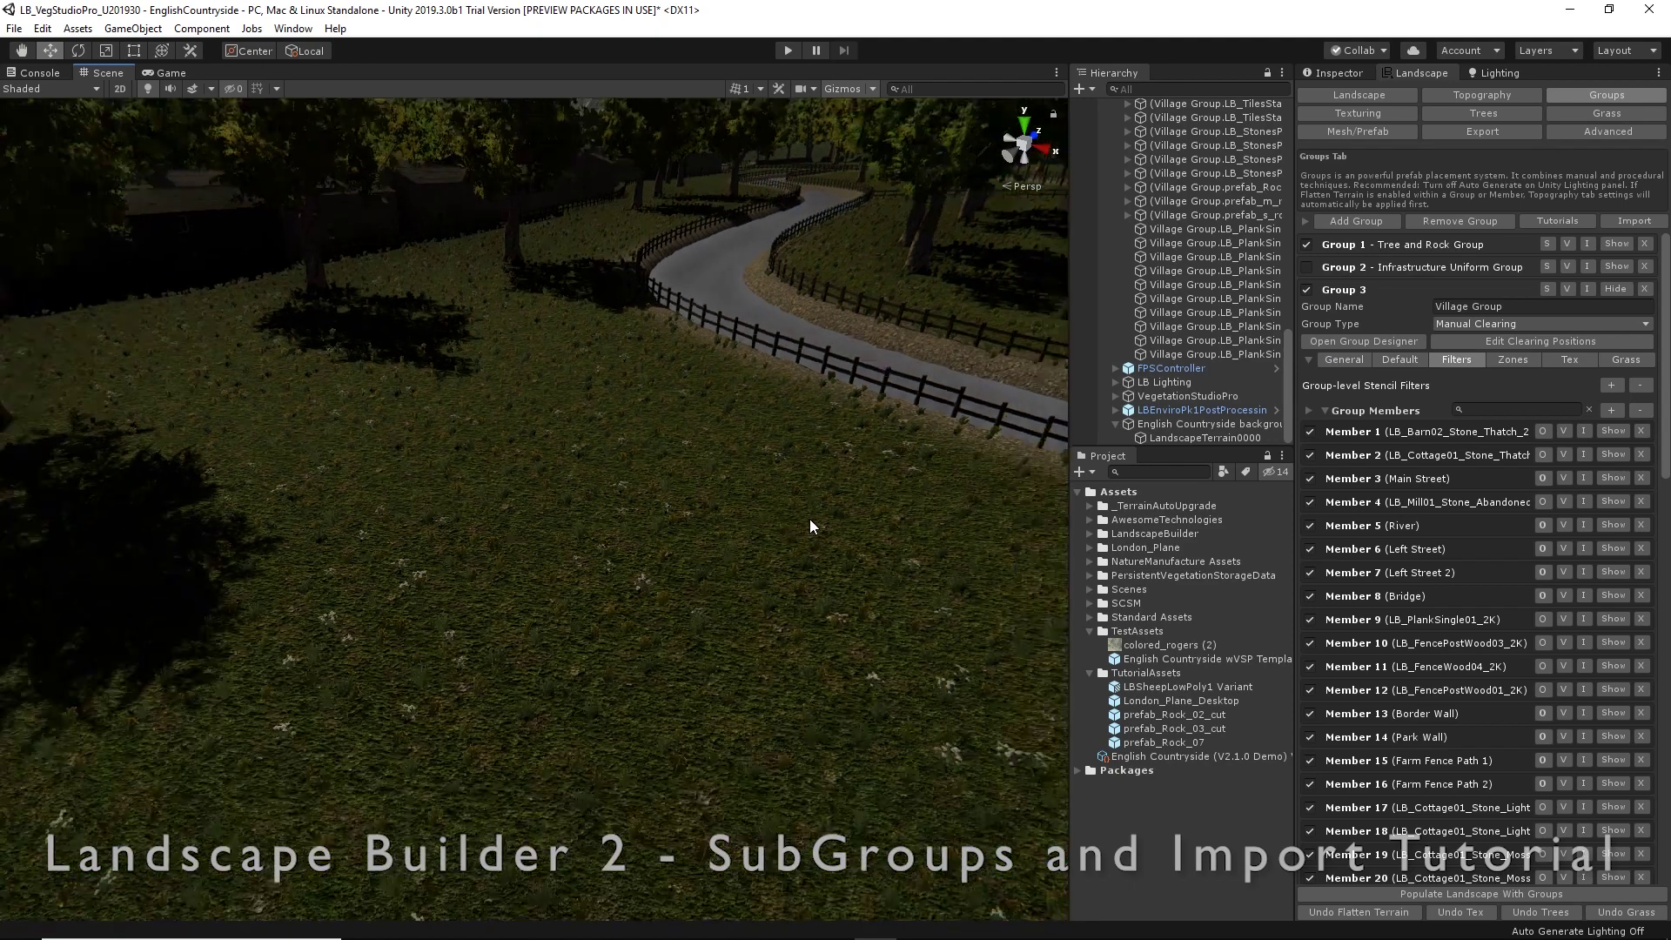
right_click(1462, 526)
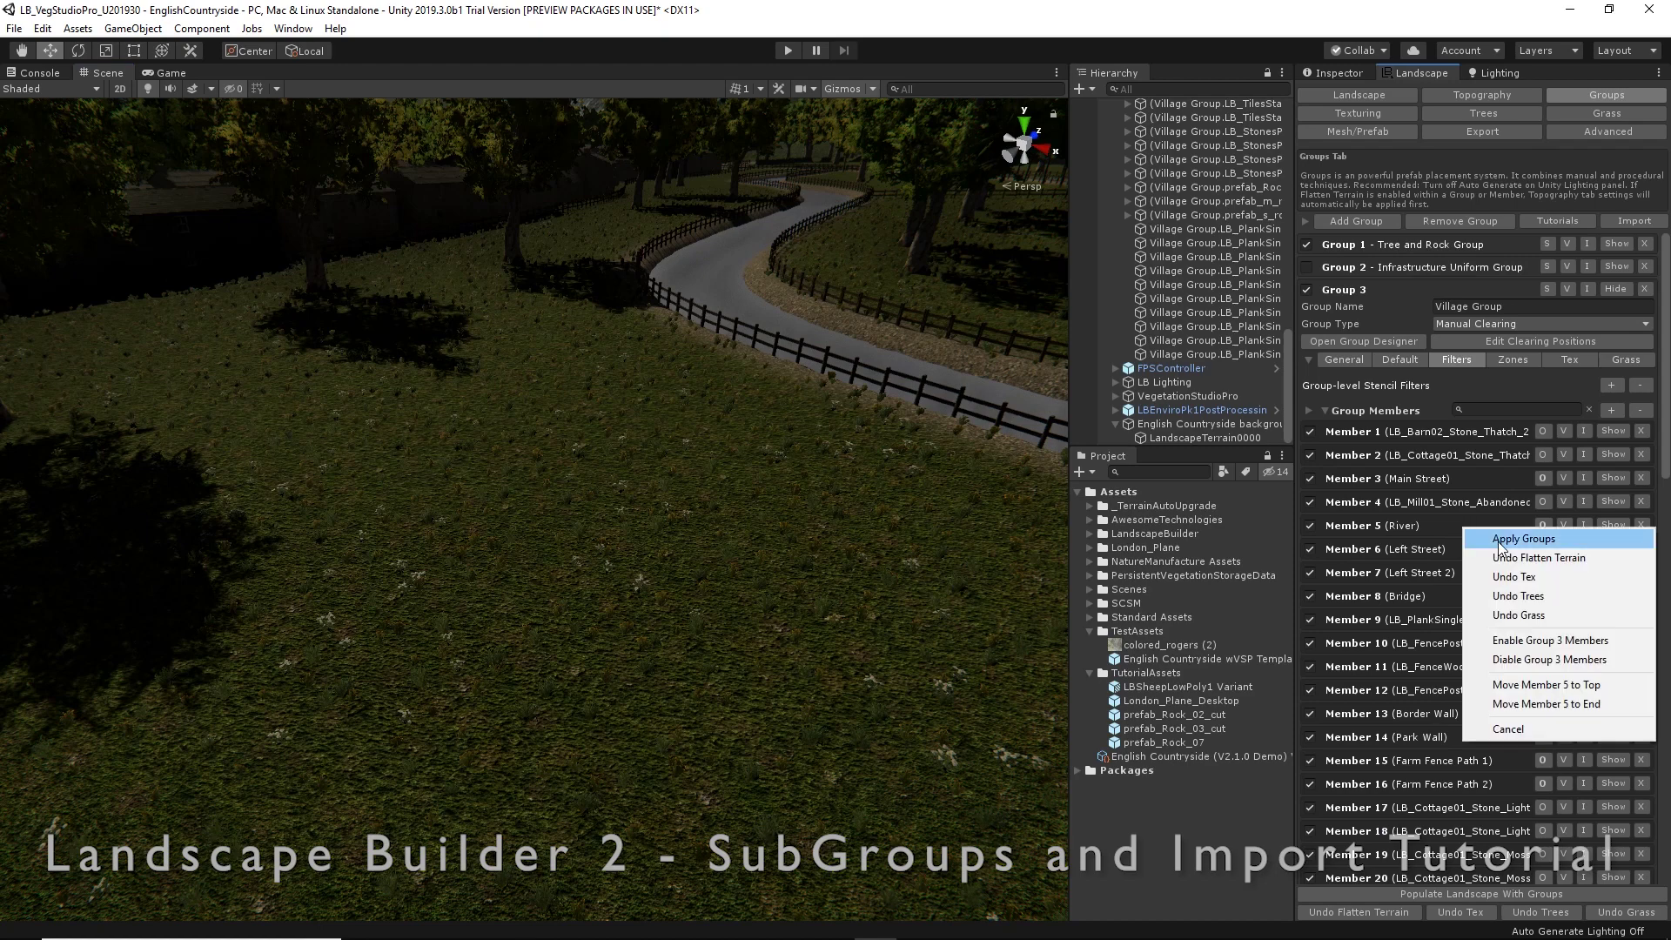
click(1500, 541)
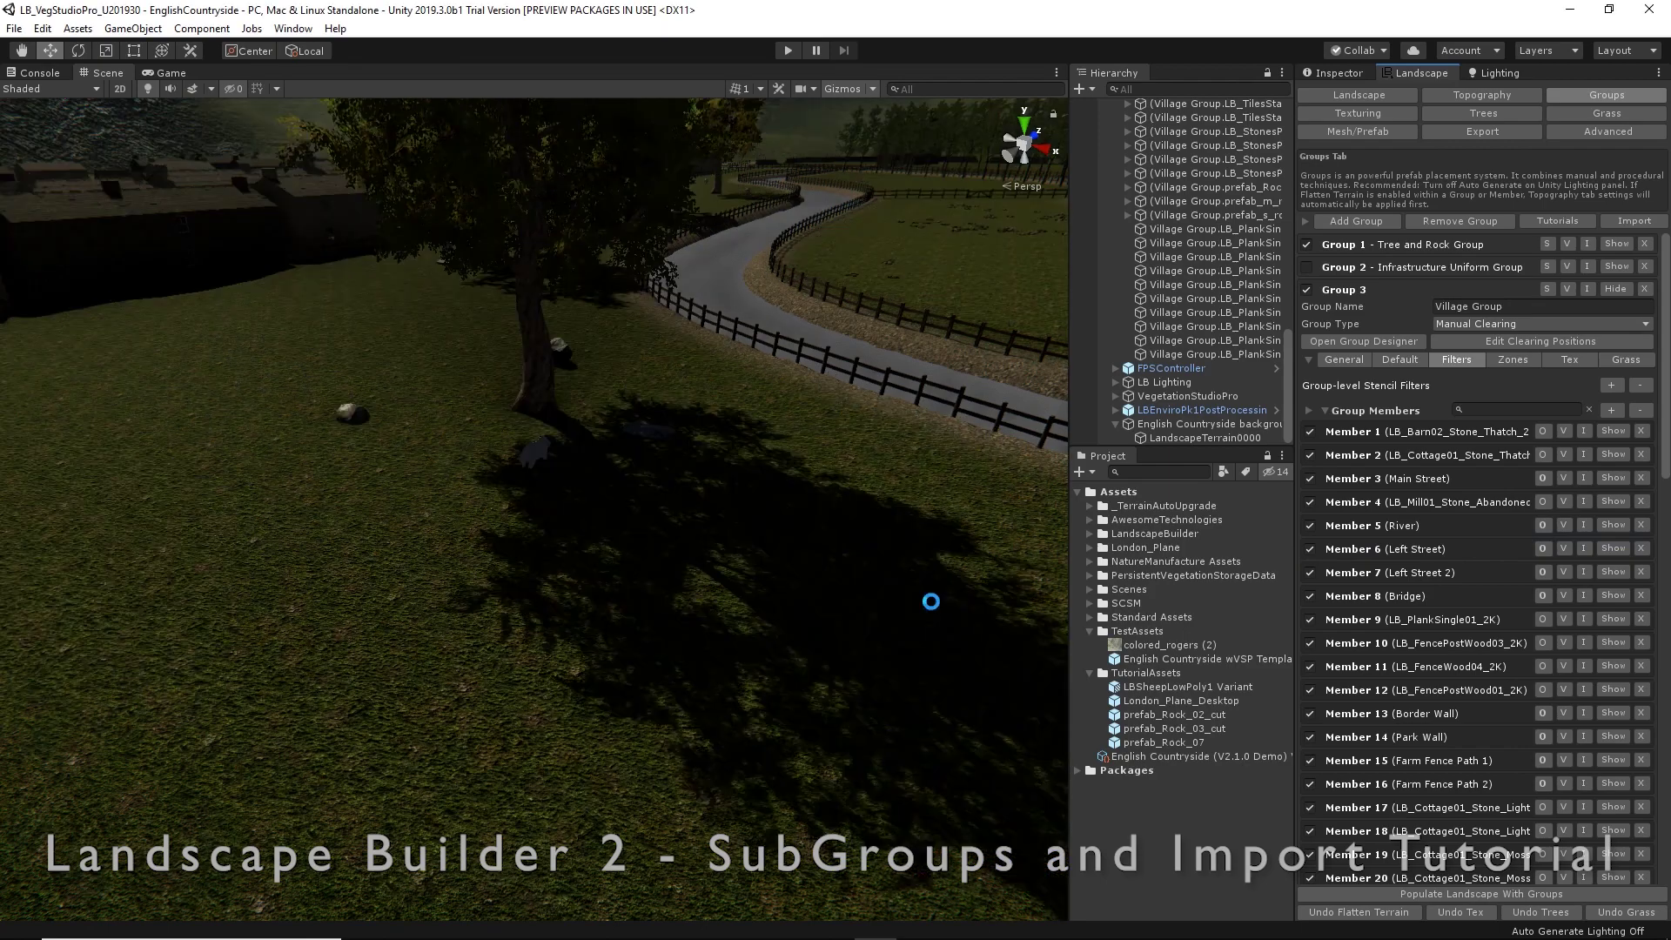
- Fly around the Scene view to inspect the placed tree, rocks and sheep
middle_drag(807, 588, 874, 608)
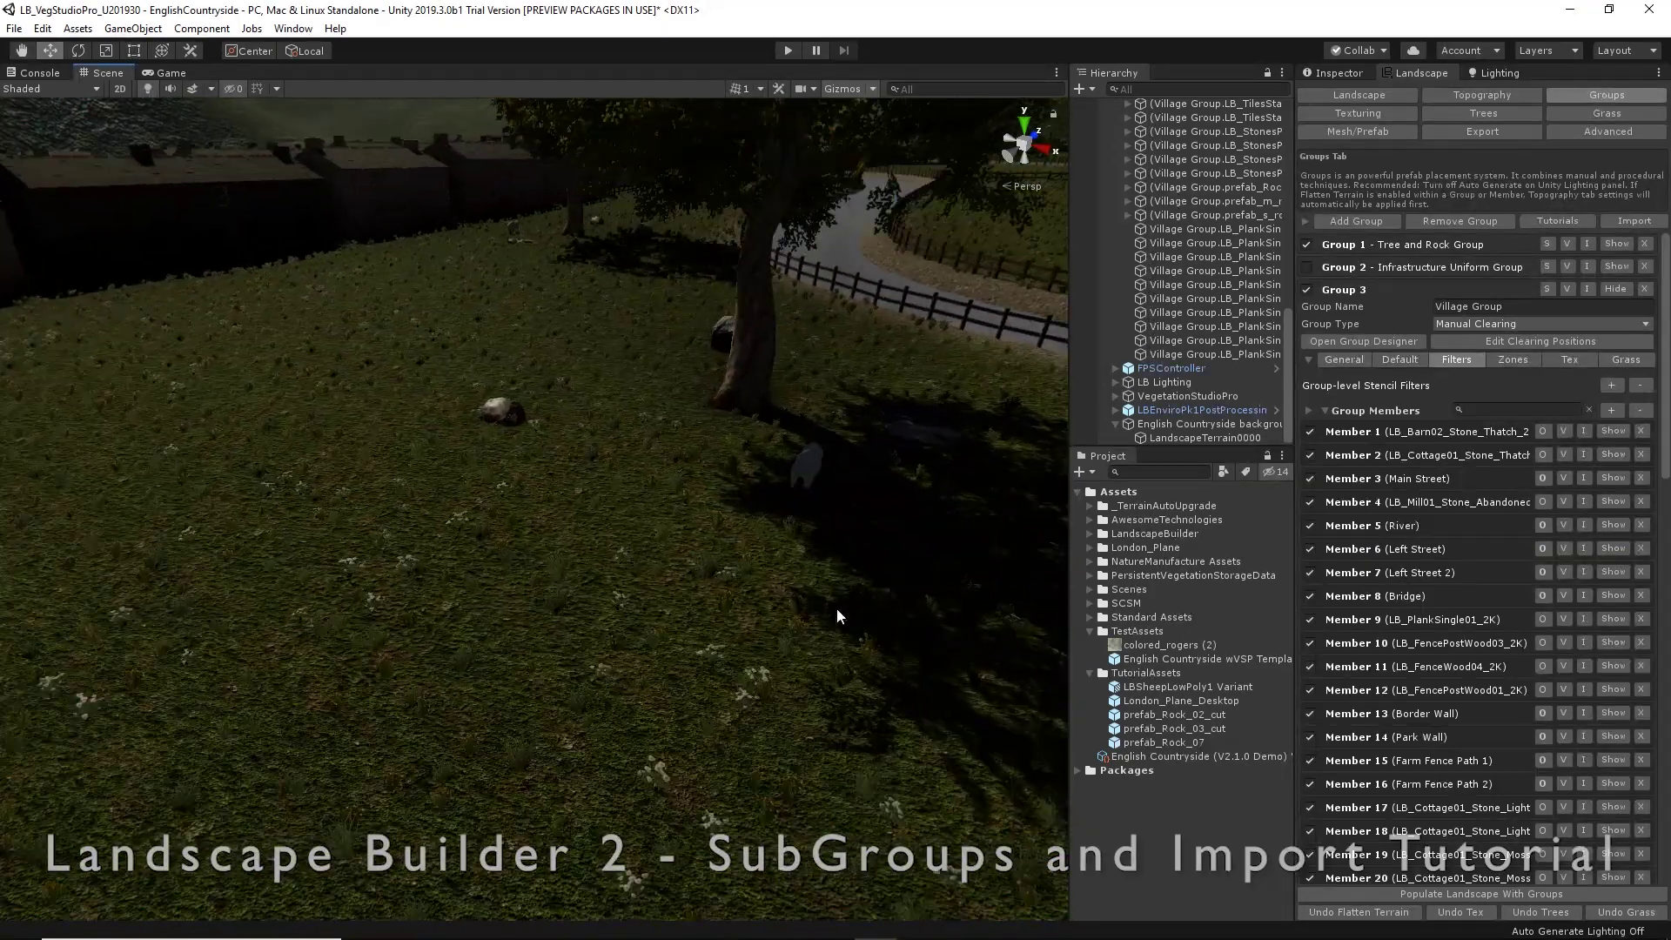
right_drag(837, 607, 774, 621)
middle_drag(775, 621, 784, 659)
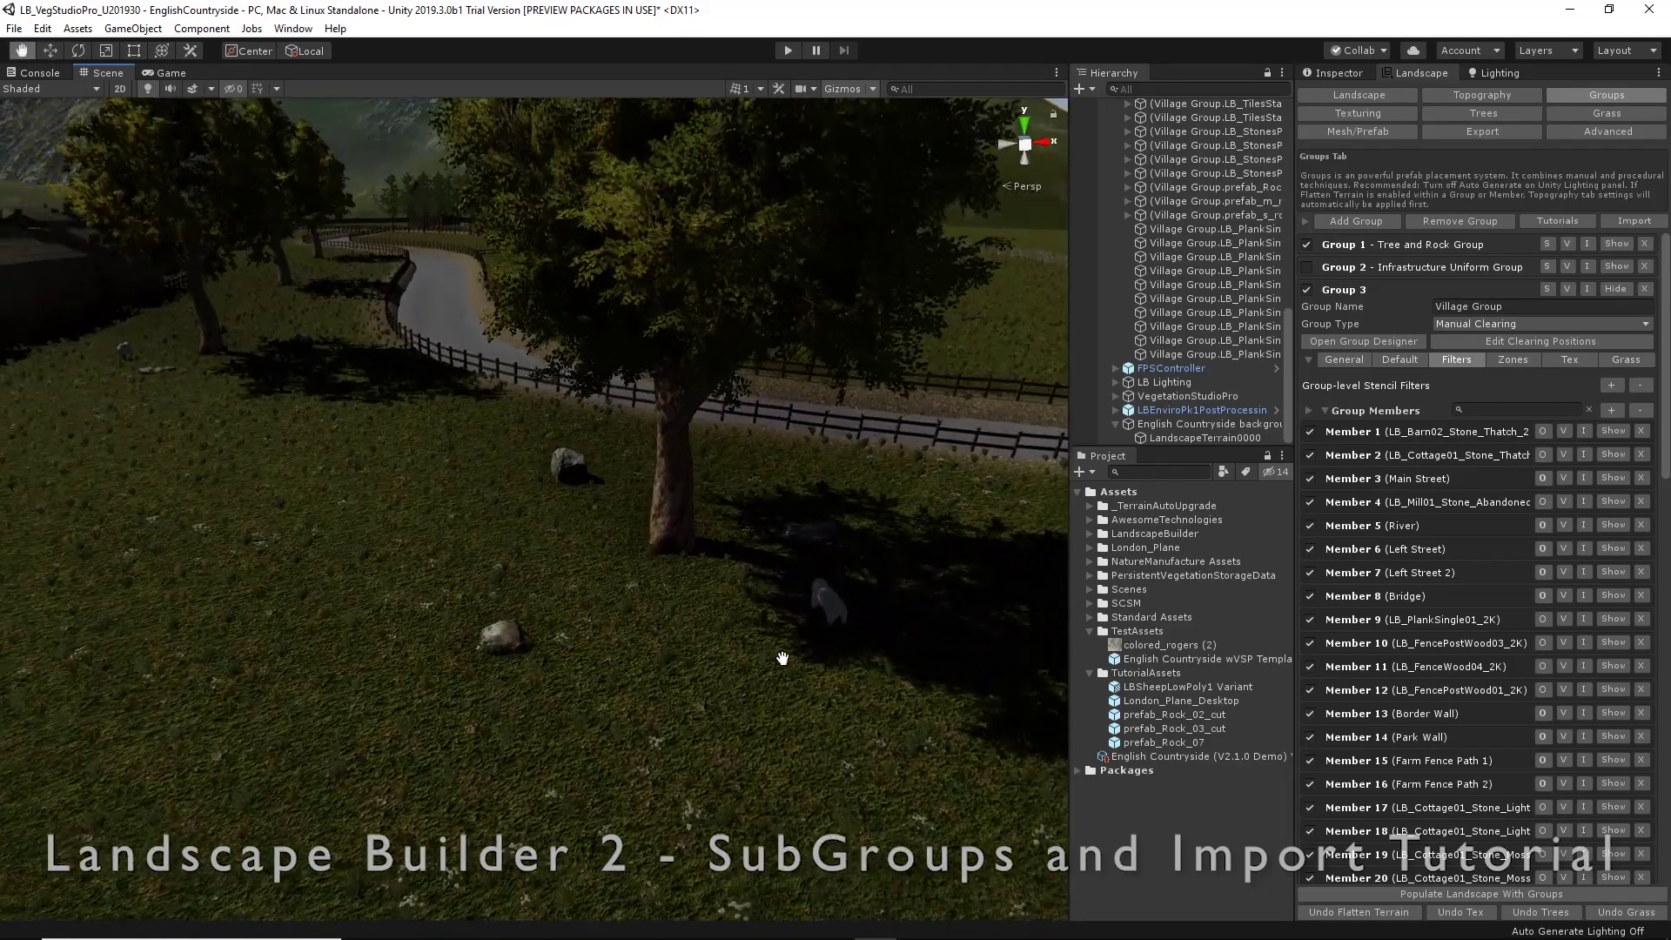
right_drag(784, 658, 609, 562)
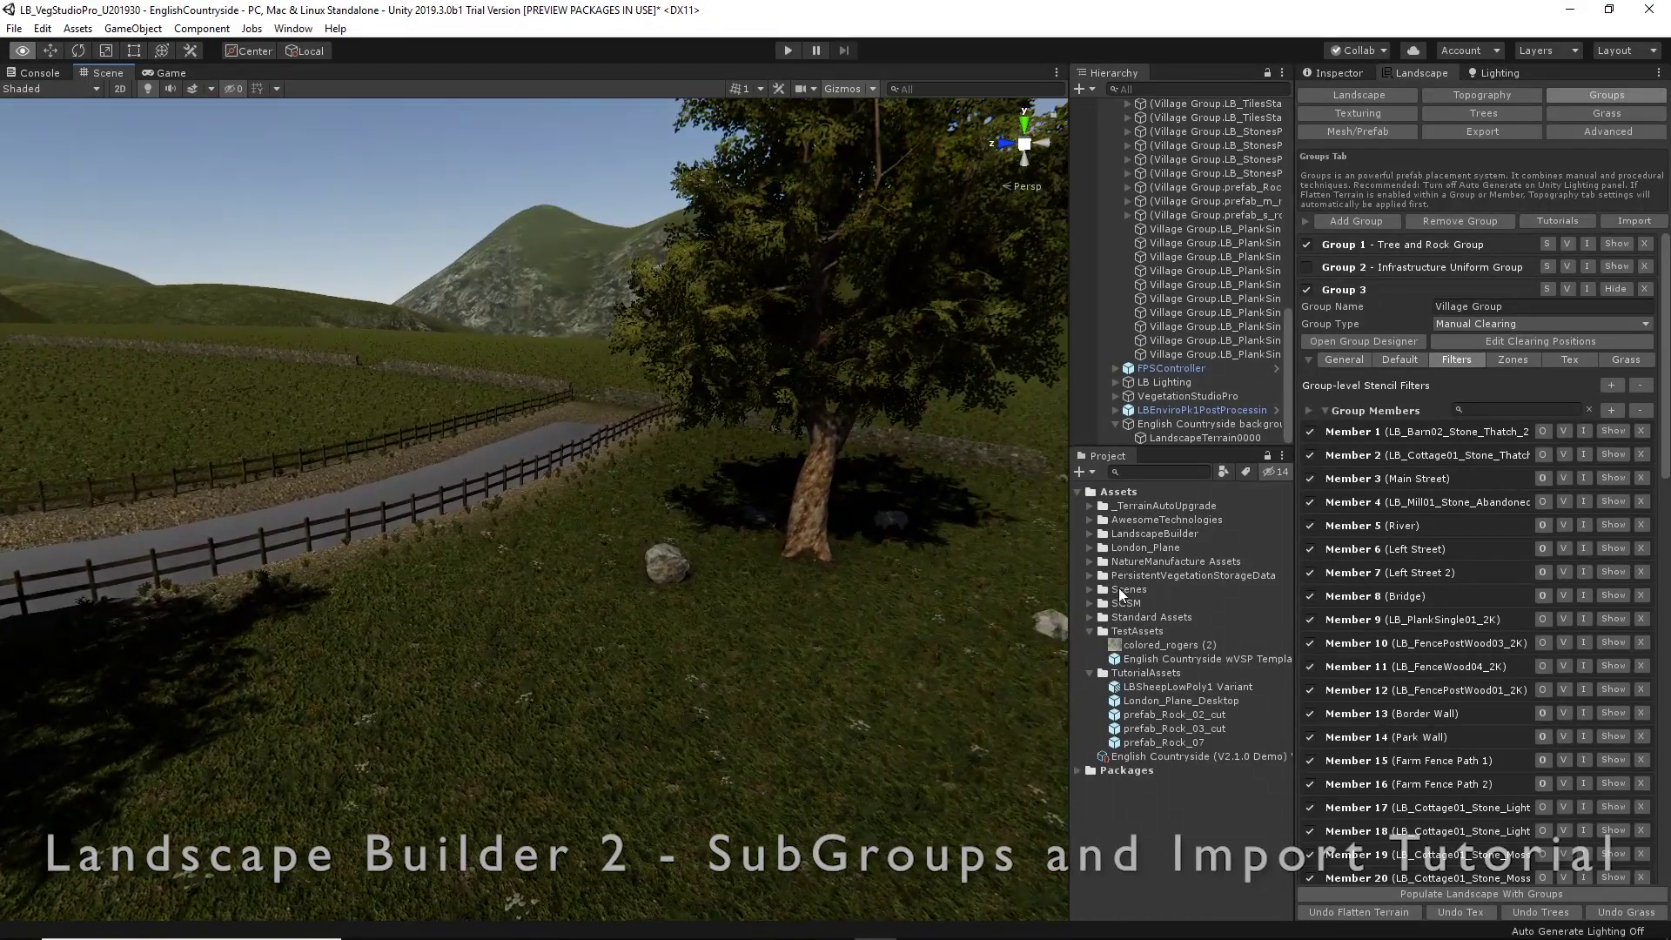
right_drag(1119, 587, 607, 586)
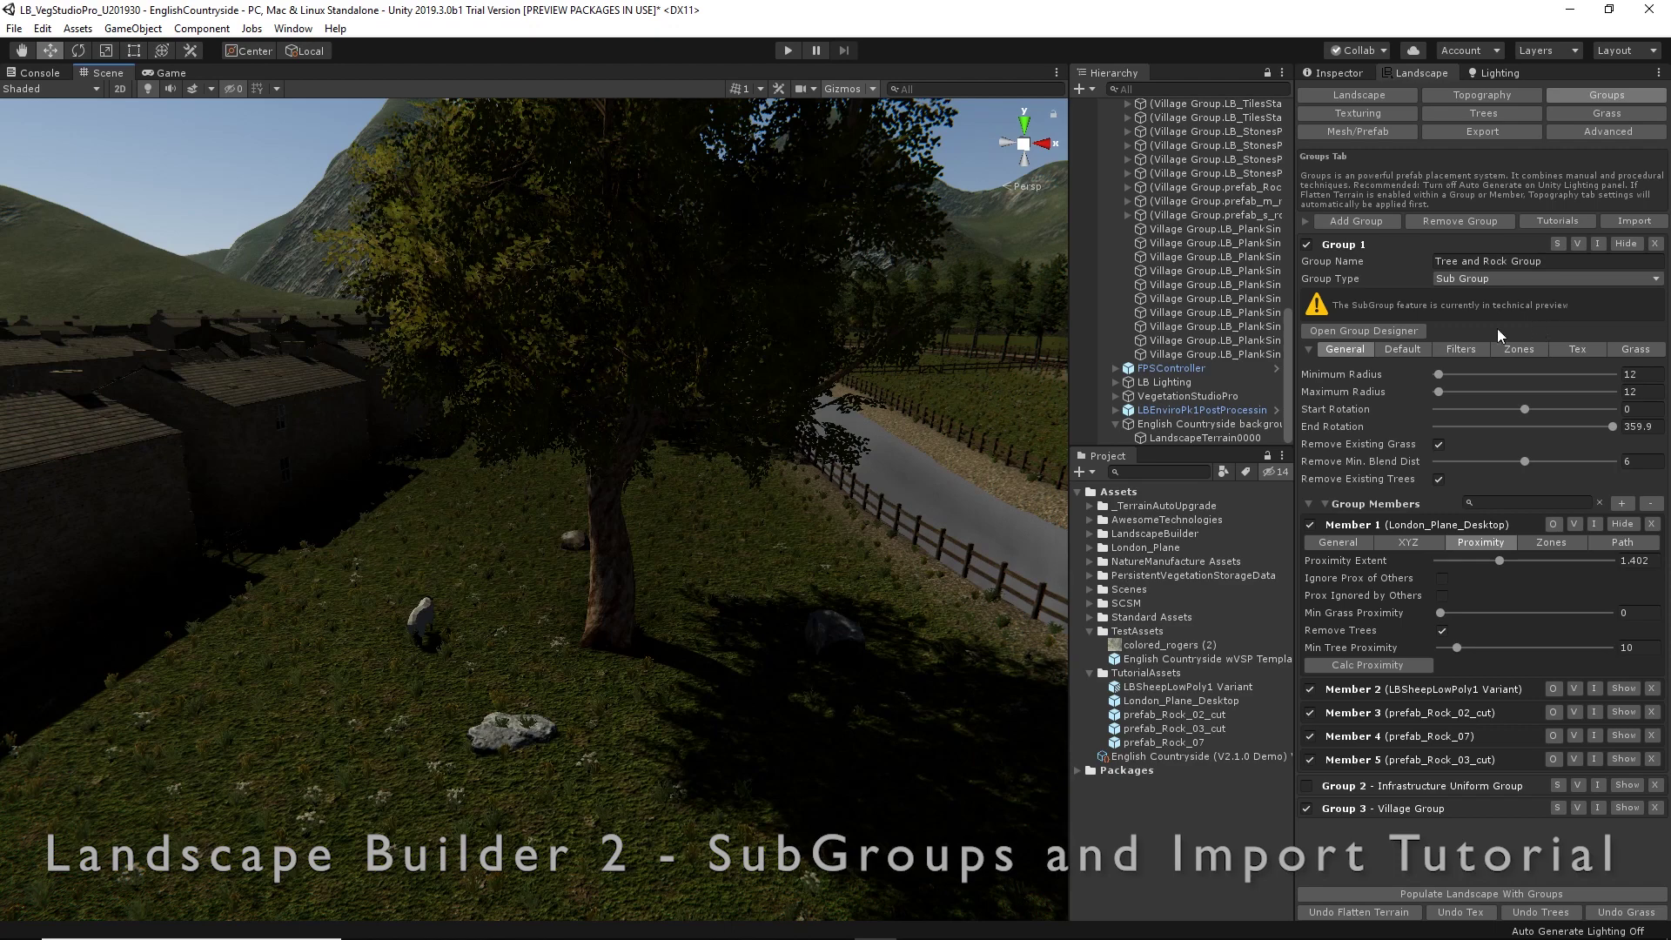
- Open the Tree and Rock Group in the Group Designer and toggle Auto Refresh
click(1375, 330)
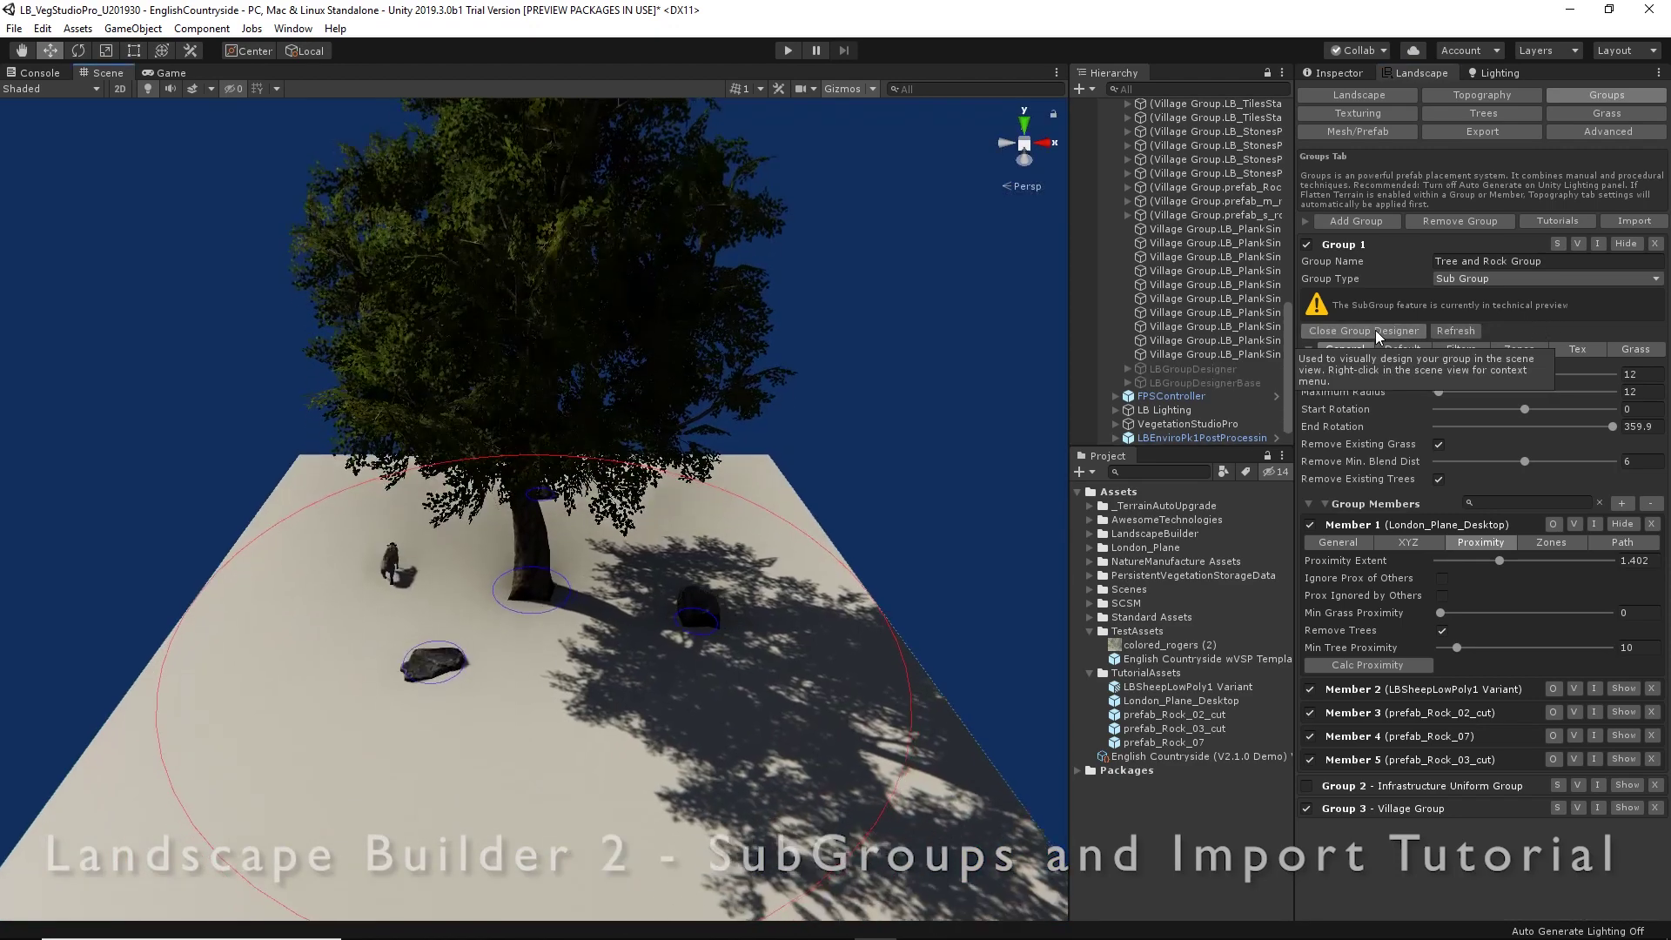
click(525, 564)
right_click(526, 559)
click(583, 626)
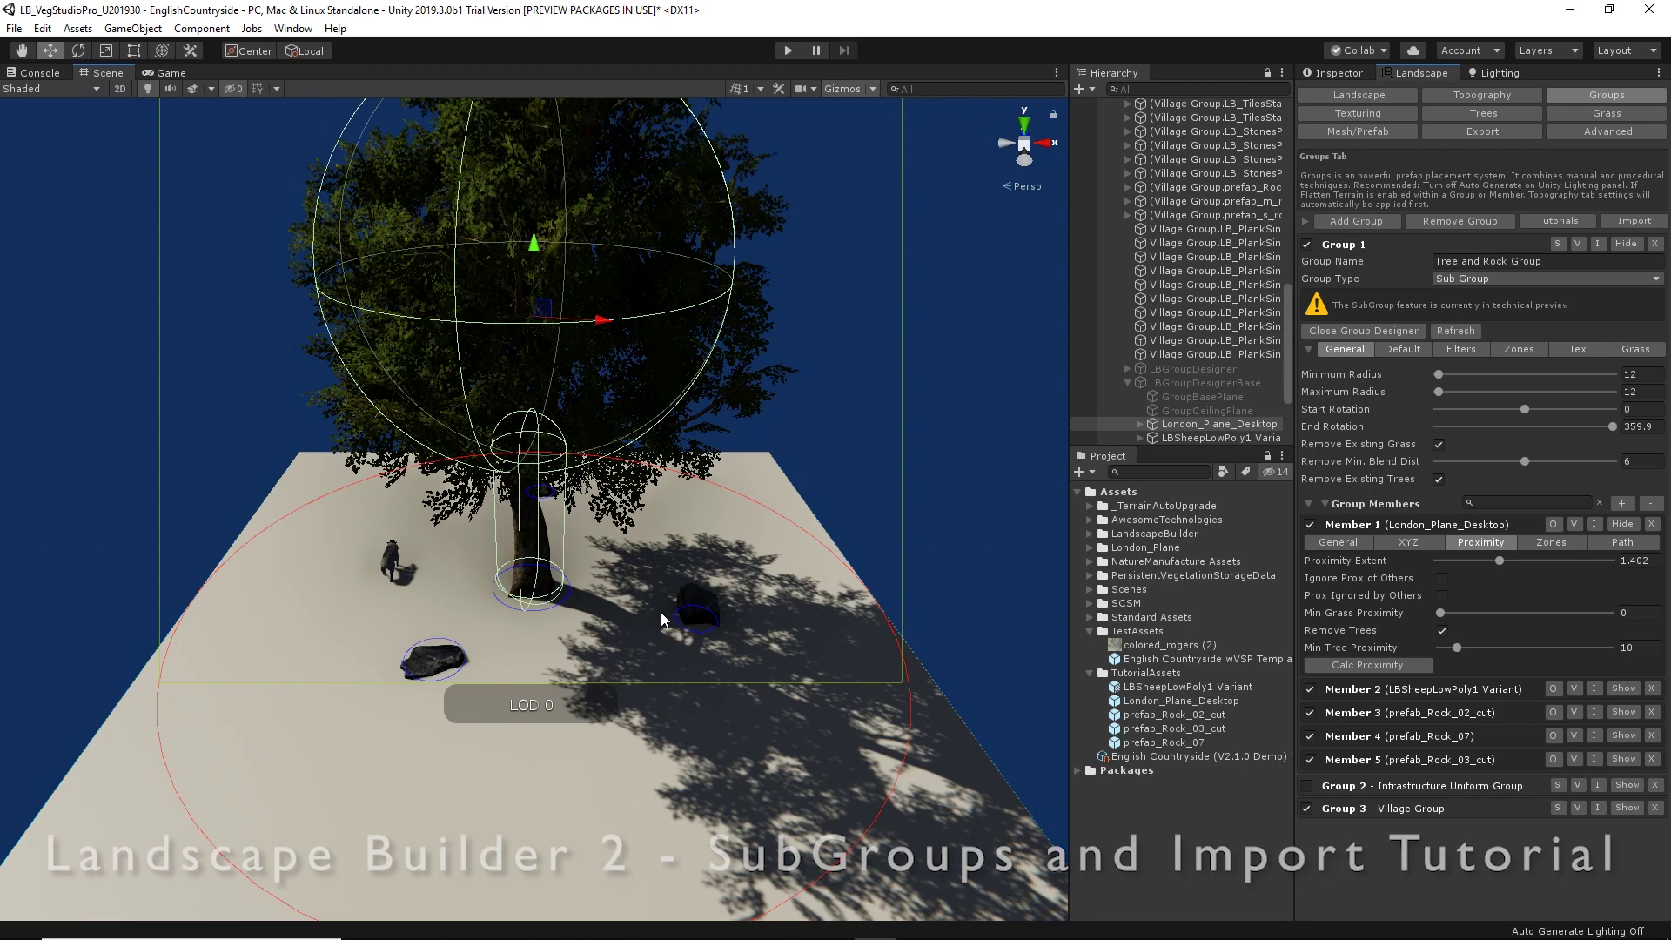
- Stop placing the tree at the group centre and refresh the designer preview
right_click(527, 528)
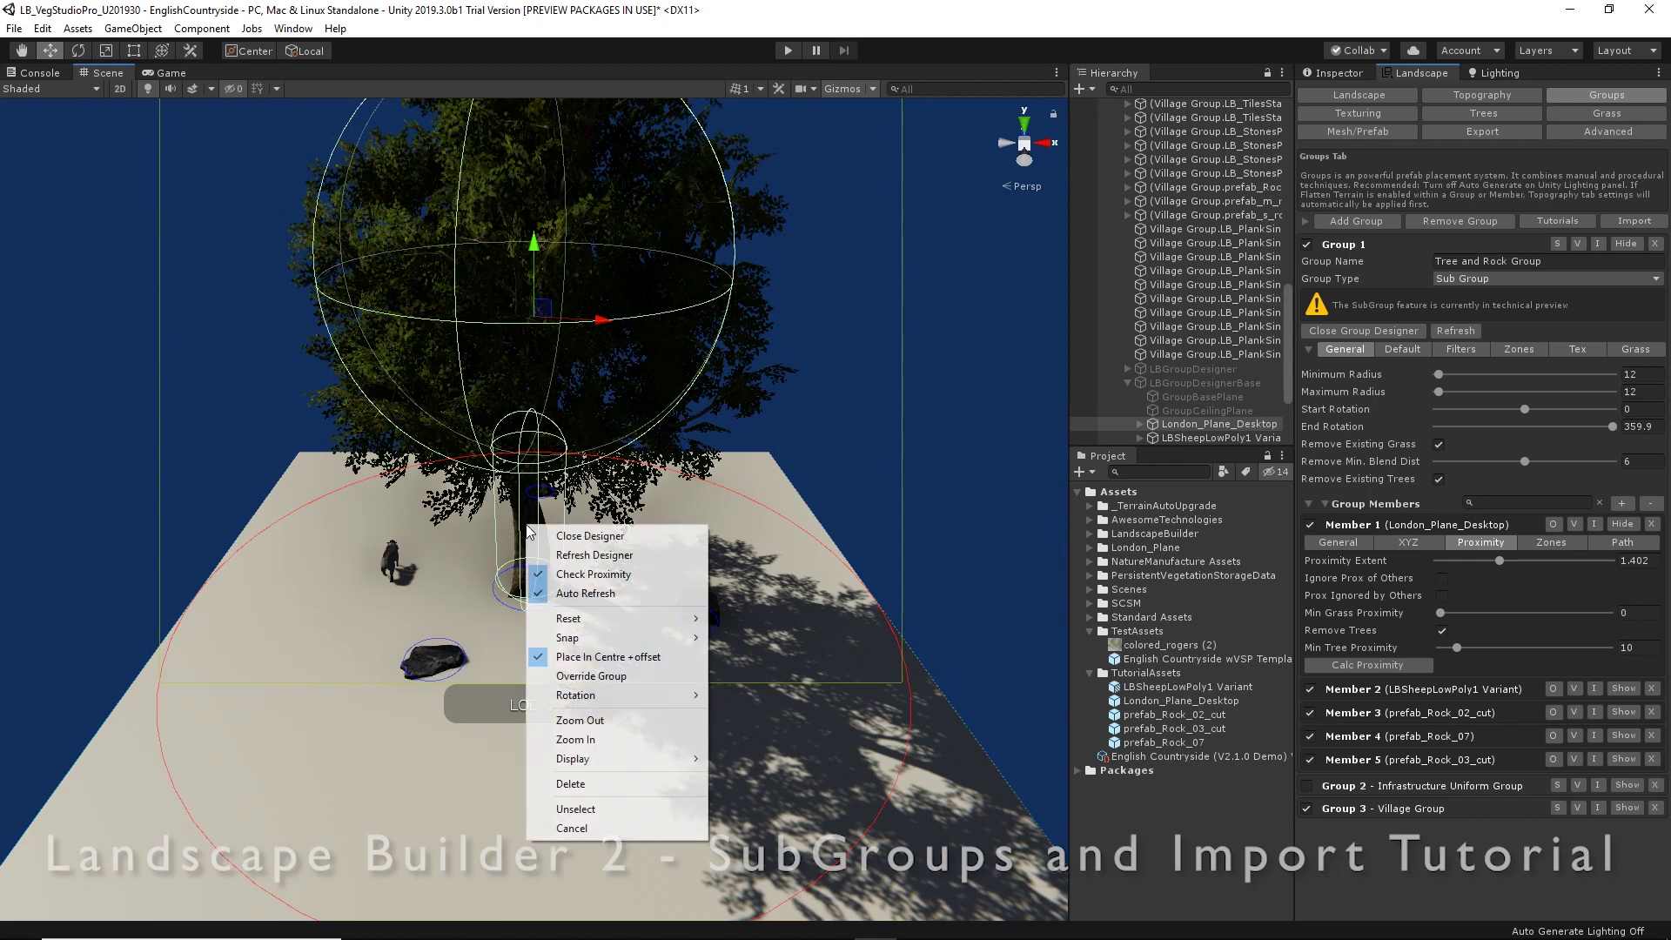
click(612, 659)
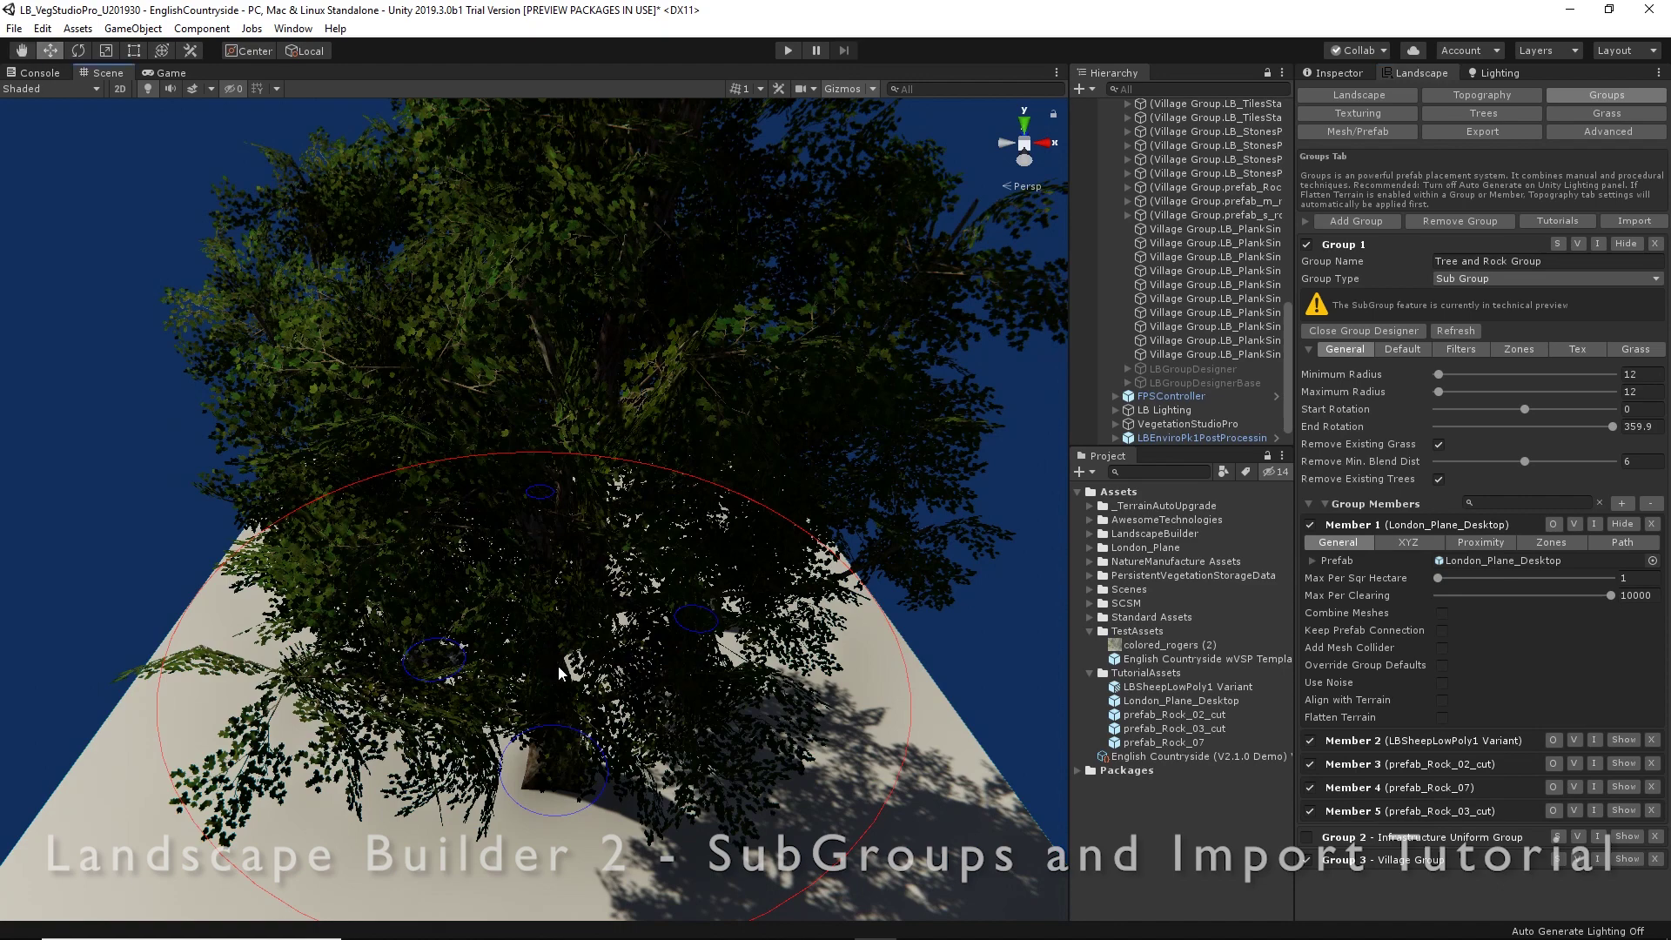
click(558, 351)
right_click(558, 351)
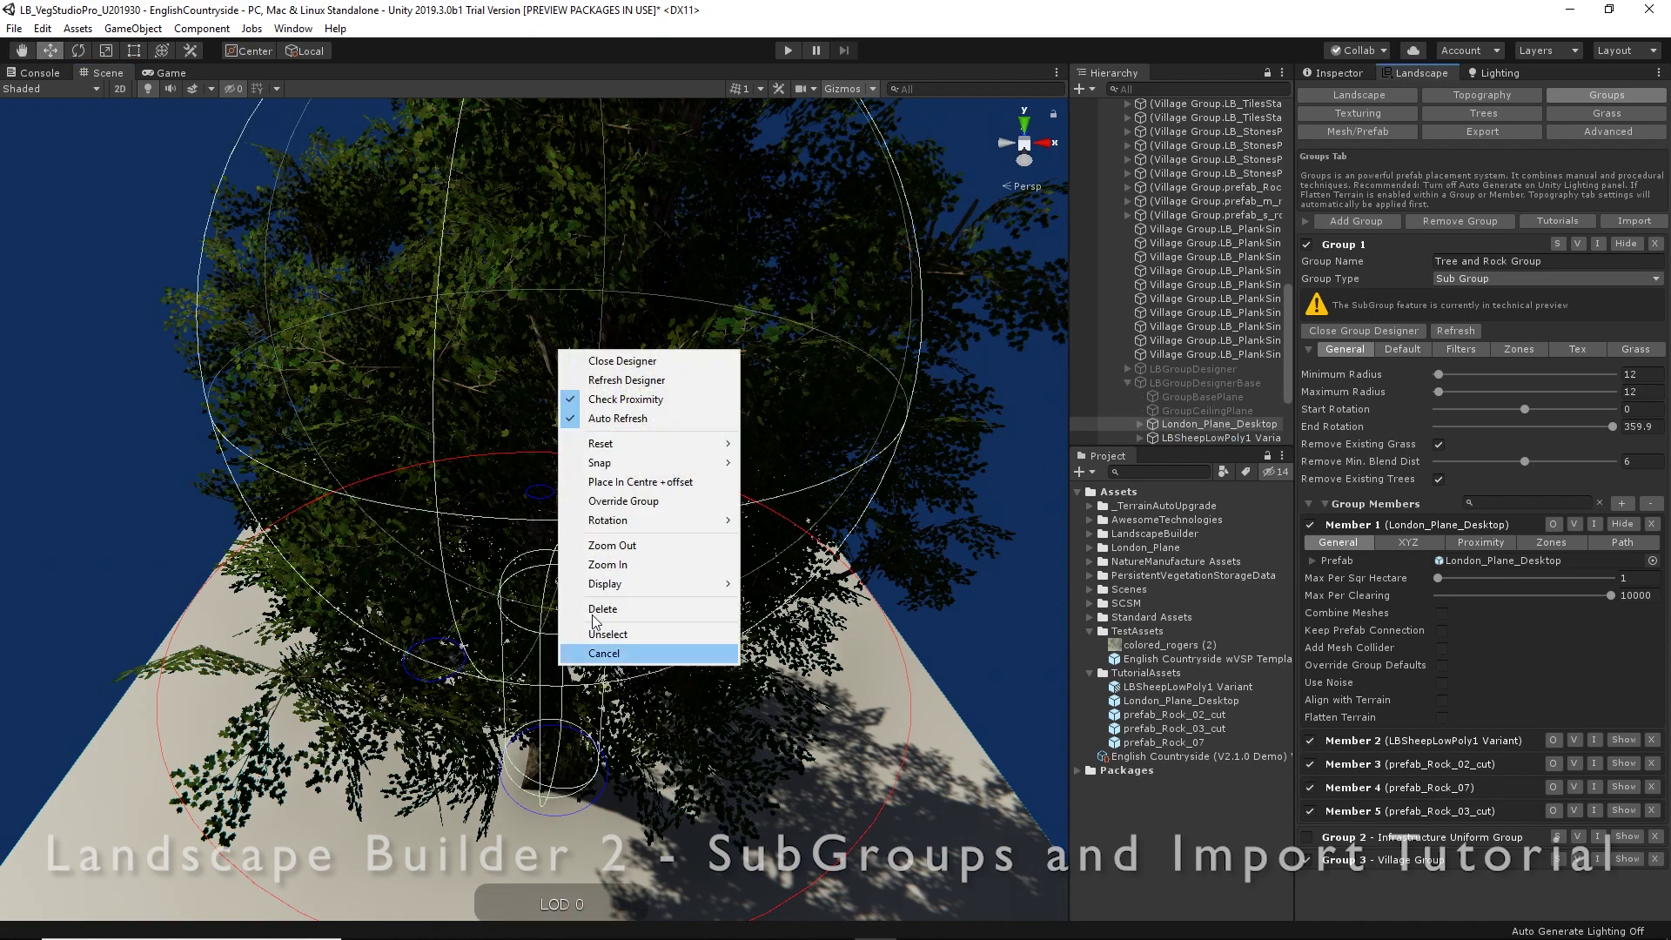
click(633, 380)
click(680, 541)
right_click(680, 540)
click(740, 567)
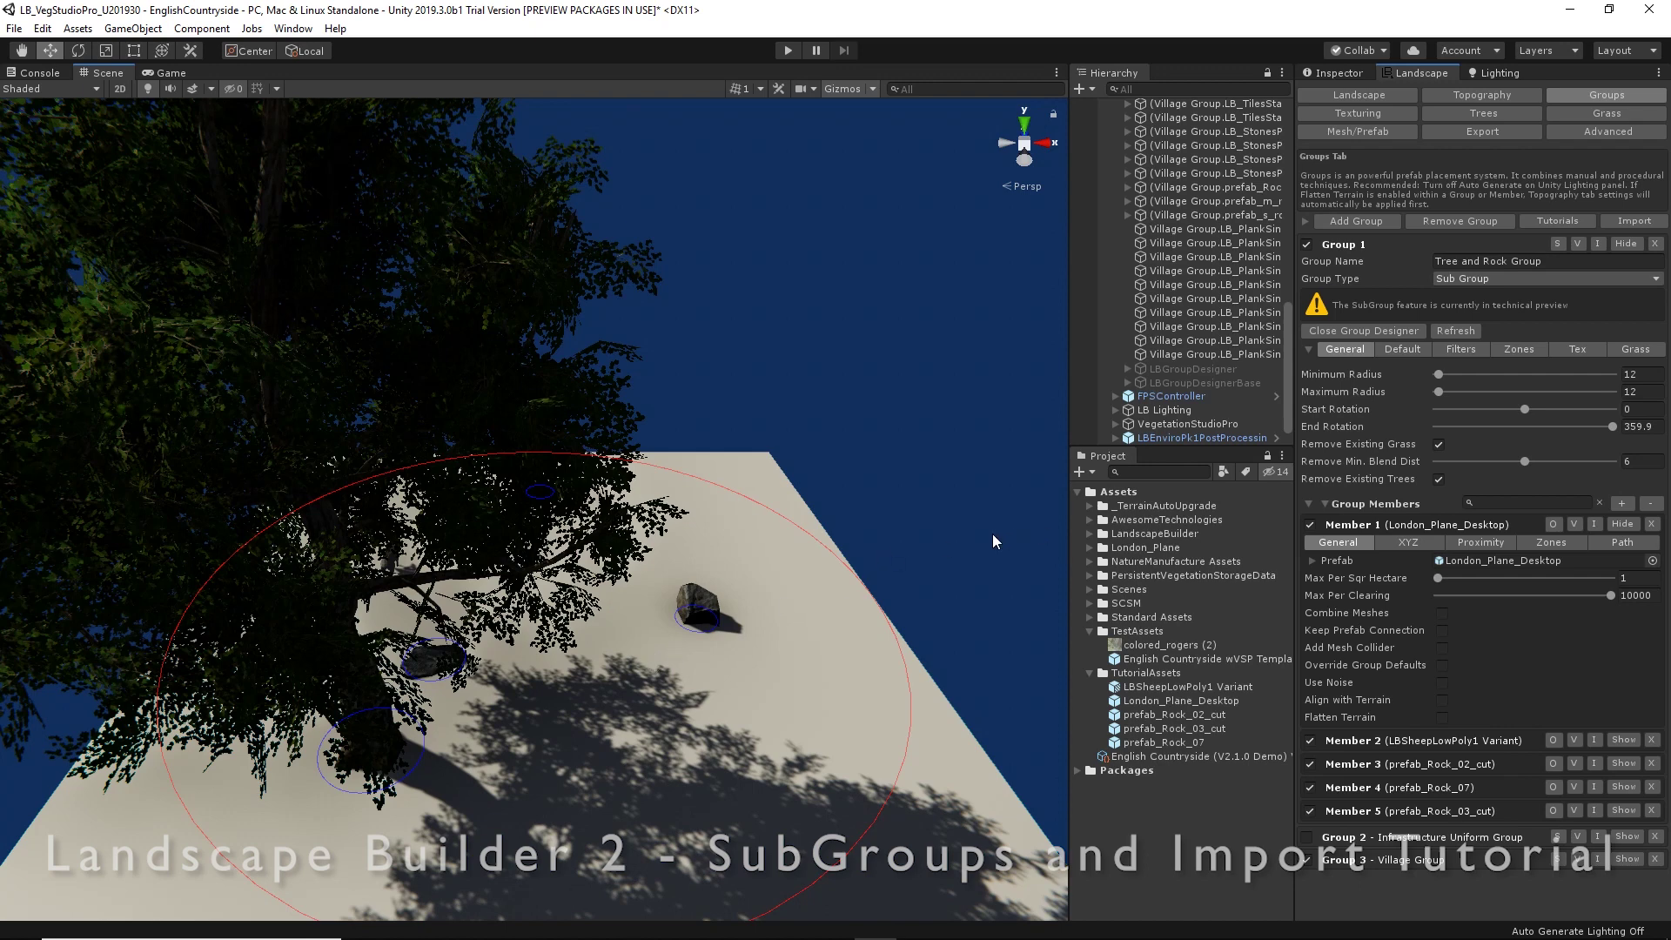
- Add a circle zone to the group and scale it to radius 4.2
click(1514, 353)
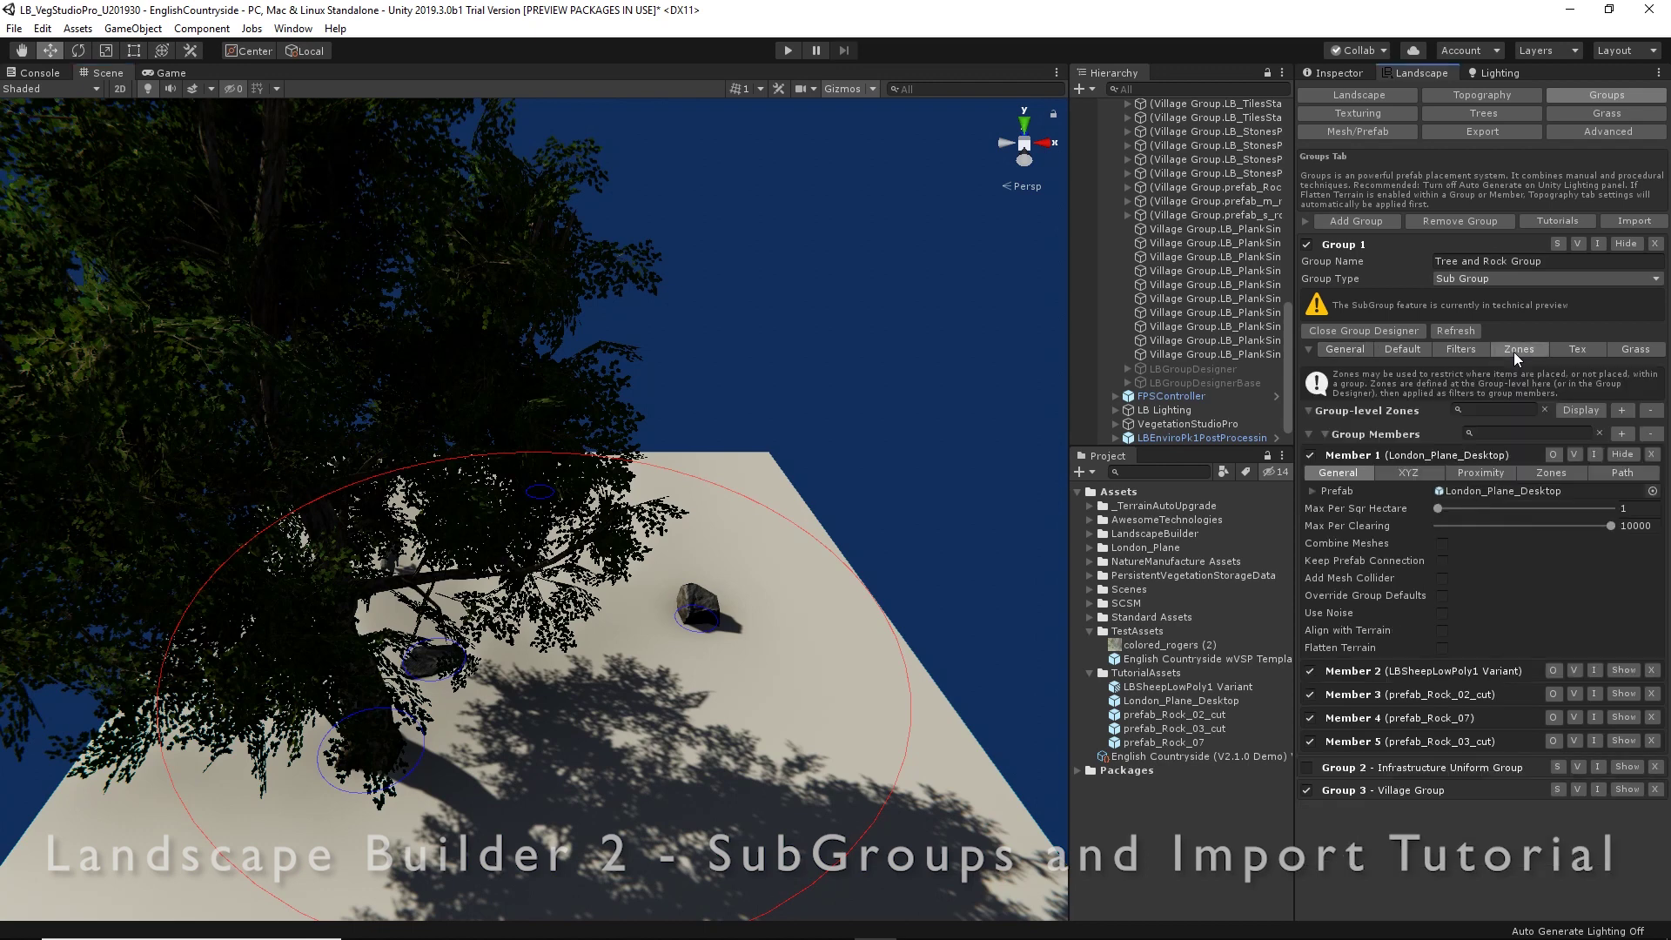
click(1623, 410)
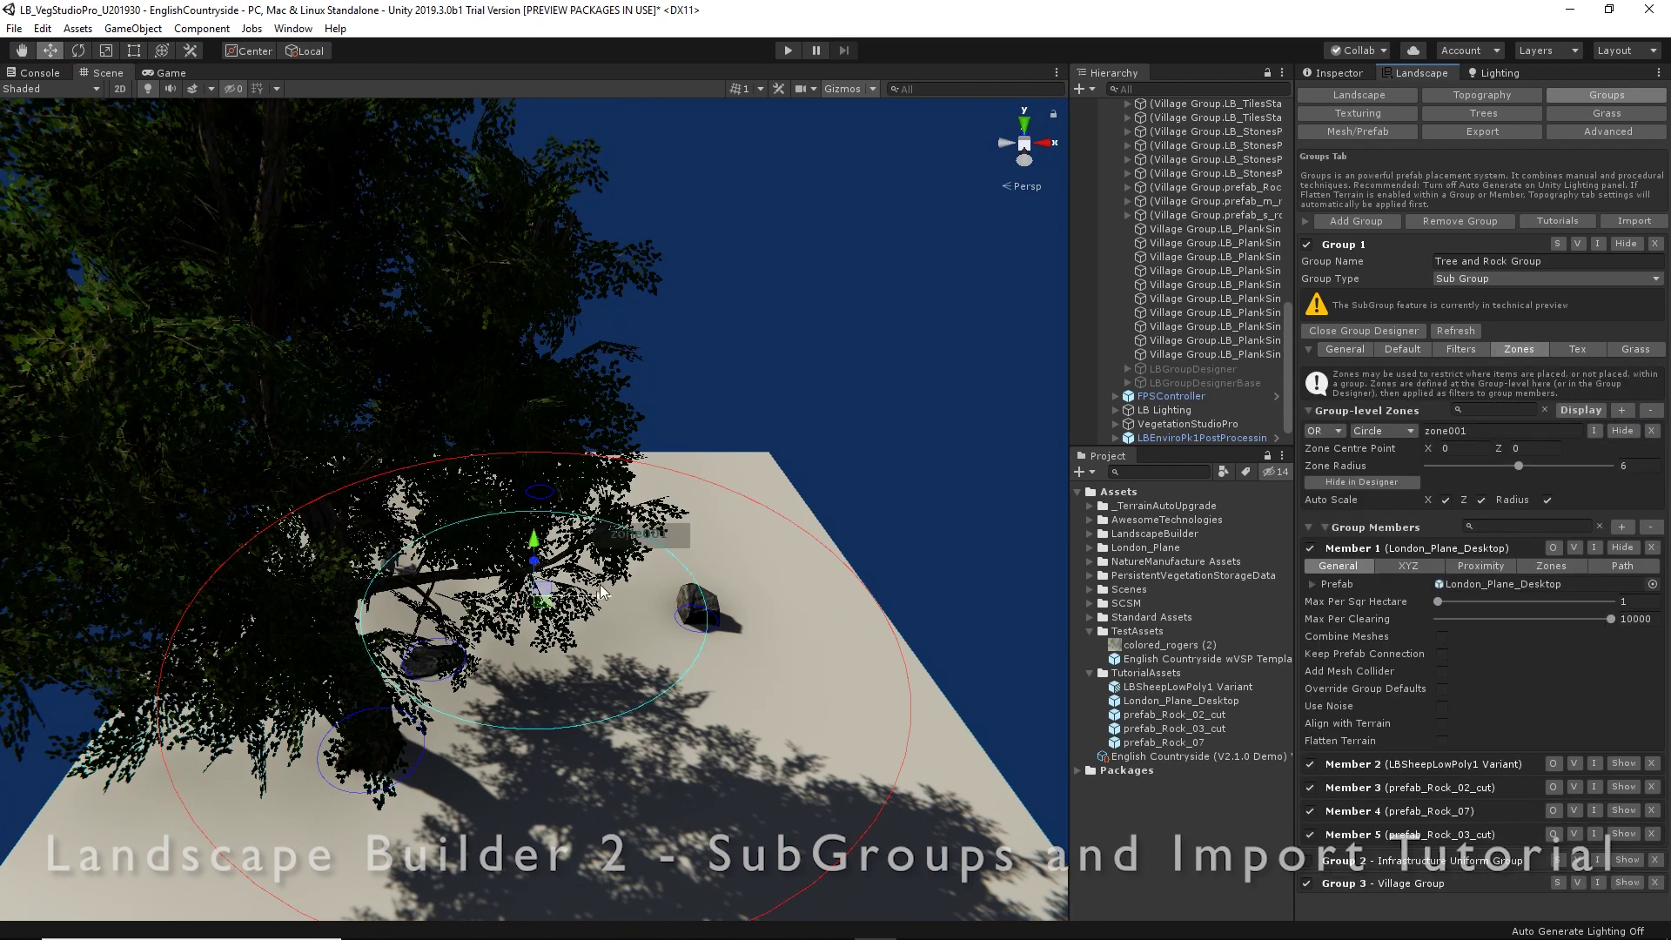
click(108, 55)
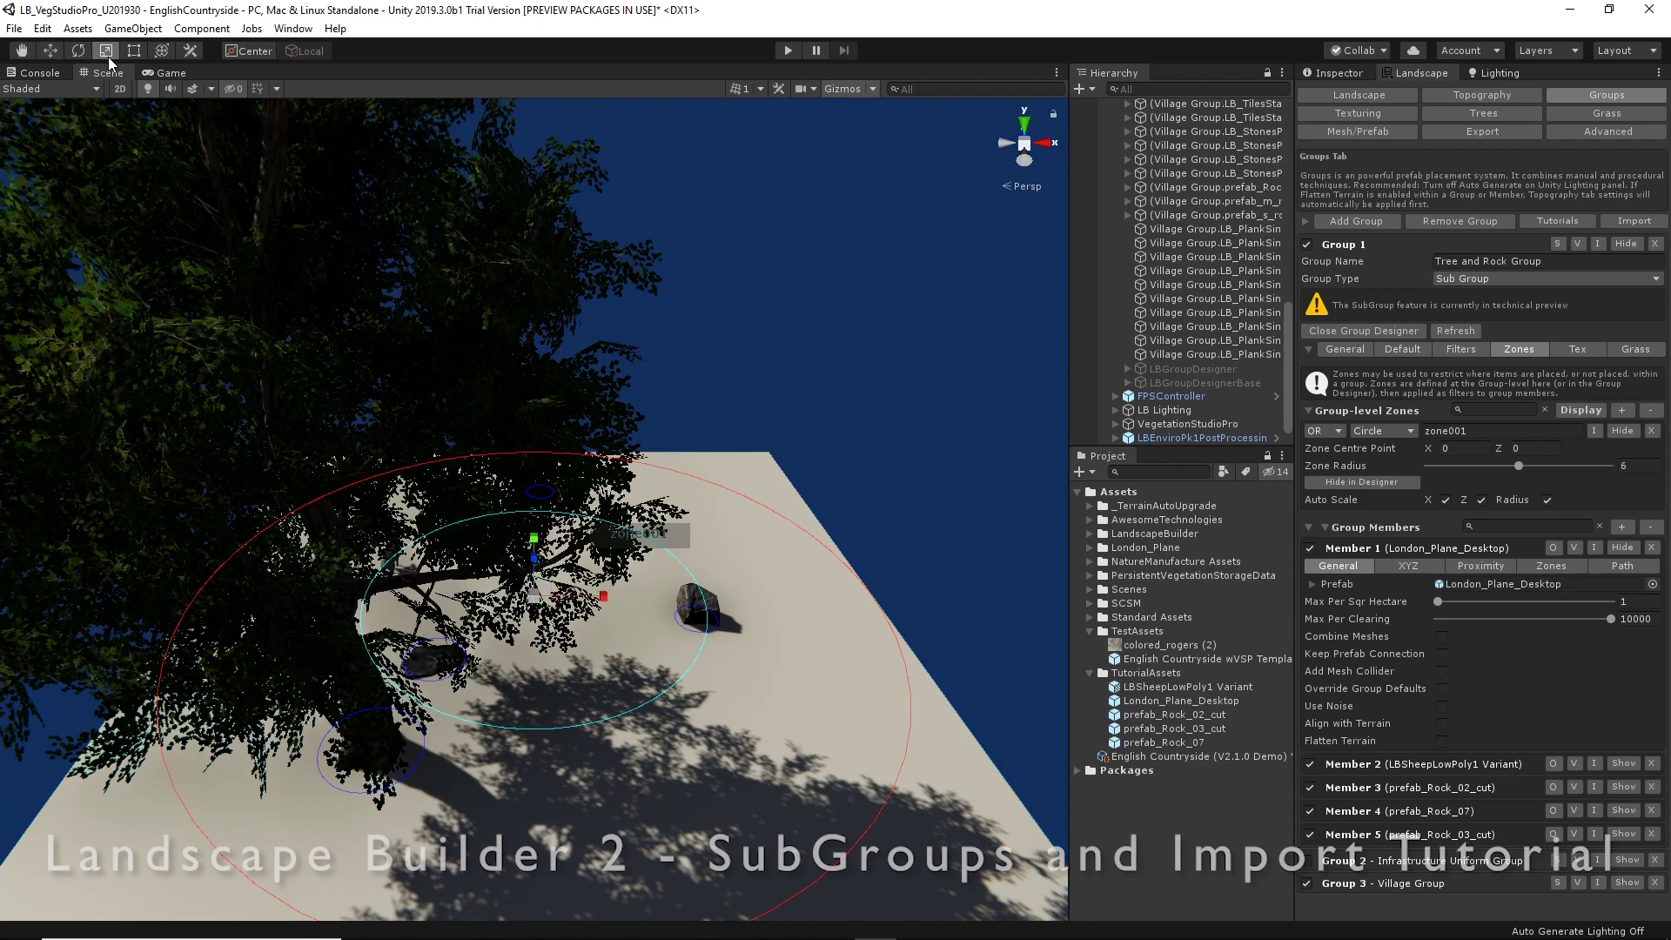
drag(605, 596, 589, 613)
key(w)
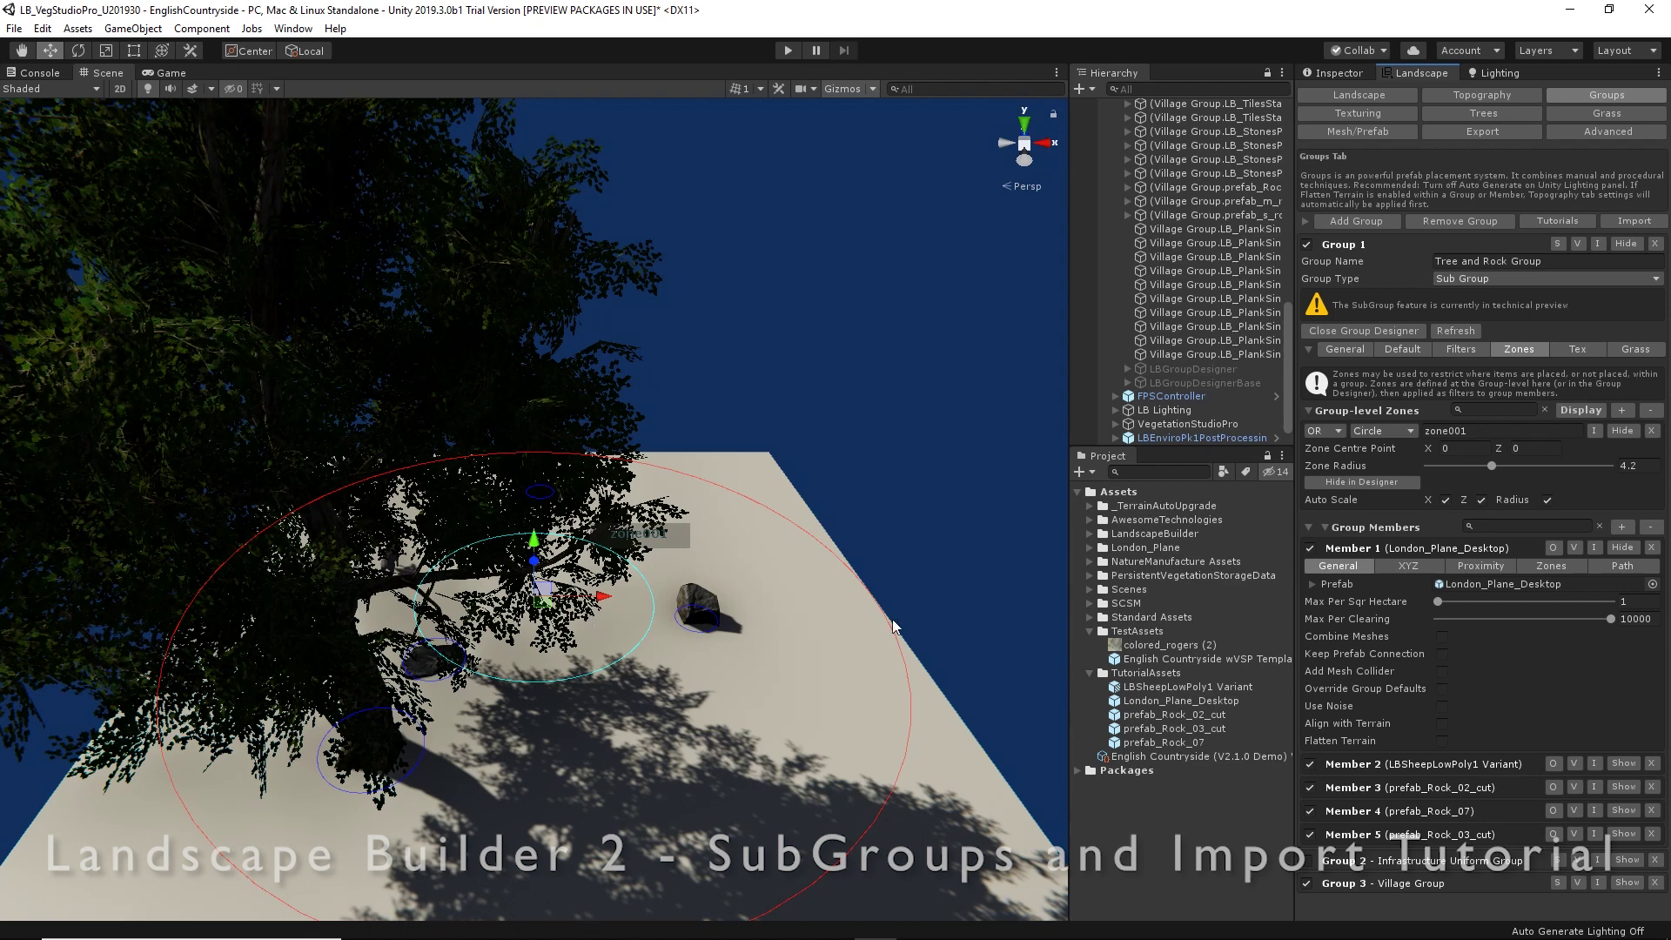
- Restrict the London plane tree member to zone001 and refresh the designer several times
click(1553, 565)
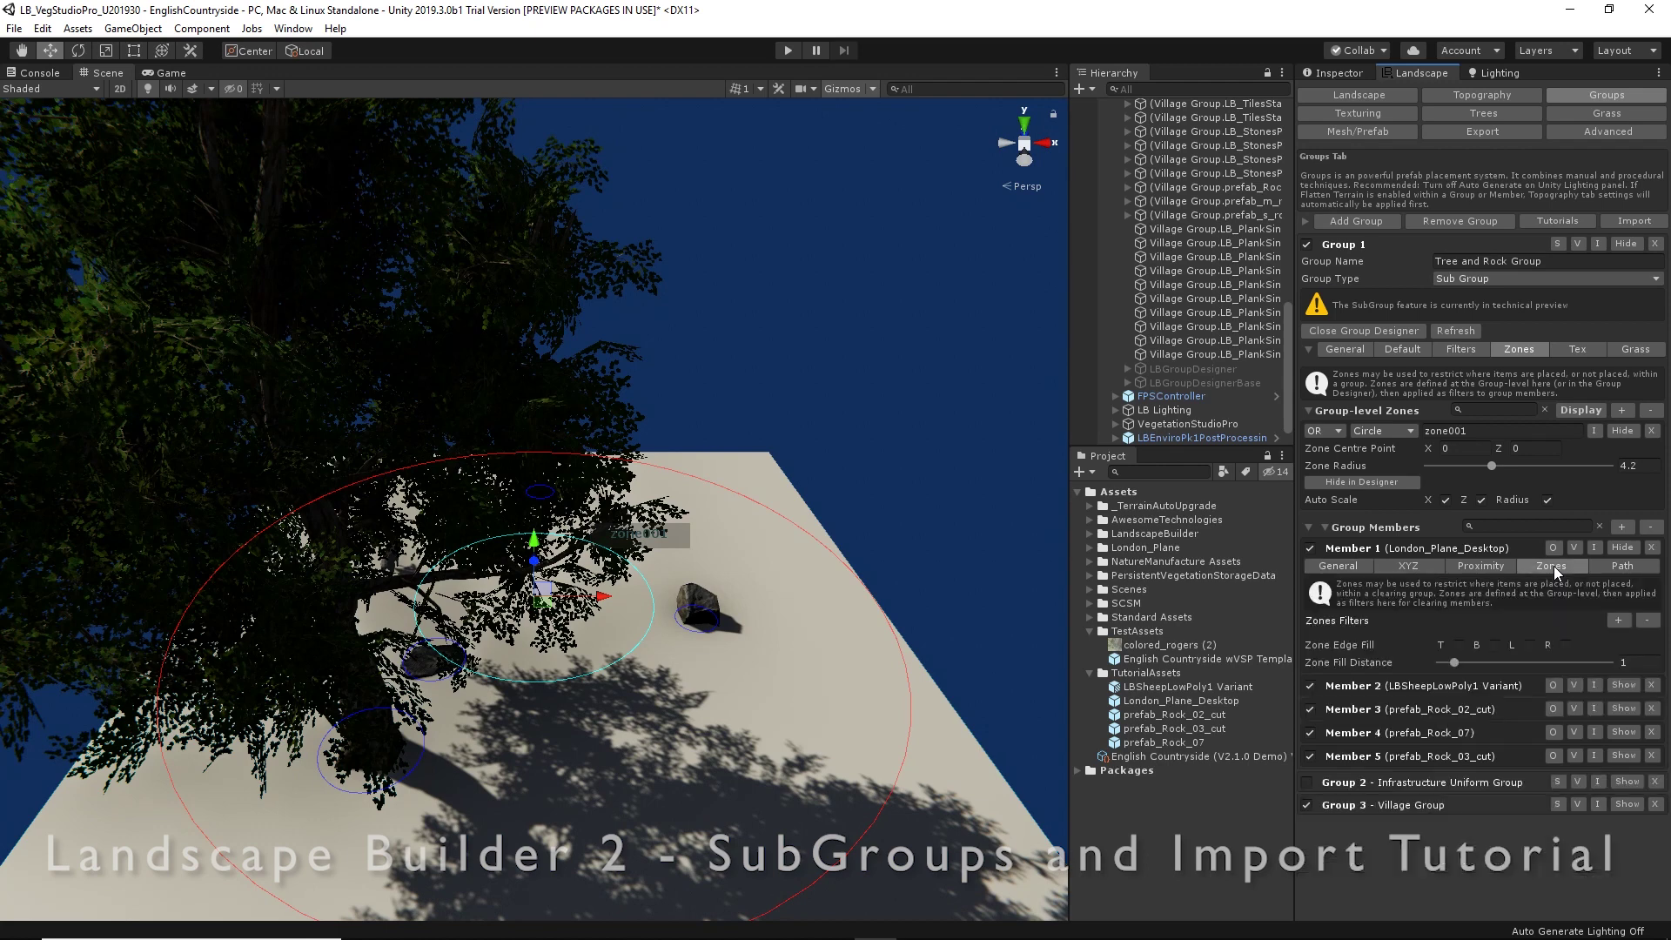
click(1618, 620)
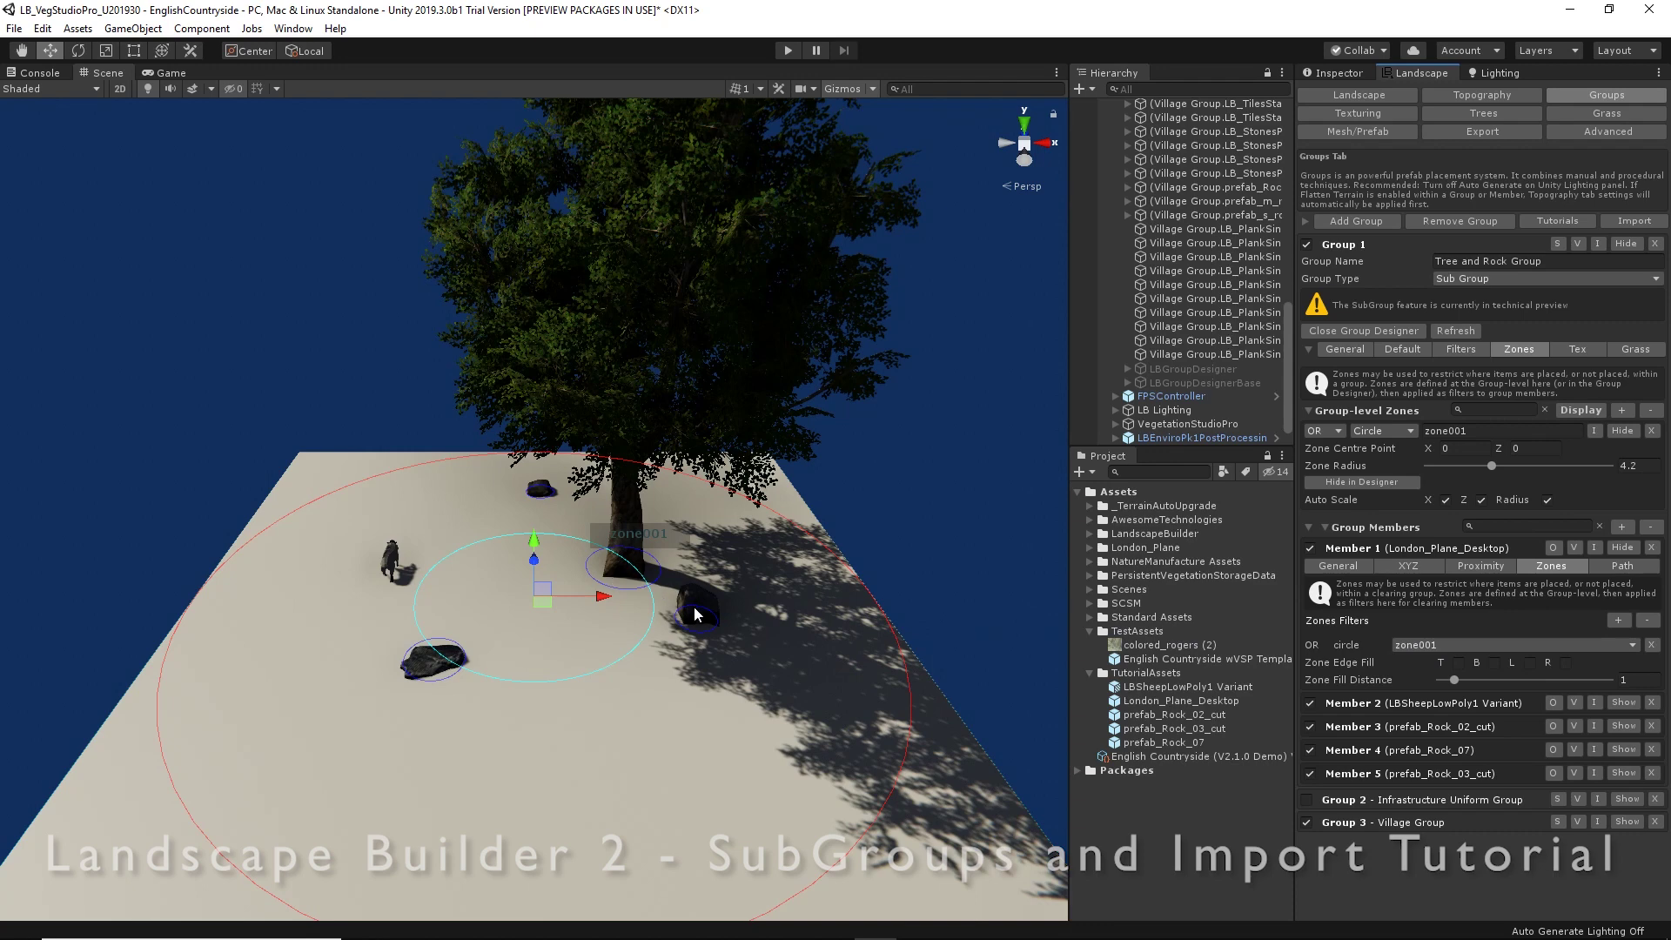
right_click(612, 601)
click(657, 612)
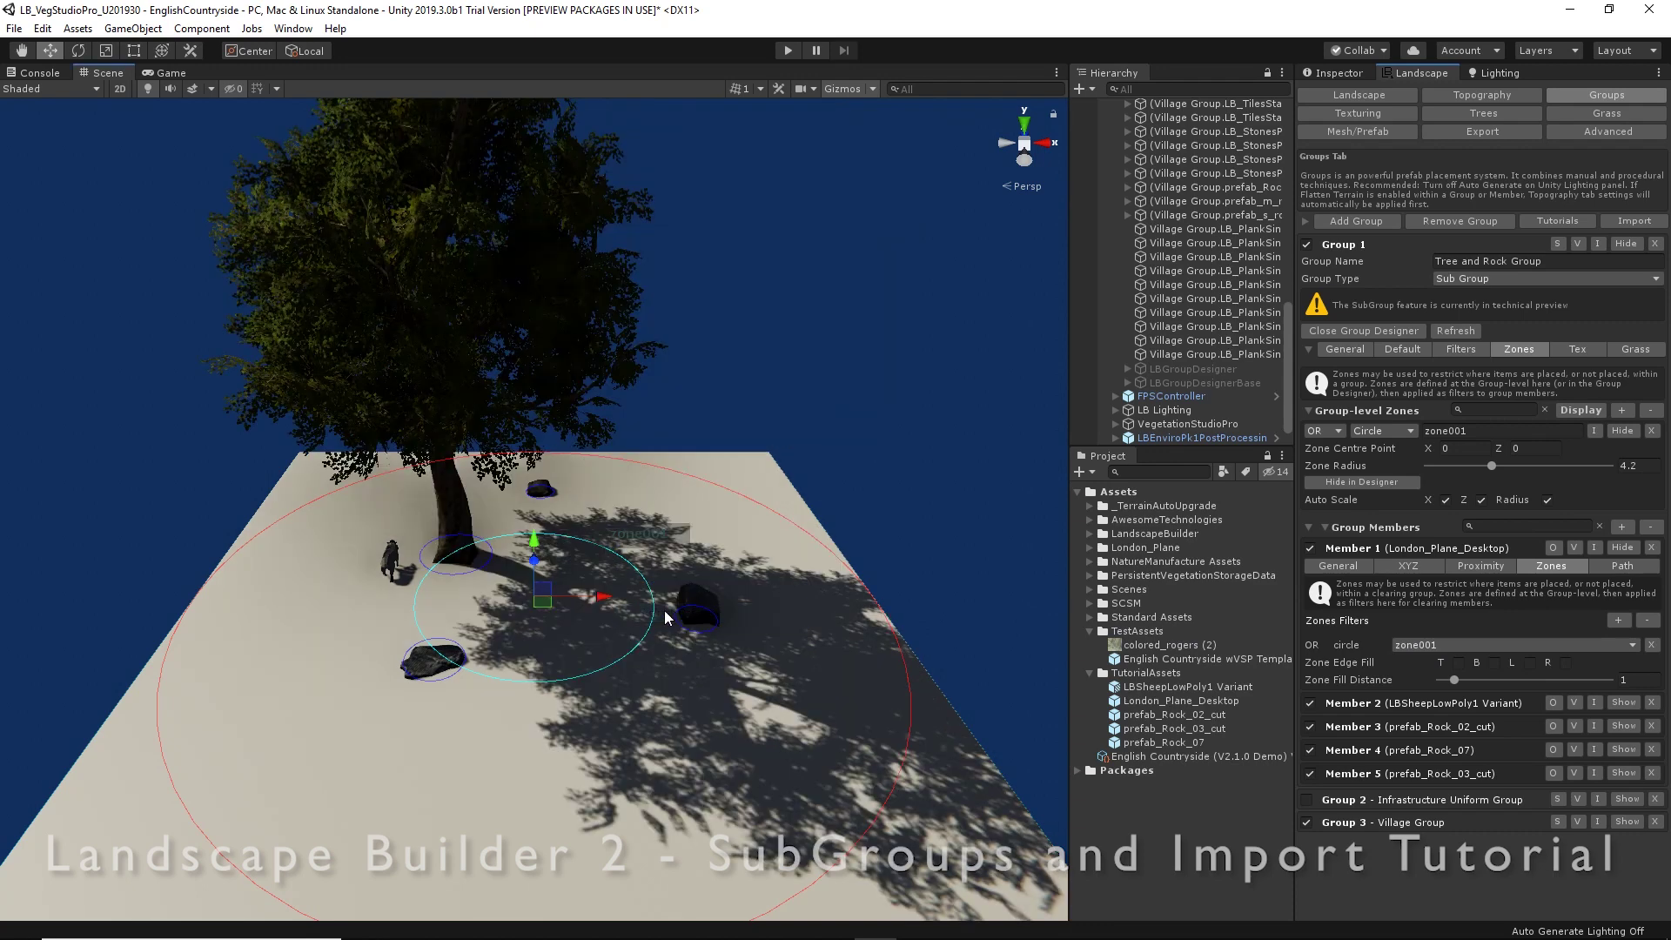
right_click(621, 608)
click(662, 620)
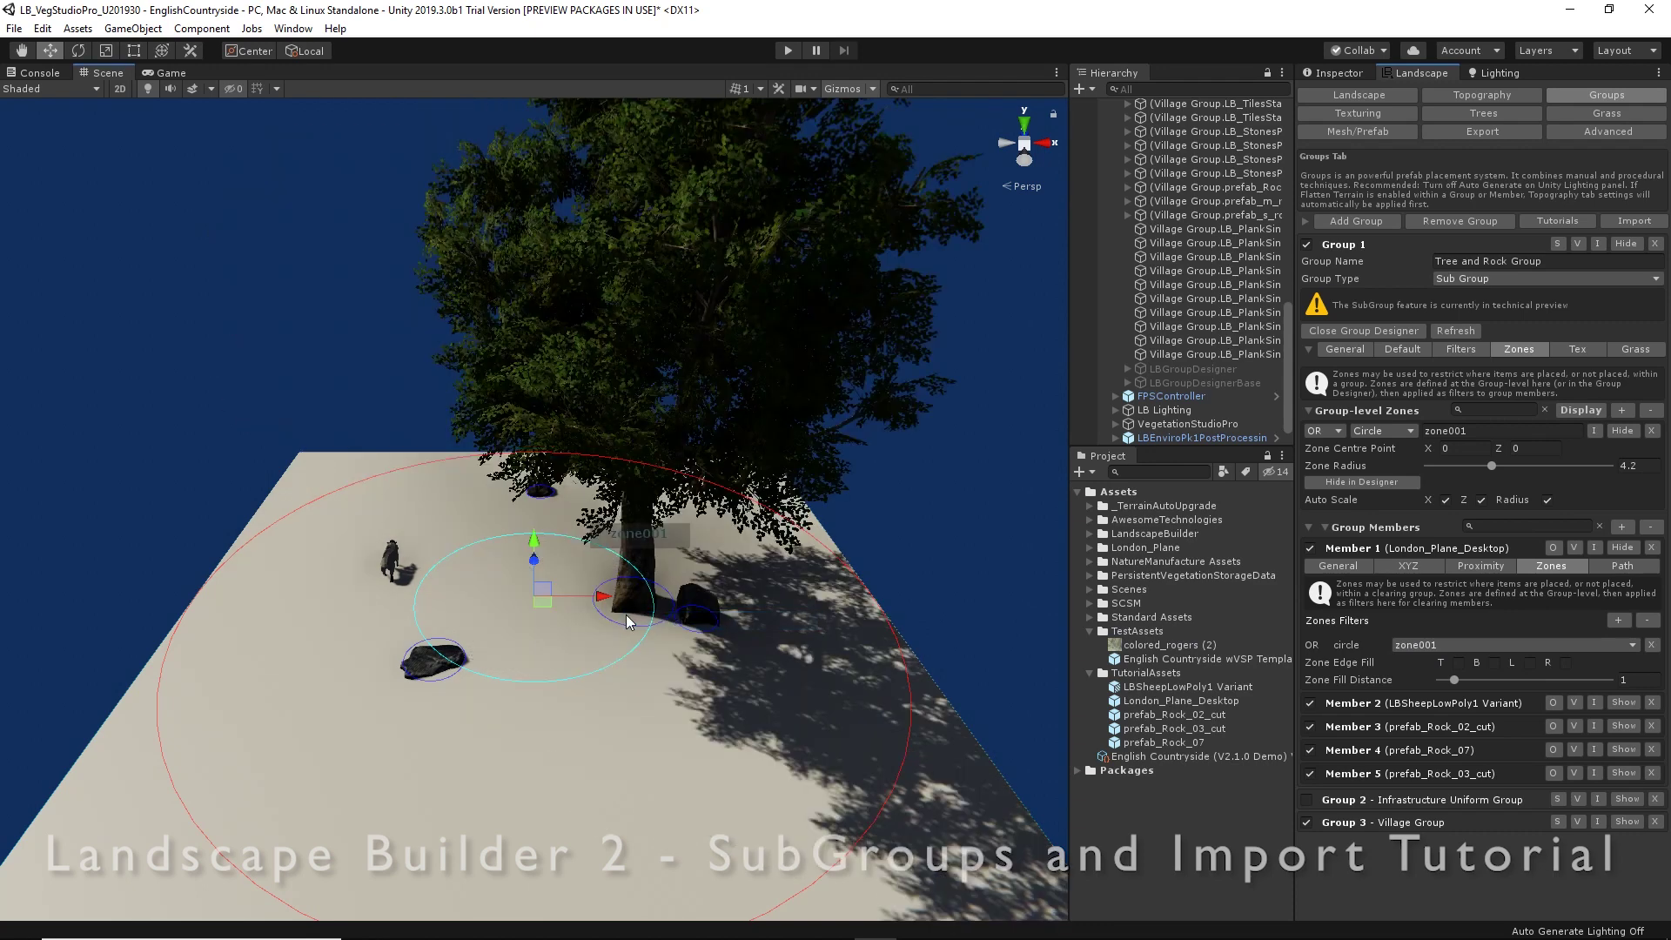
right_click(627, 615)
click(657, 627)
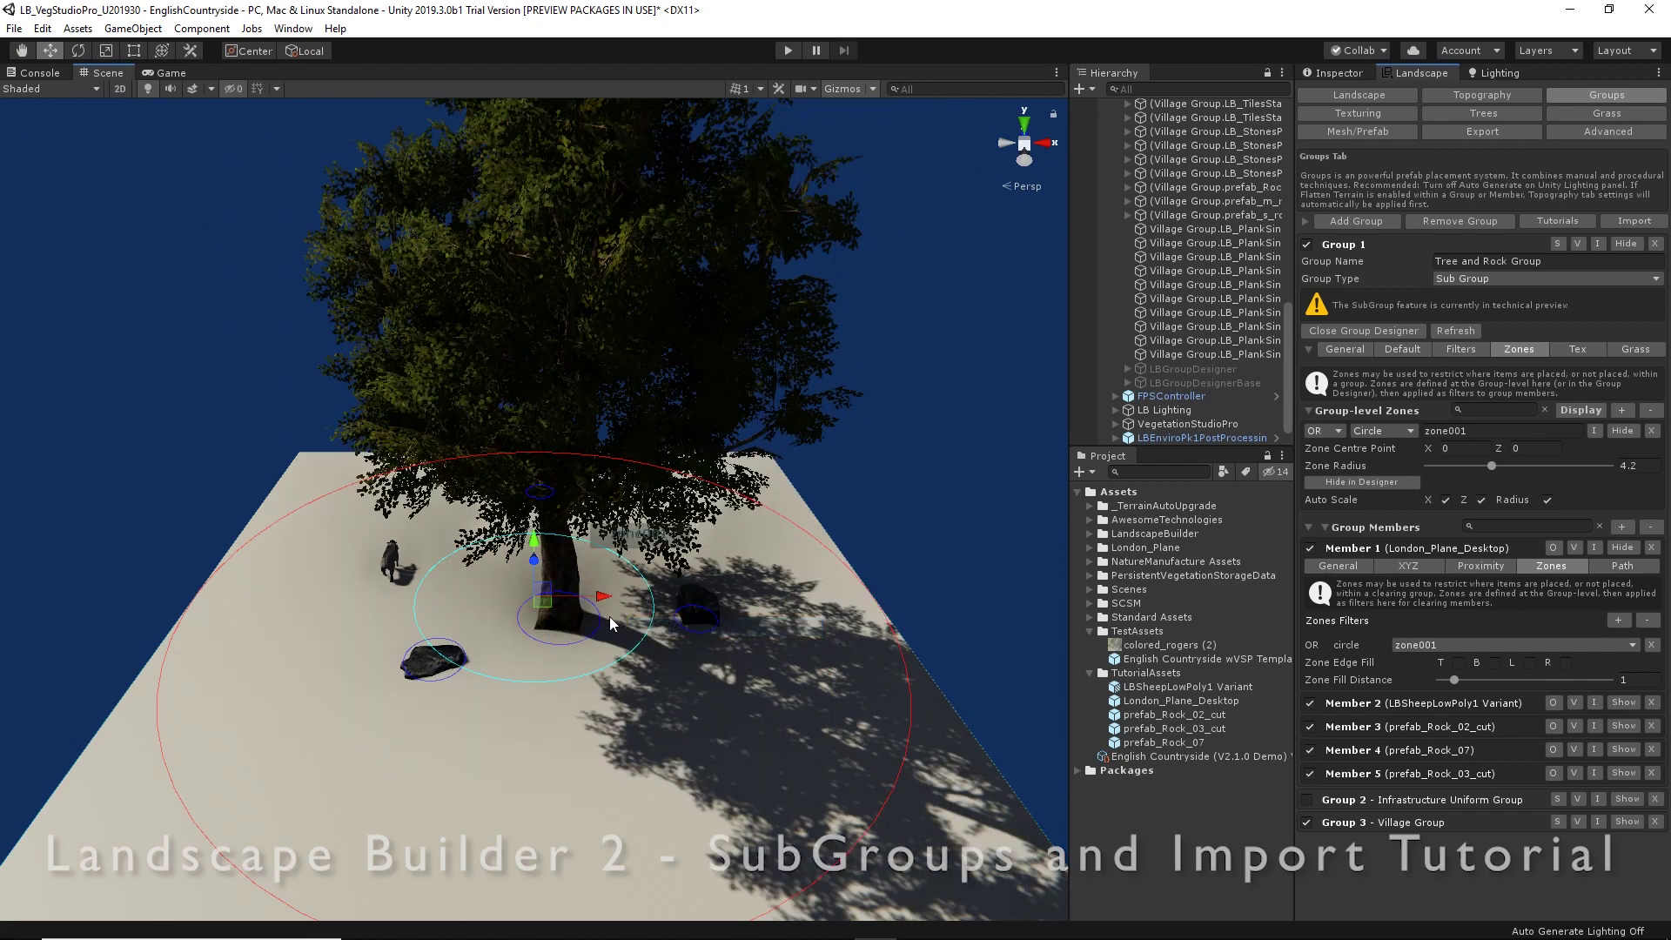
right_click(614, 603)
click(663, 619)
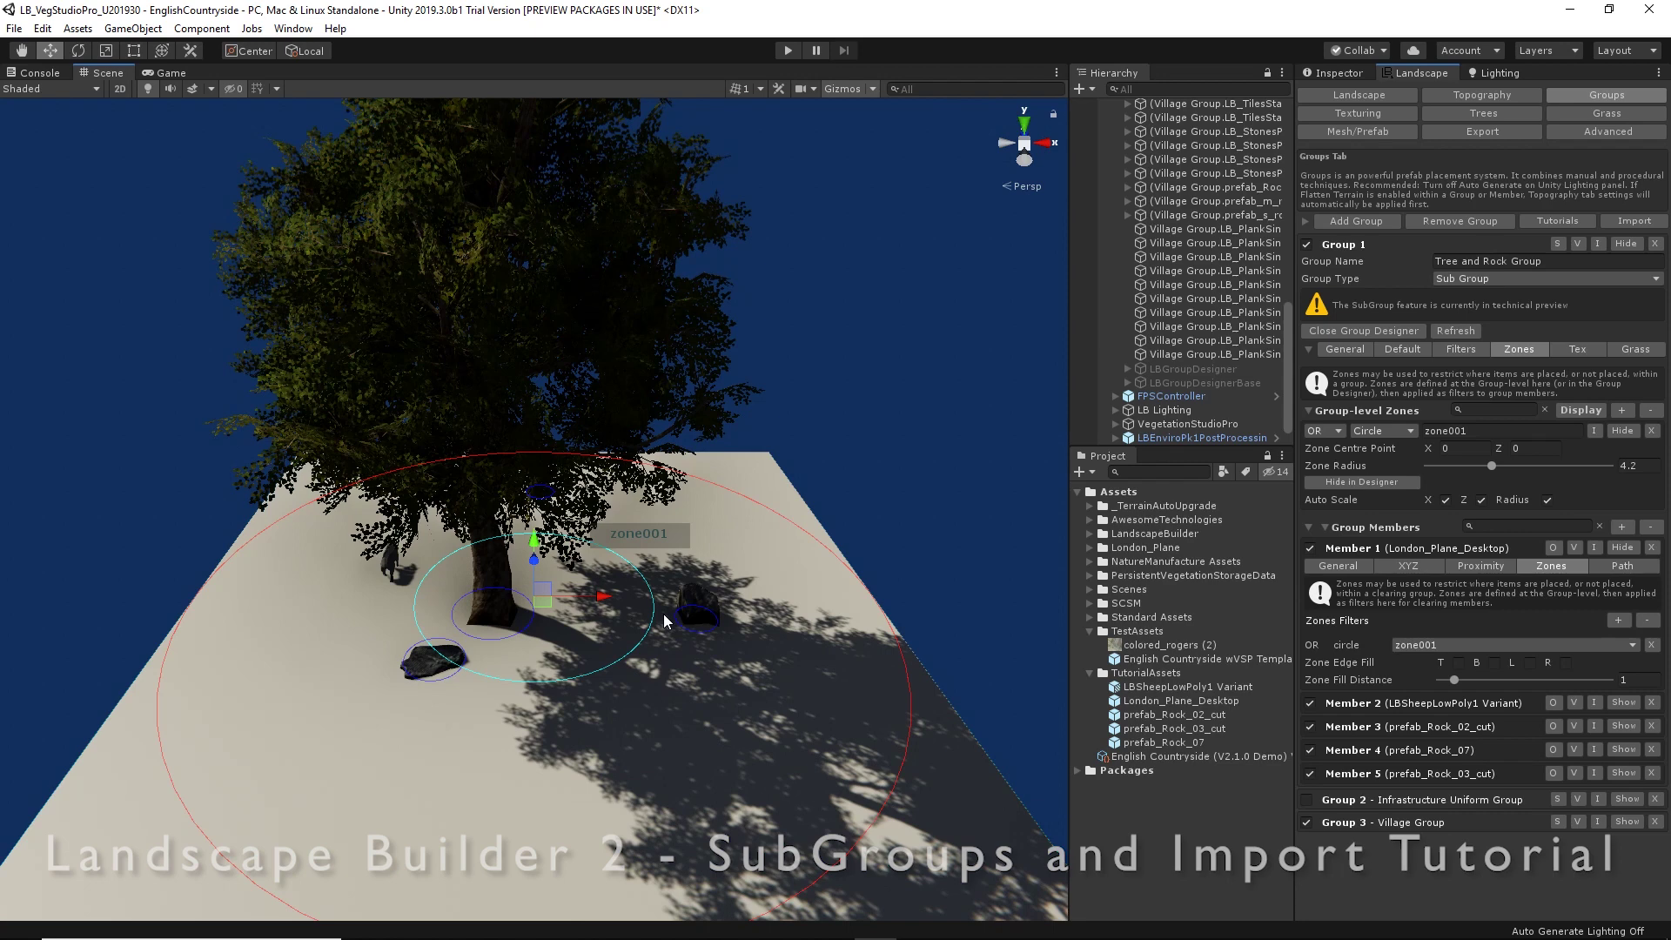
- Filter the group members list by 'rock'
click(1505, 525)
text(rocx)
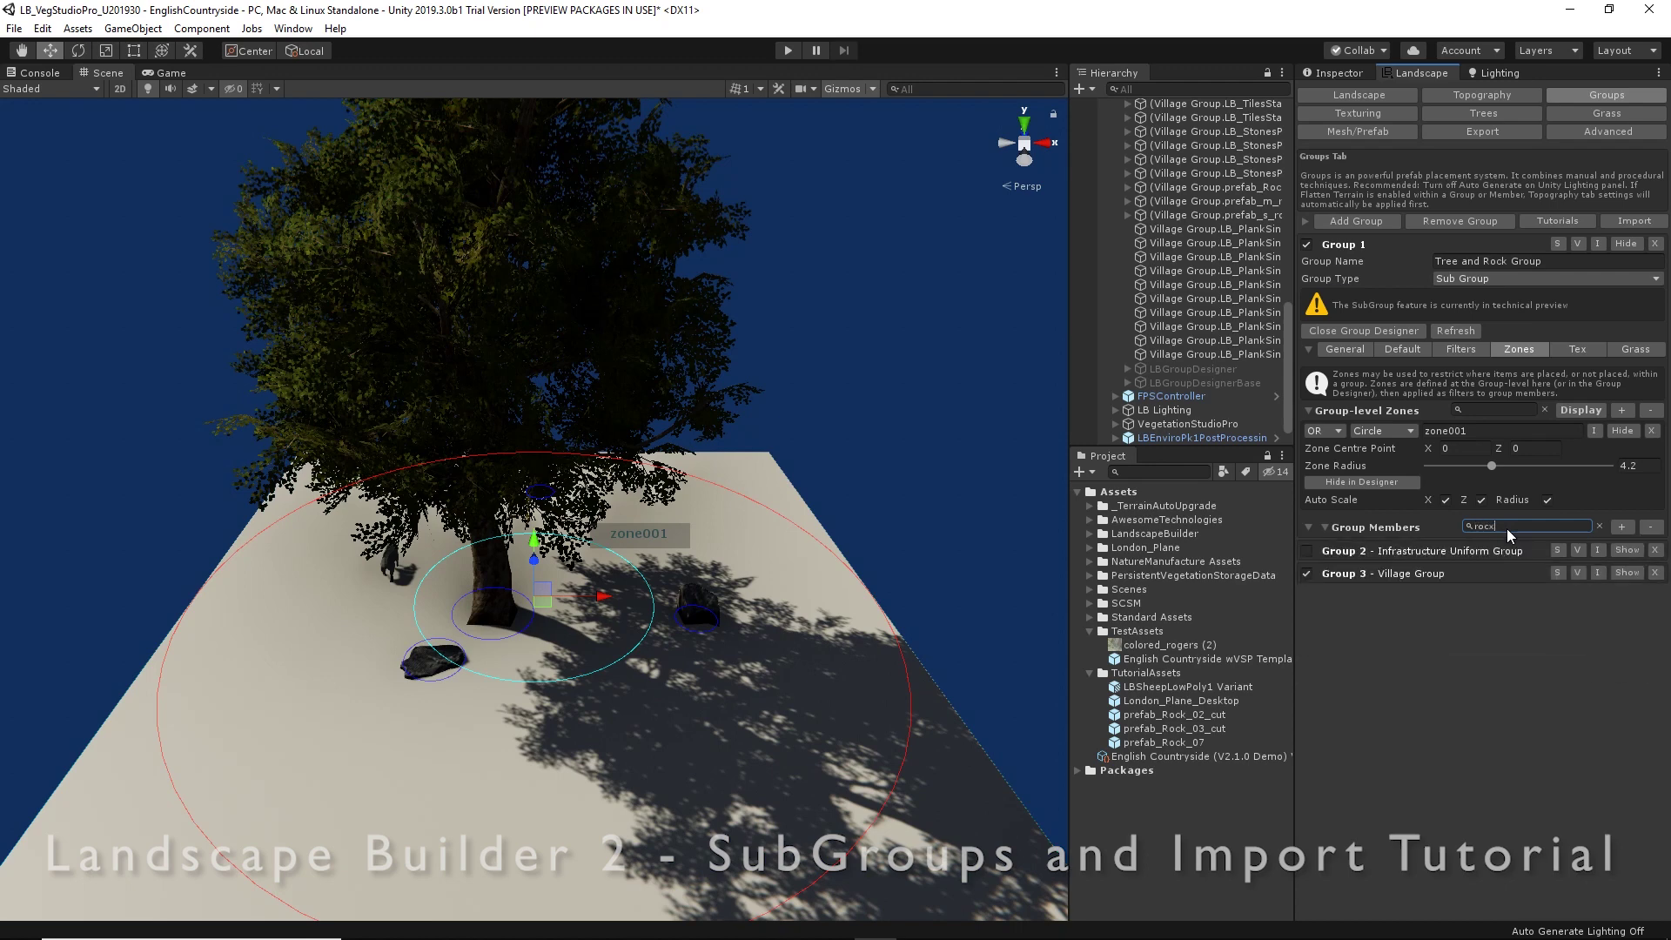
key(BackSpace)
key(BackSpace)
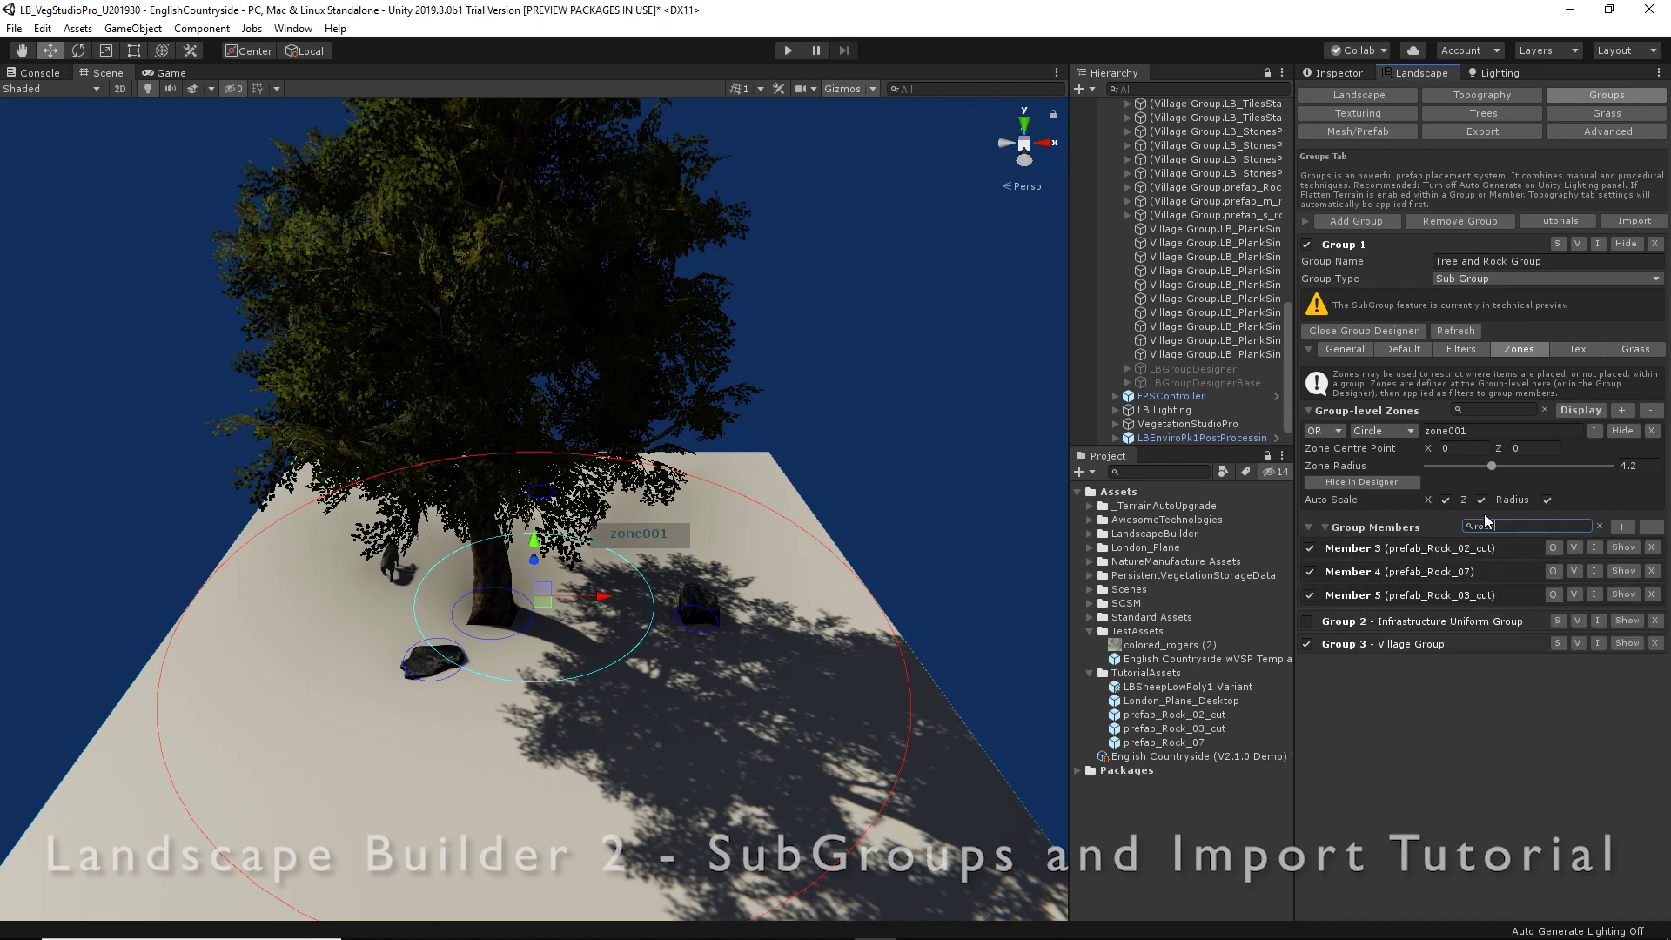
- Place prefab_Rock_03_cut off-centre with random Y offset (min -0.3) and Y rotation up to 359.9
click(1624, 593)
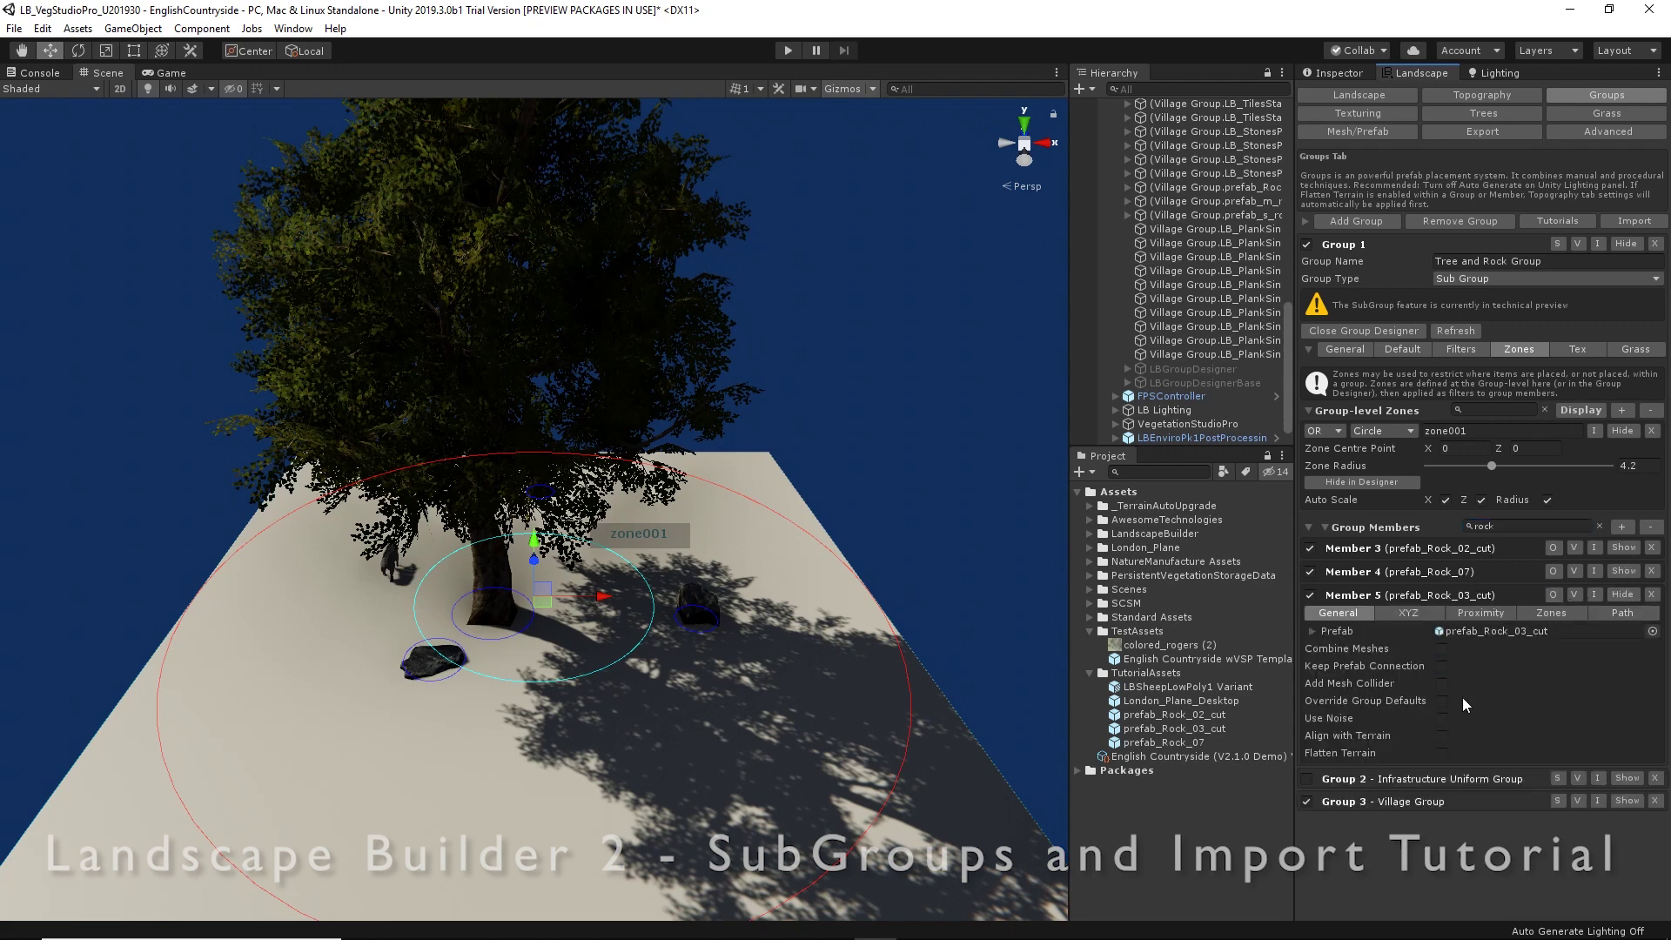
click(1414, 615)
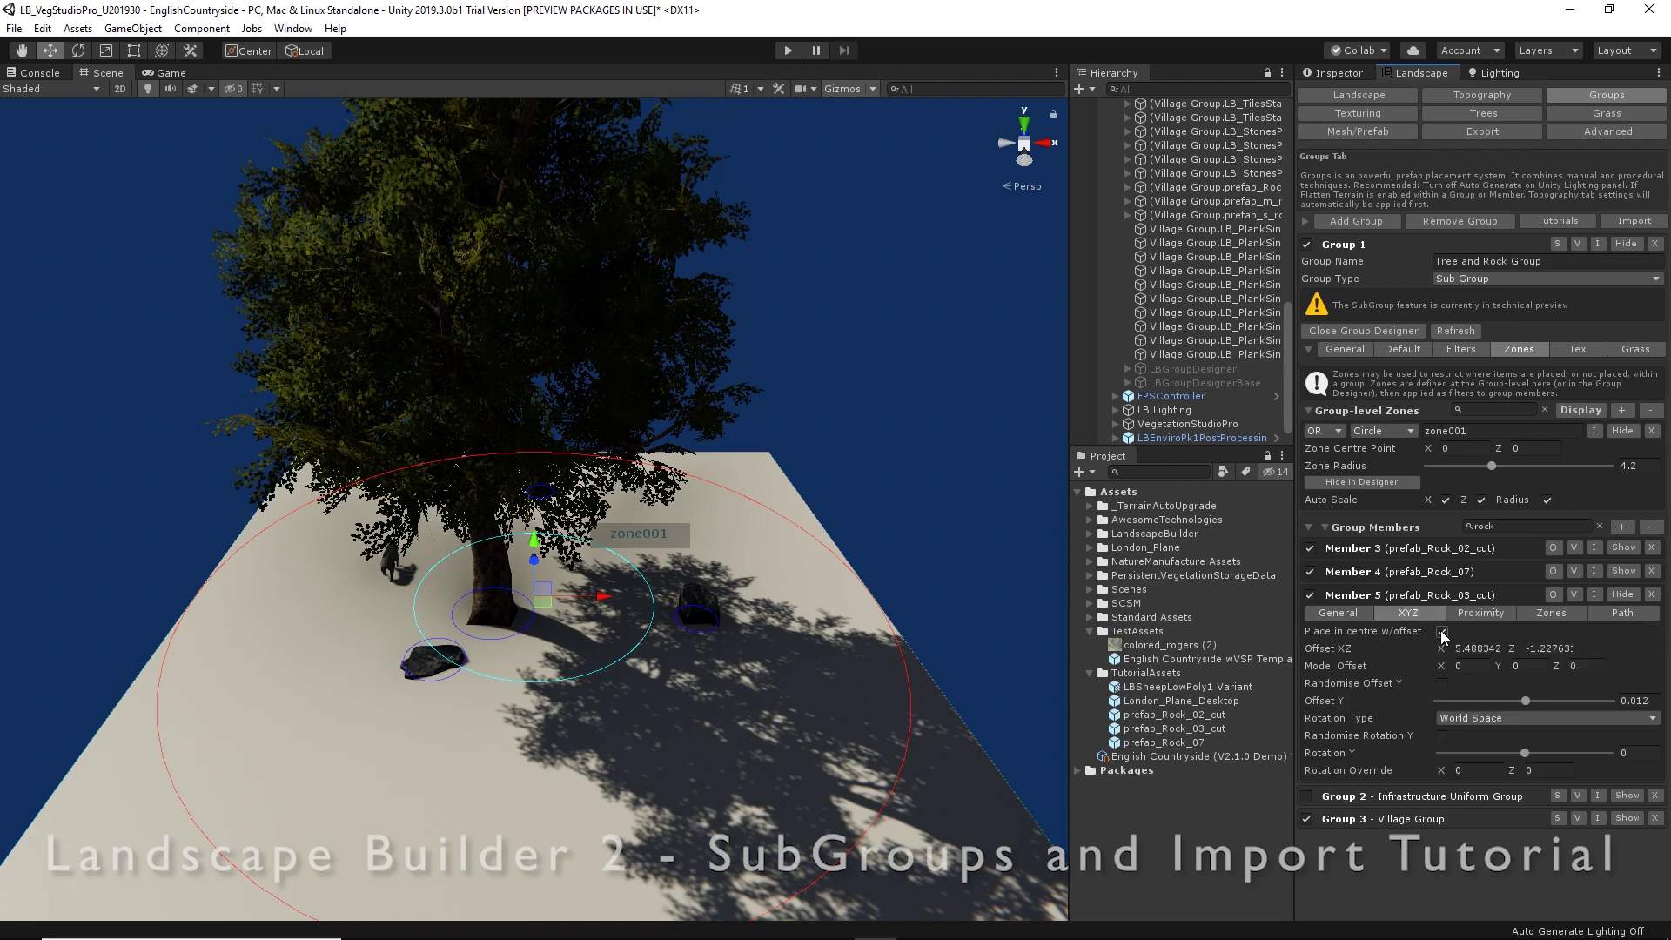
click(1442, 632)
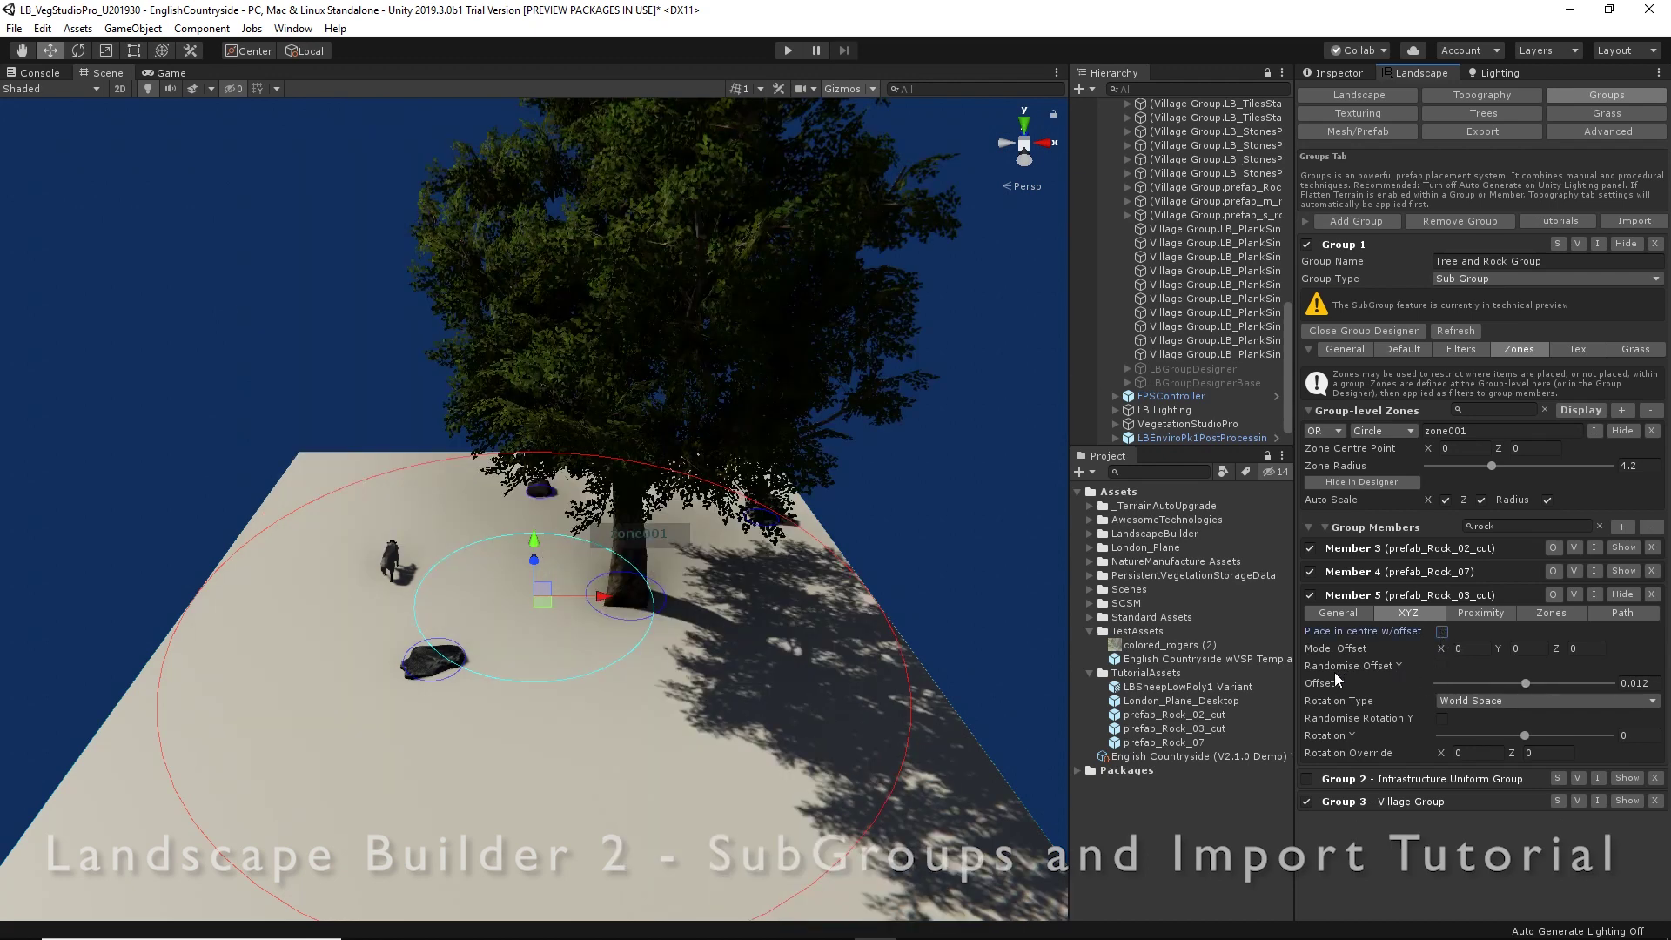
mouse_move(1329, 672)
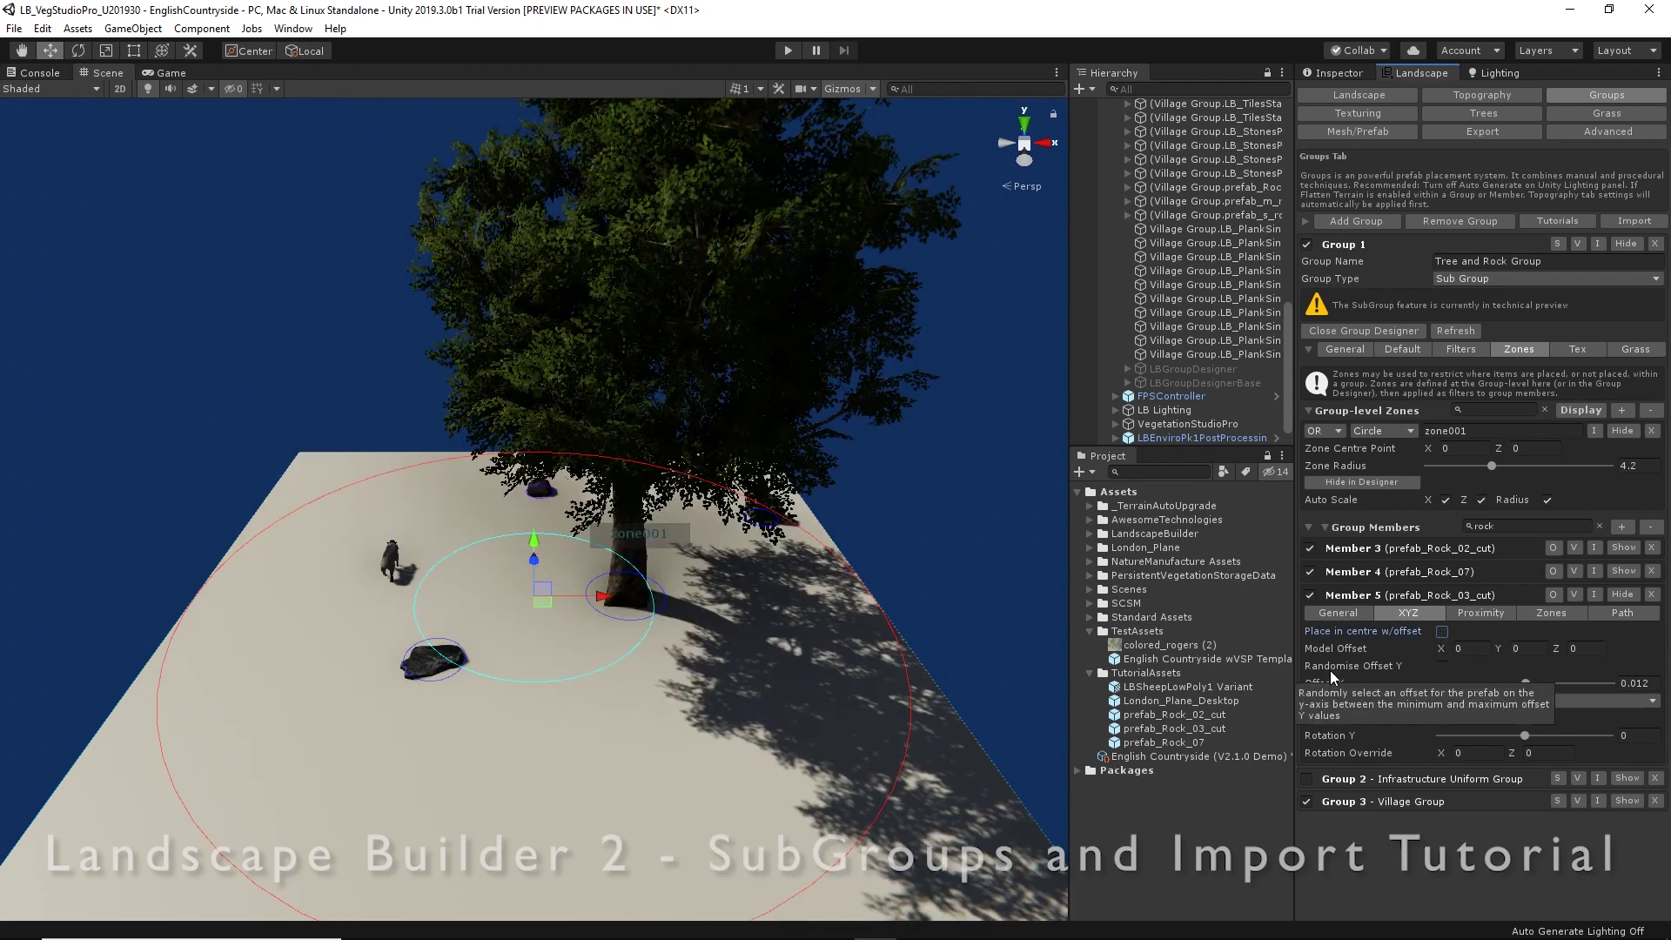
click(1442, 667)
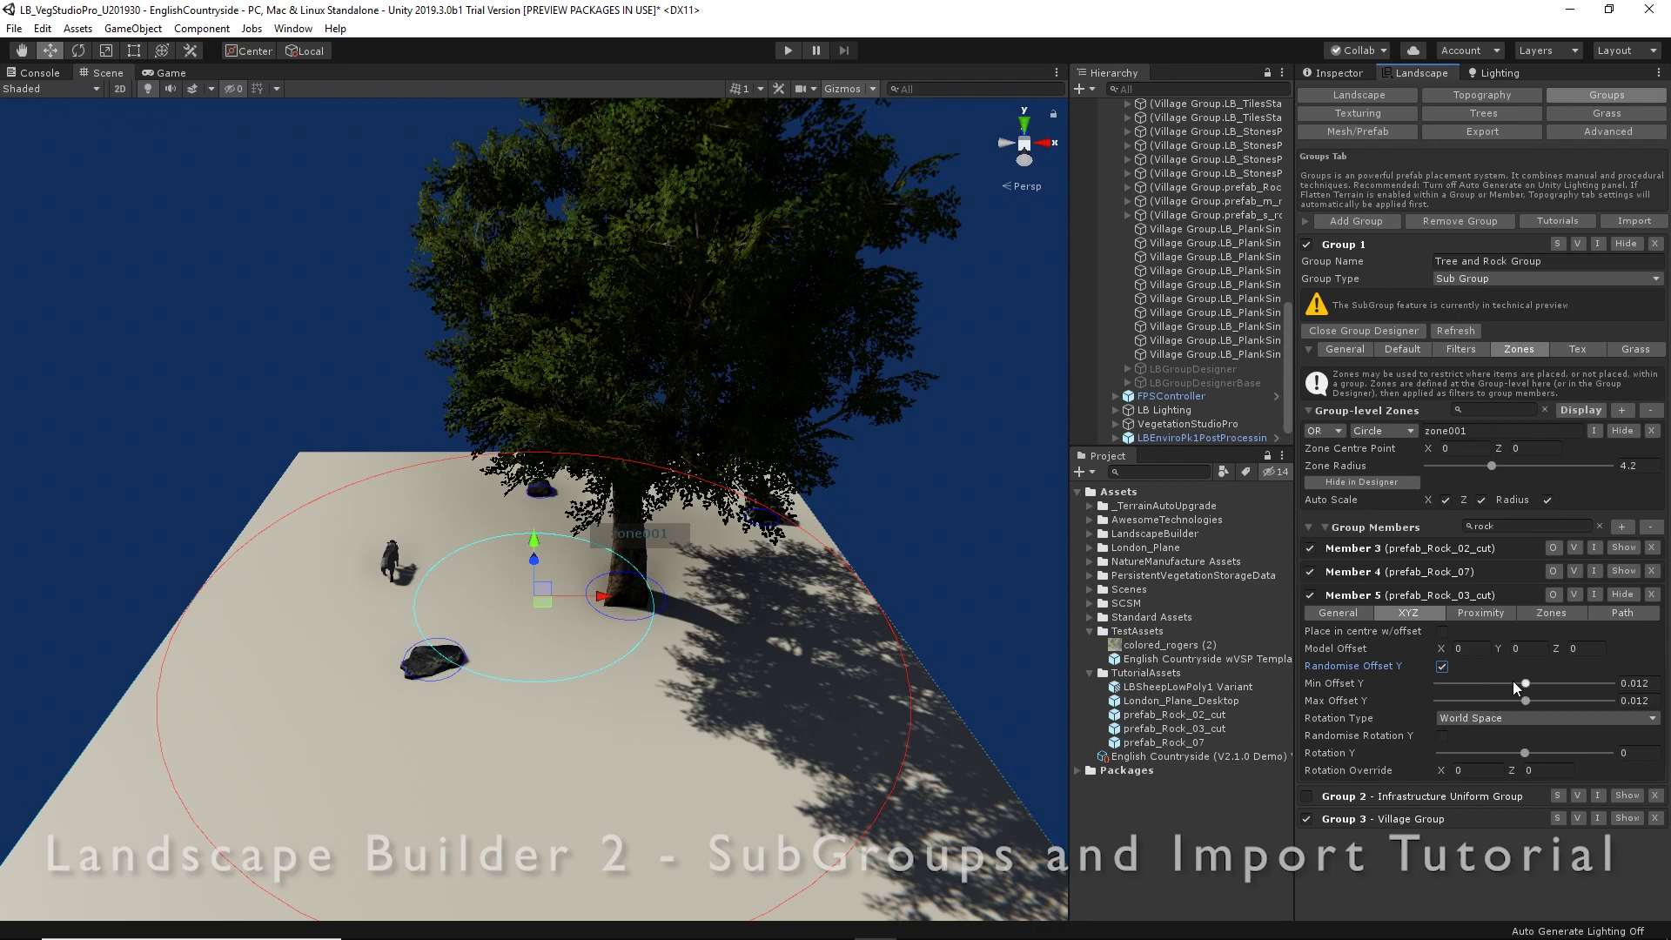
click(1645, 683)
text(-.5)
key(BackSpace)
text(3)
click(1442, 736)
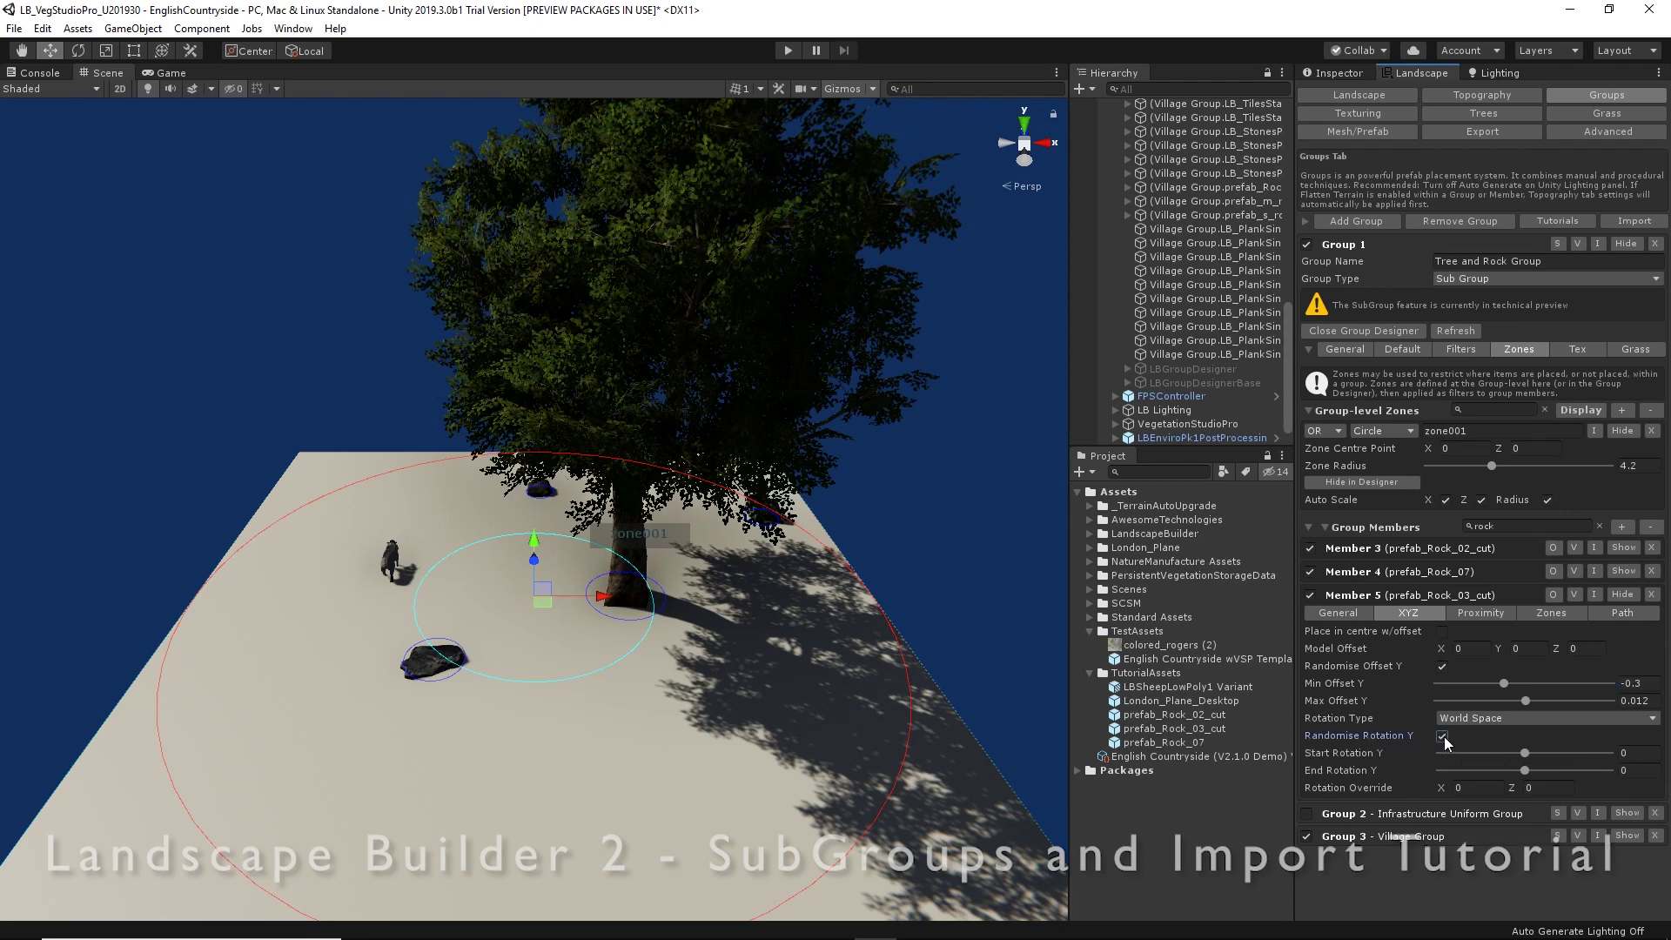
drag(1525, 770, 1609, 770)
- Place prefab_Rock_07 off-centre with random Y offset (min -0.142) and random Y rotation
click(1622, 595)
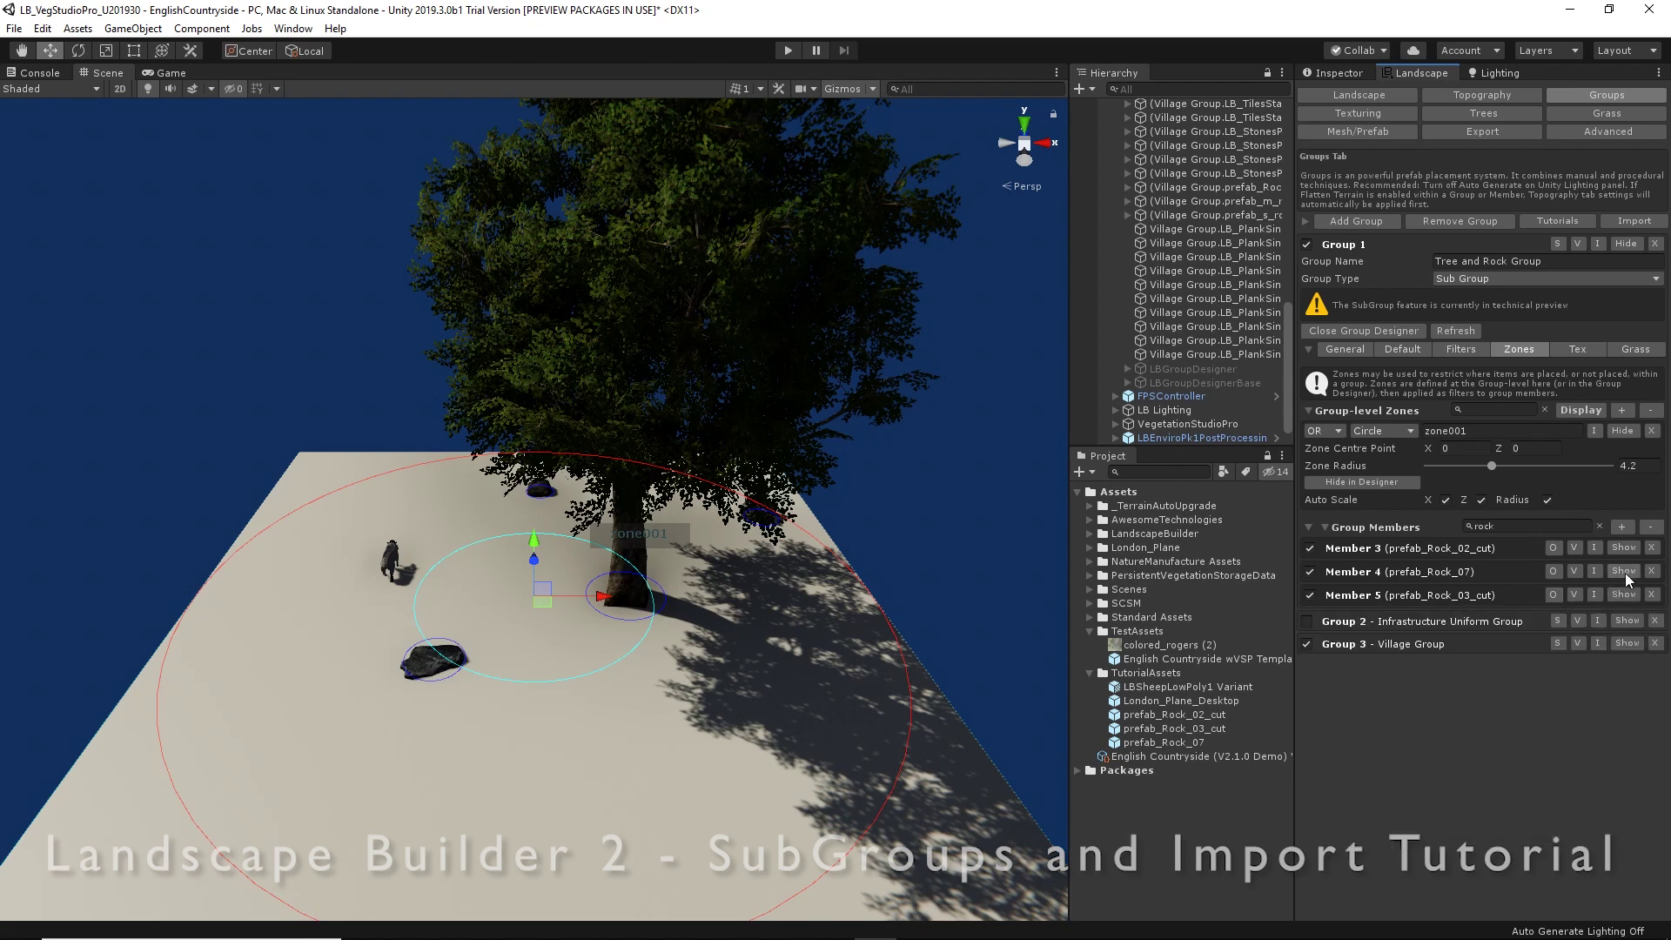
click(1624, 571)
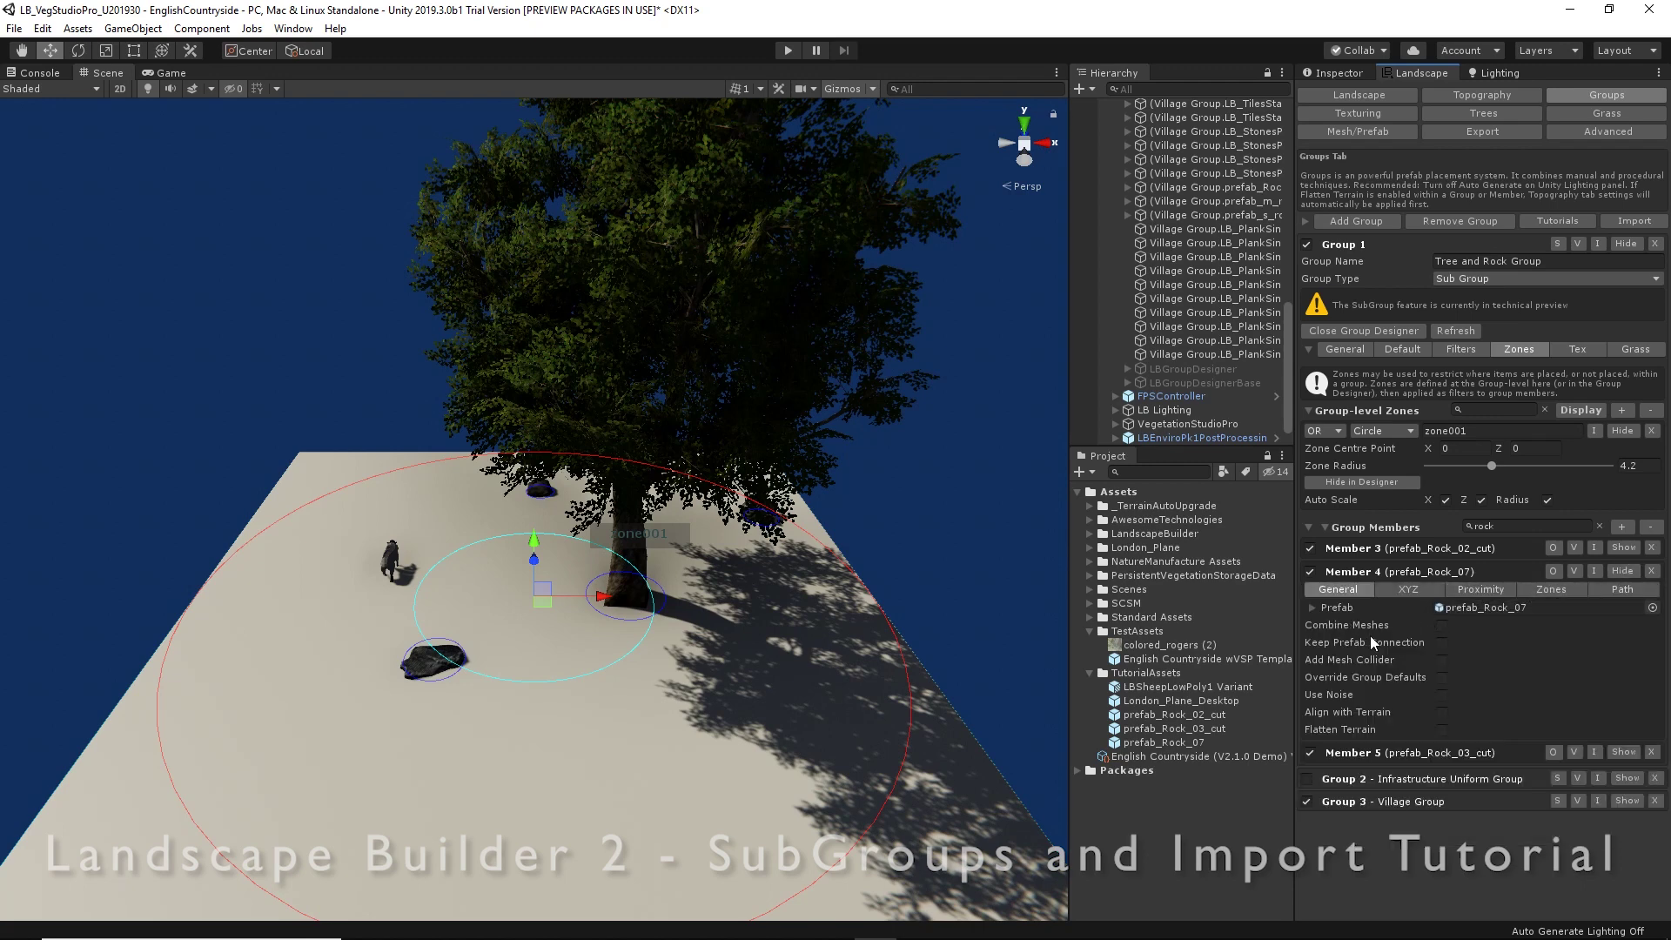
click(1403, 590)
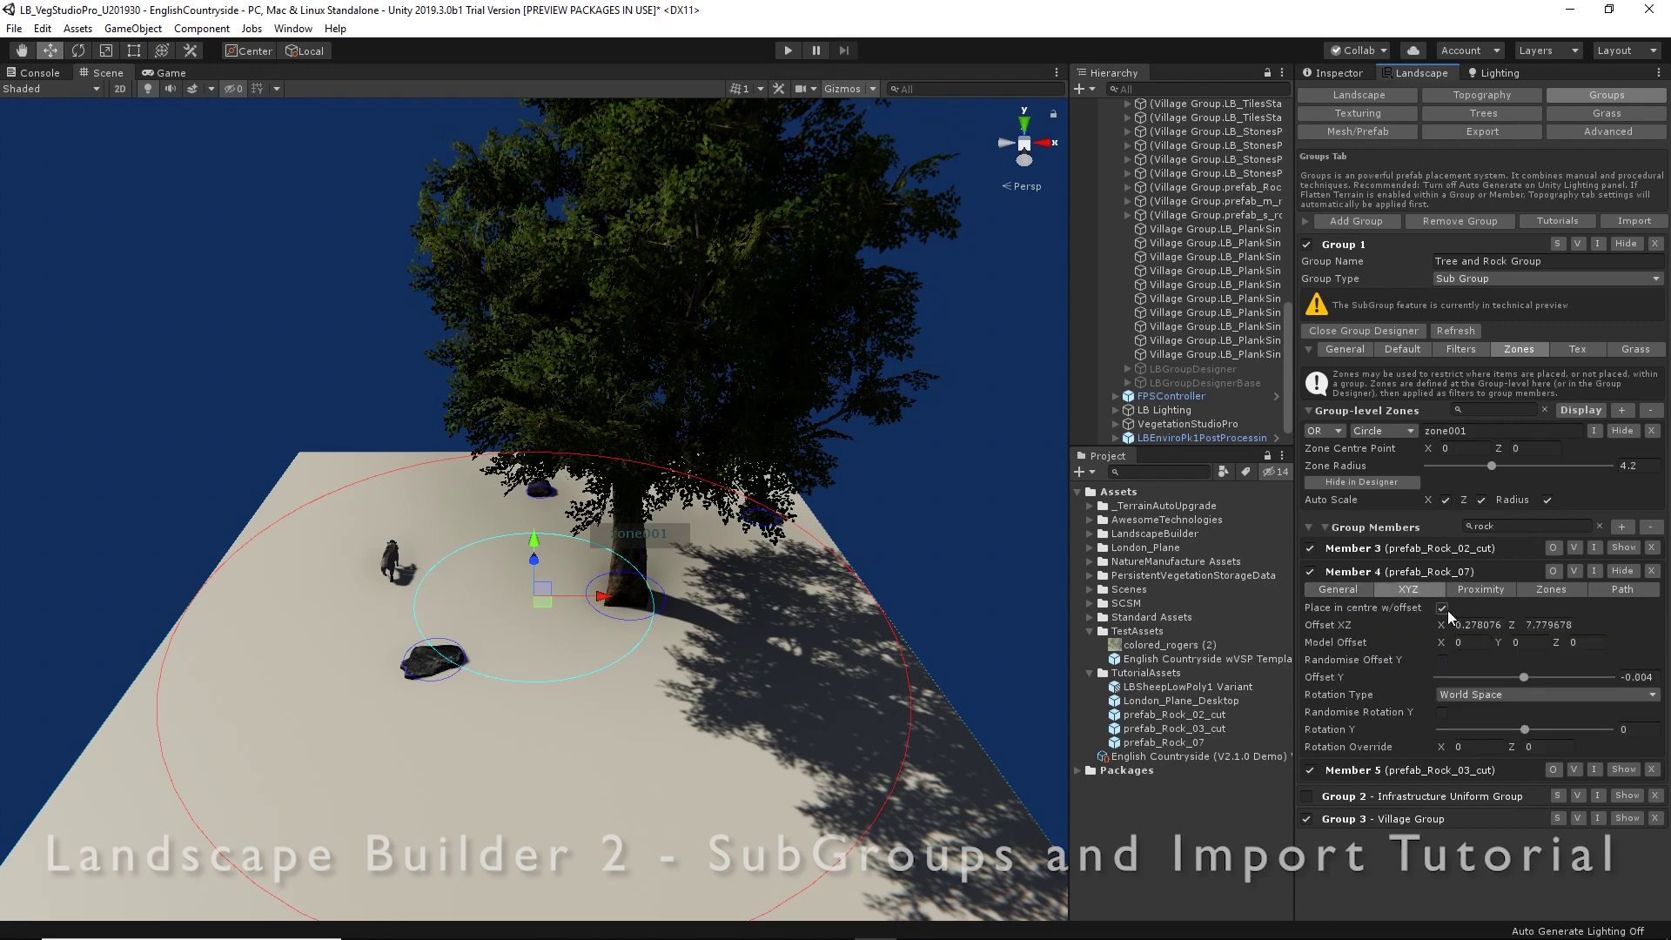
click(1442, 609)
click(1441, 643)
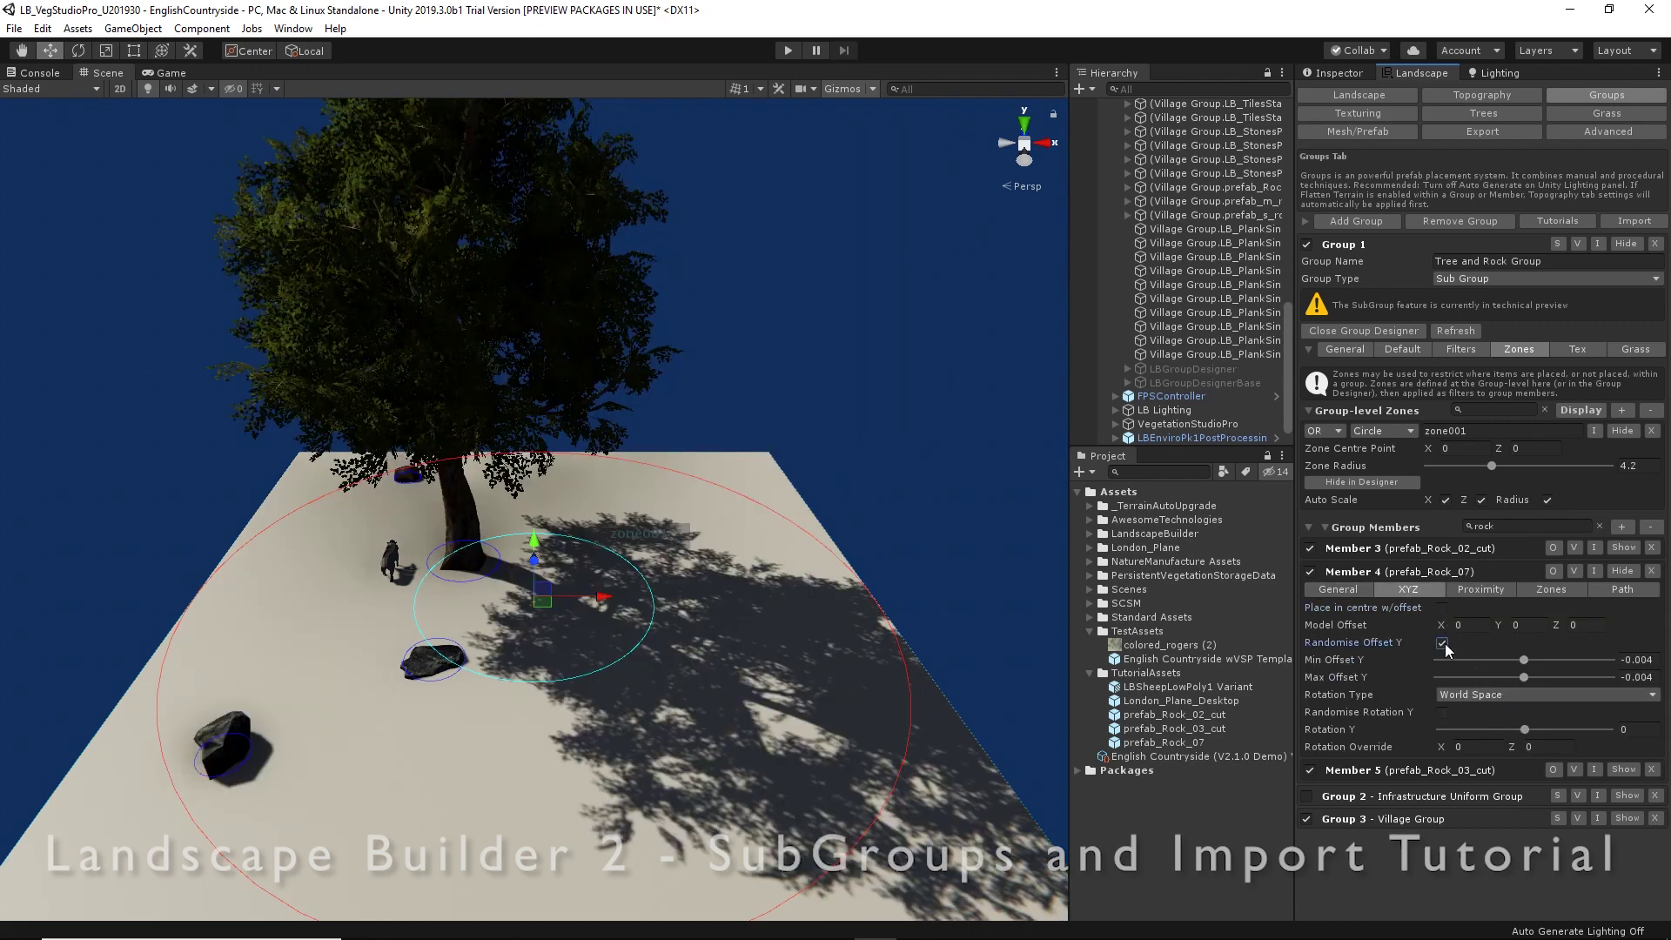
drag(1523, 661, 1506, 661)
click(1443, 713)
click(1627, 750)
click(1620, 571)
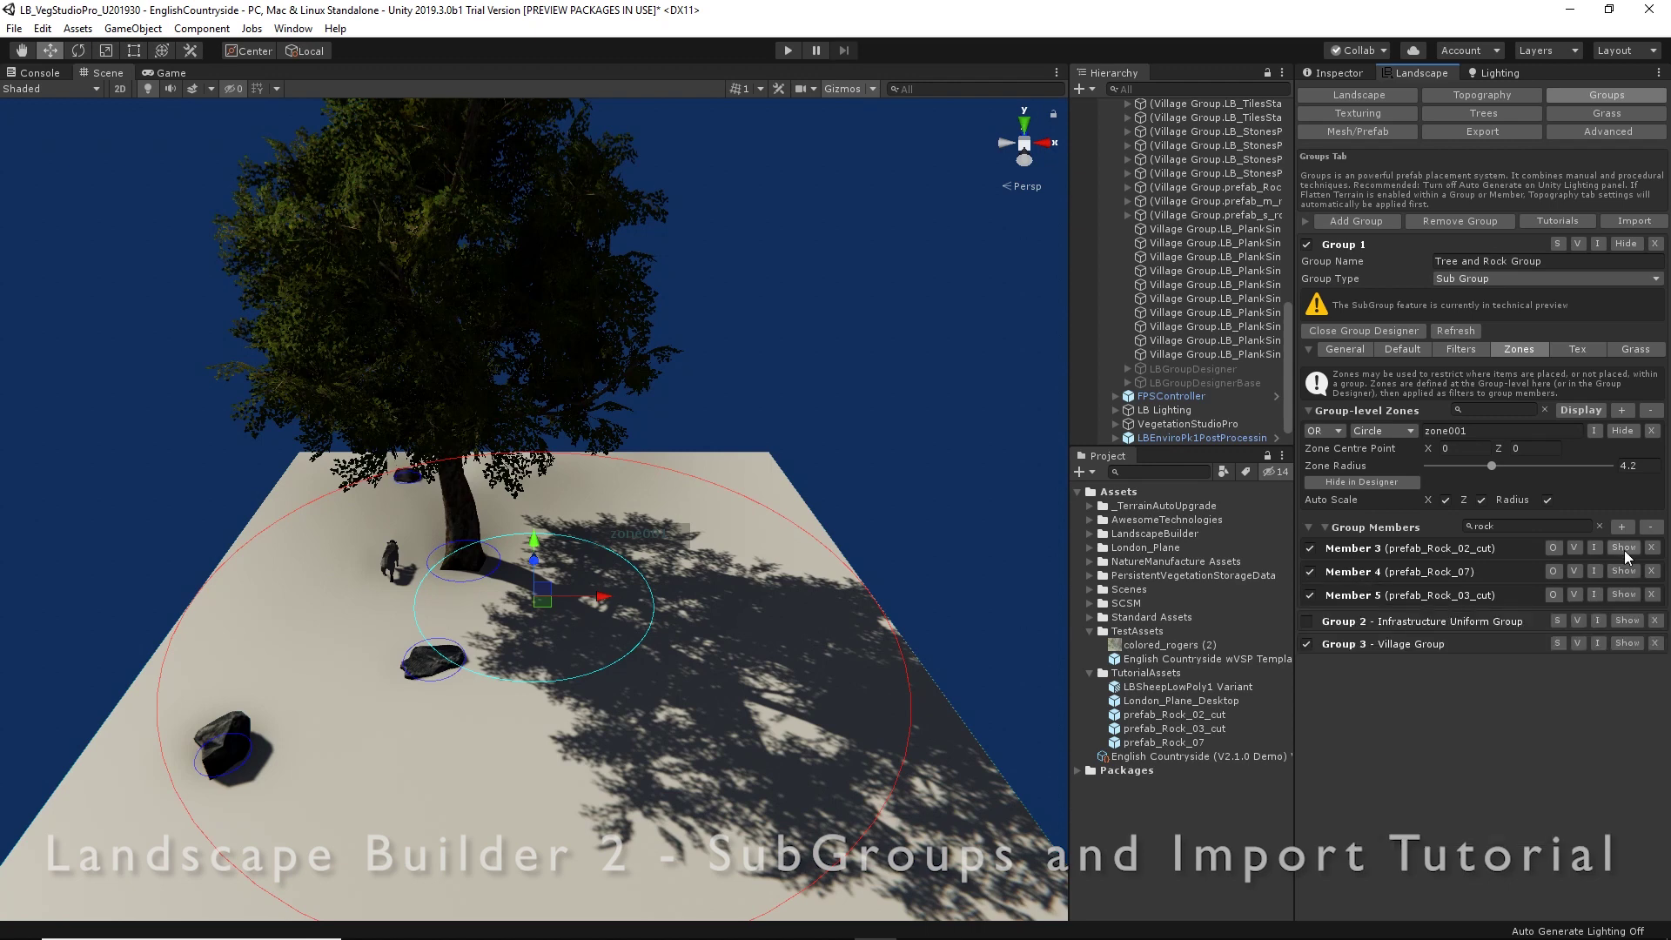
- Clear the rock filter and stop placing the sheep member at the zone centre
click(1623, 548)
click(391, 568)
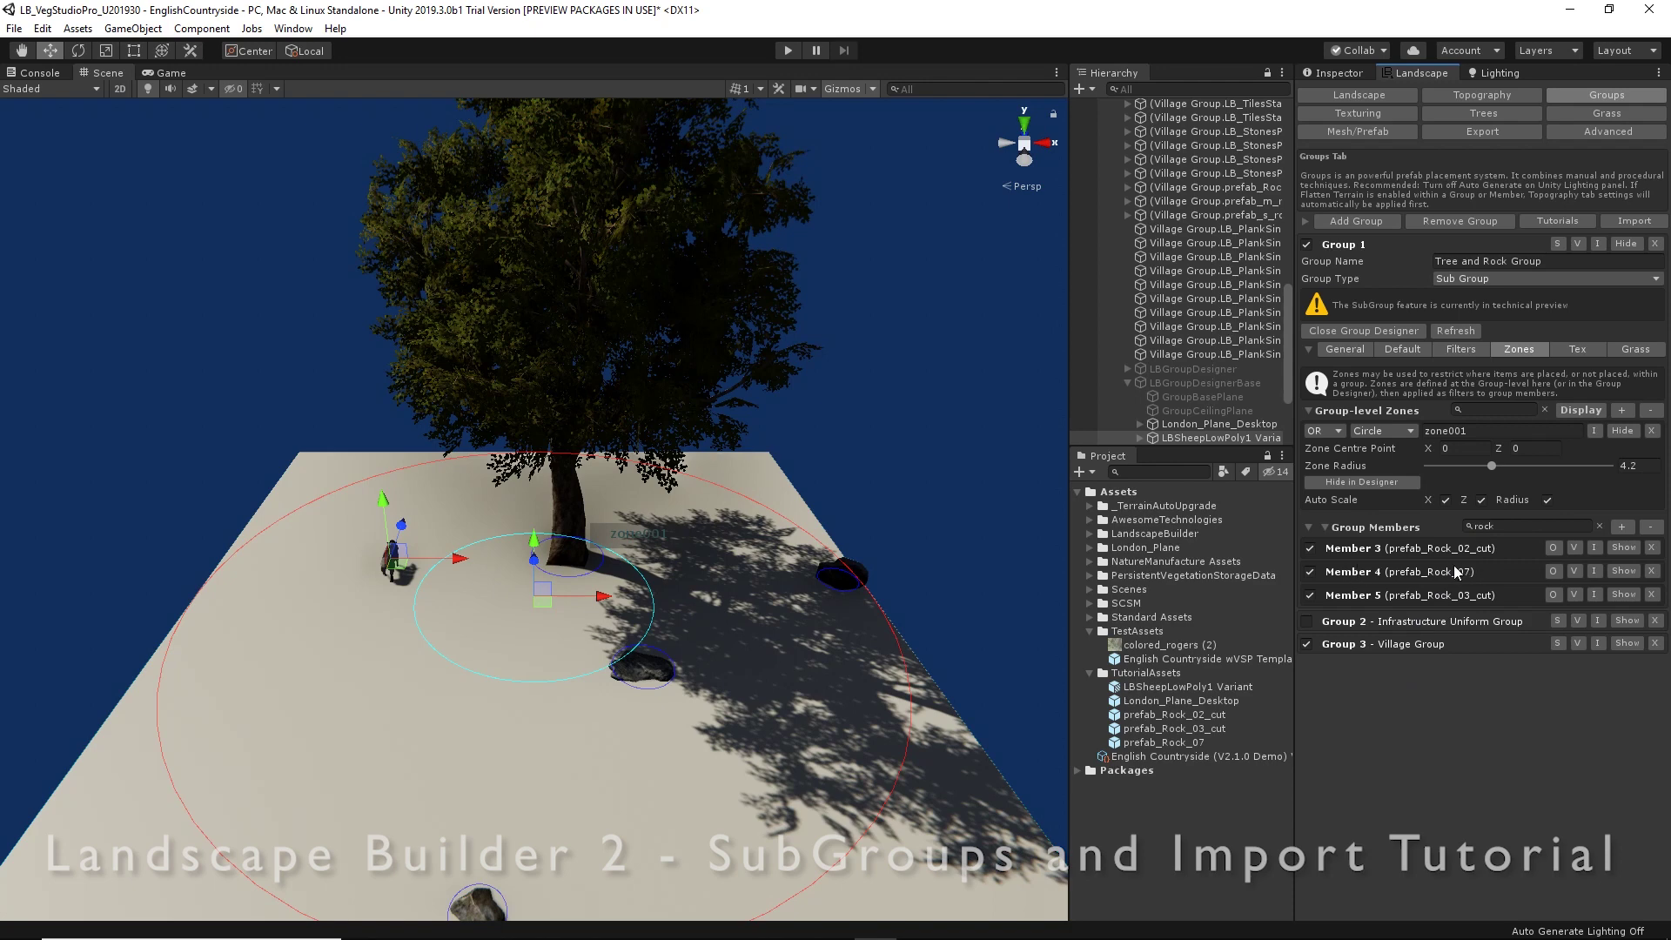
click(1599, 526)
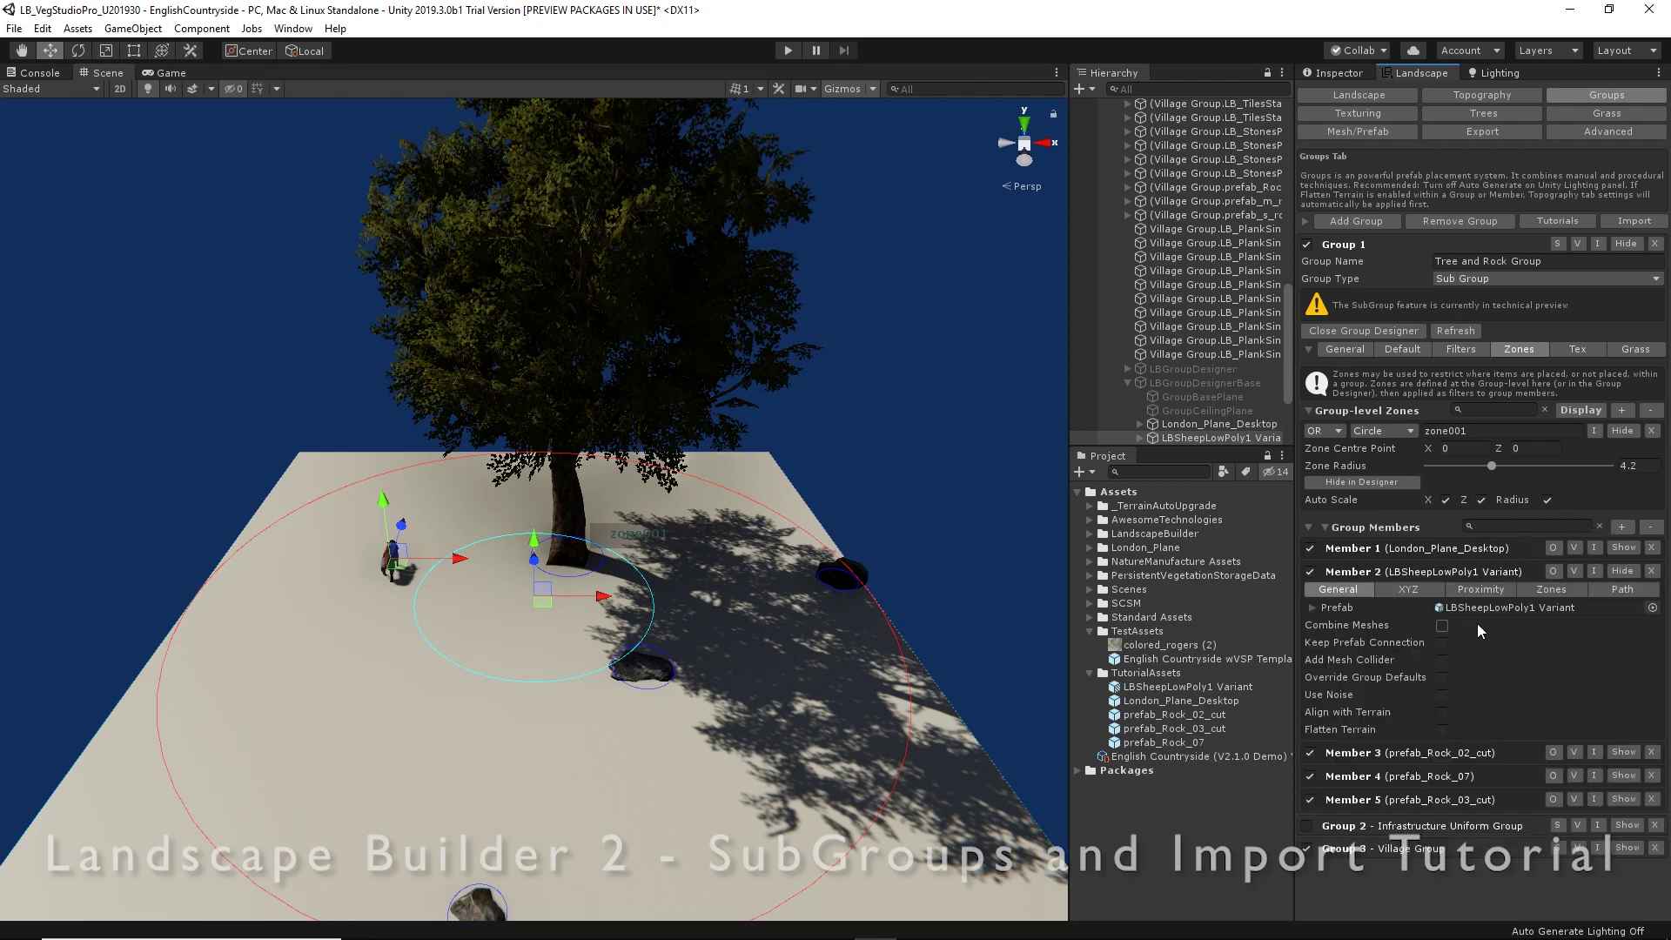
click(1413, 592)
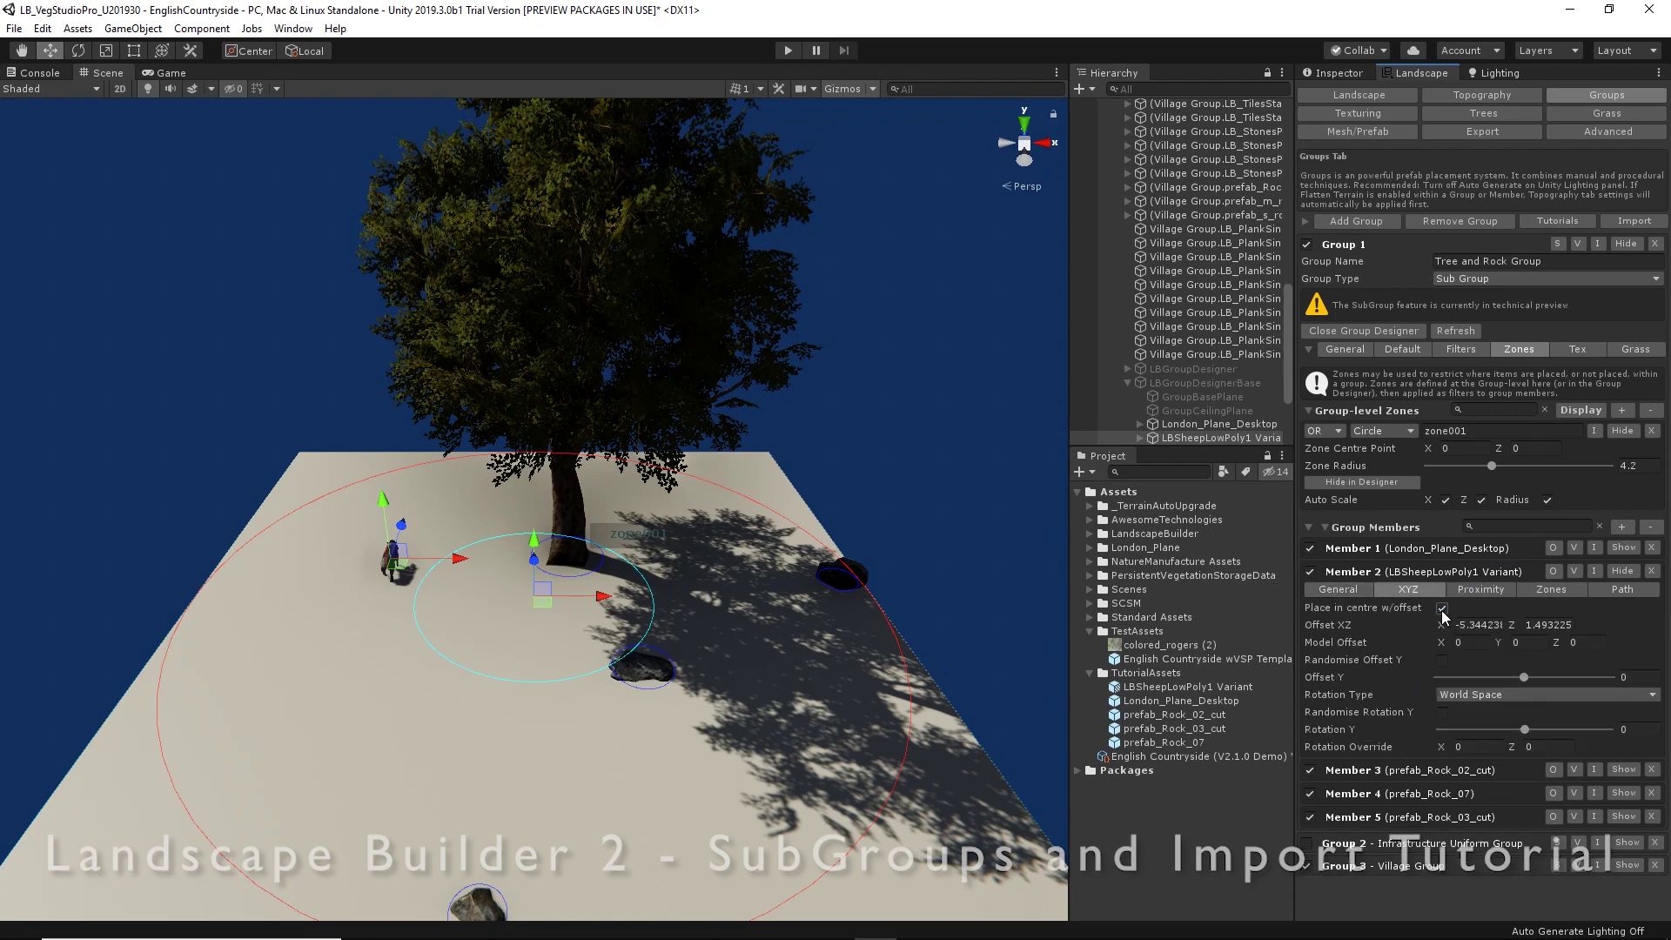
click(1441, 607)
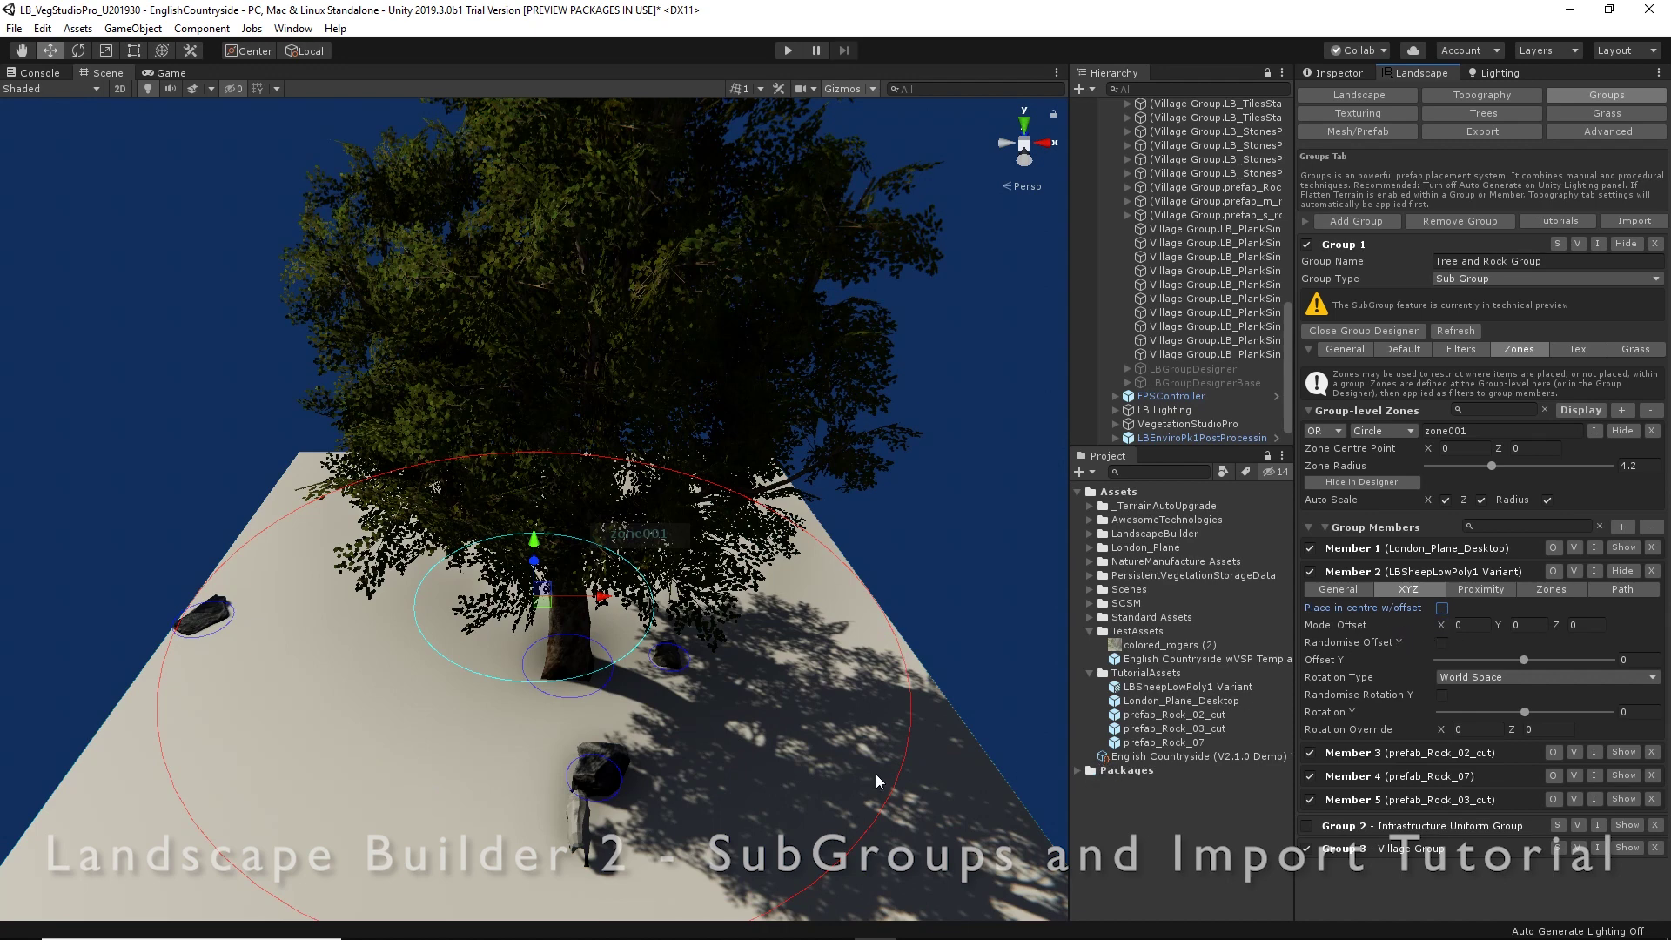
- Set the sheep's Proximity Extent to 0.7 and randomise its Y rotation from 0 to 359.9
click(1489, 590)
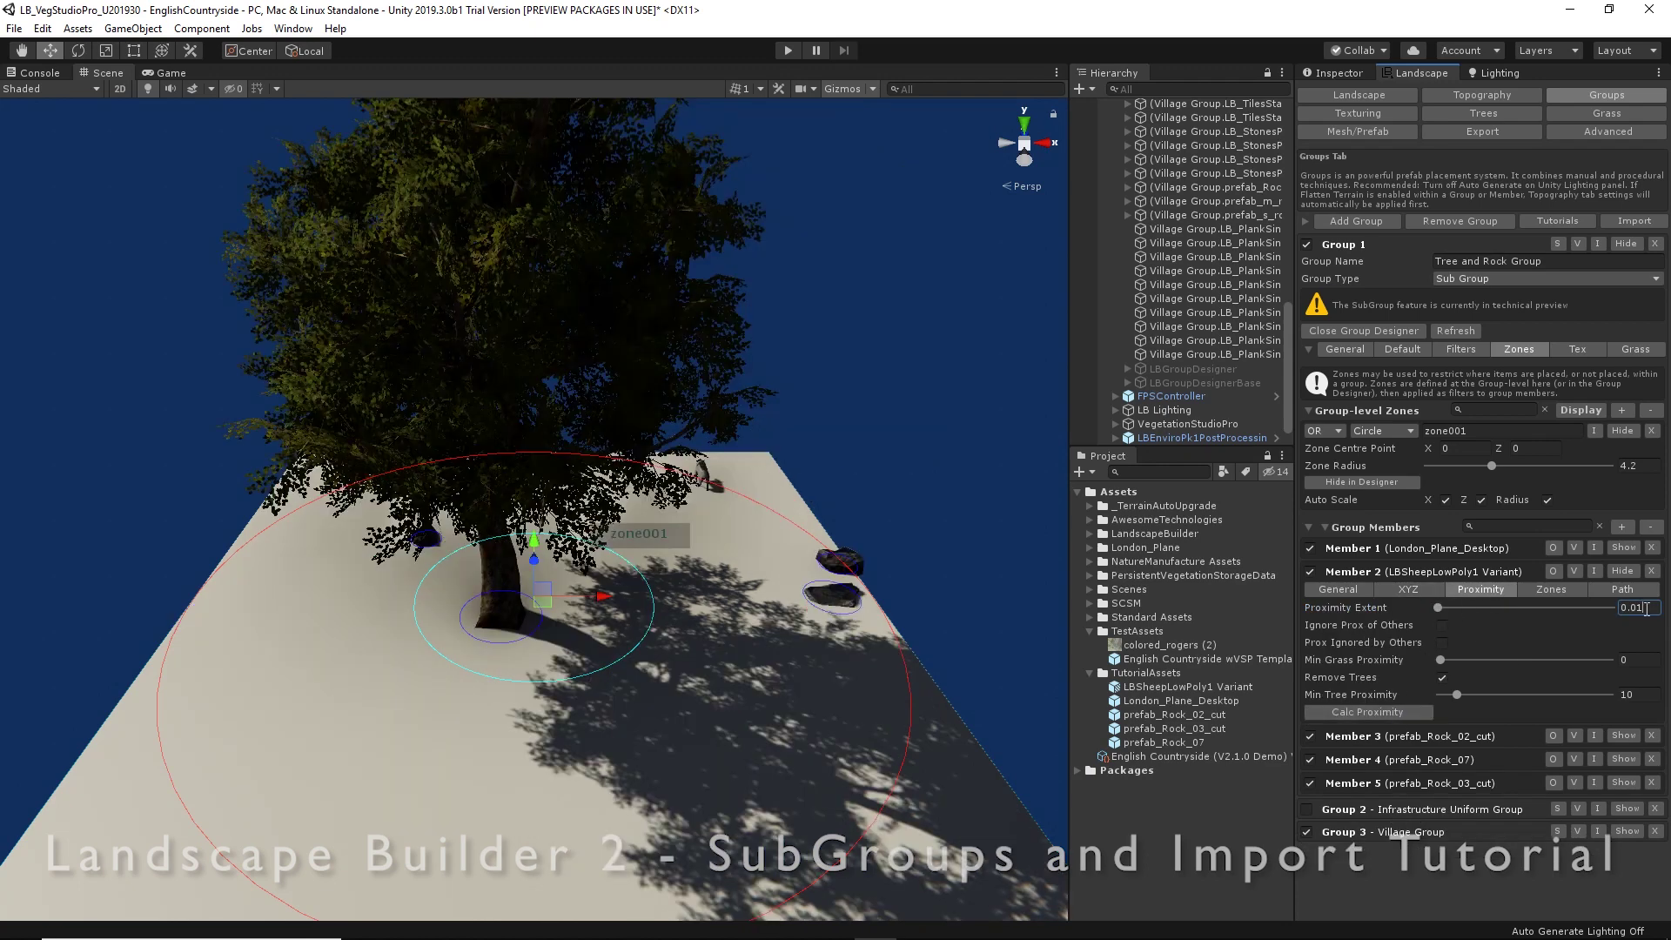
drag(1642, 609, 1634, 607)
text(3)
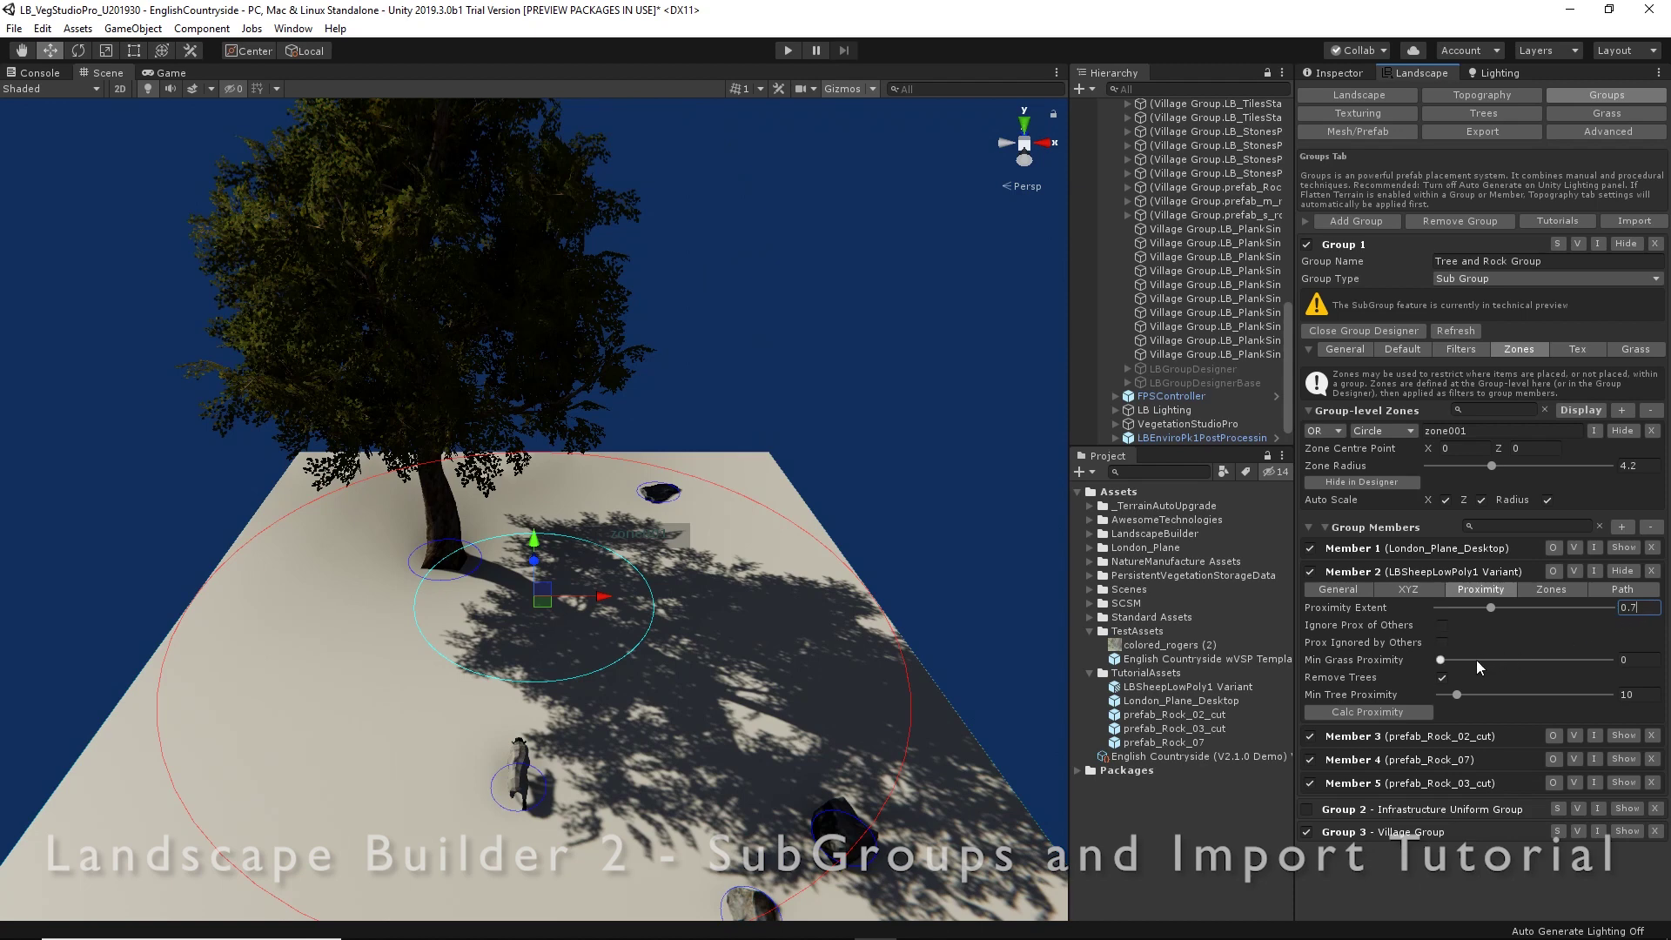
click(1421, 591)
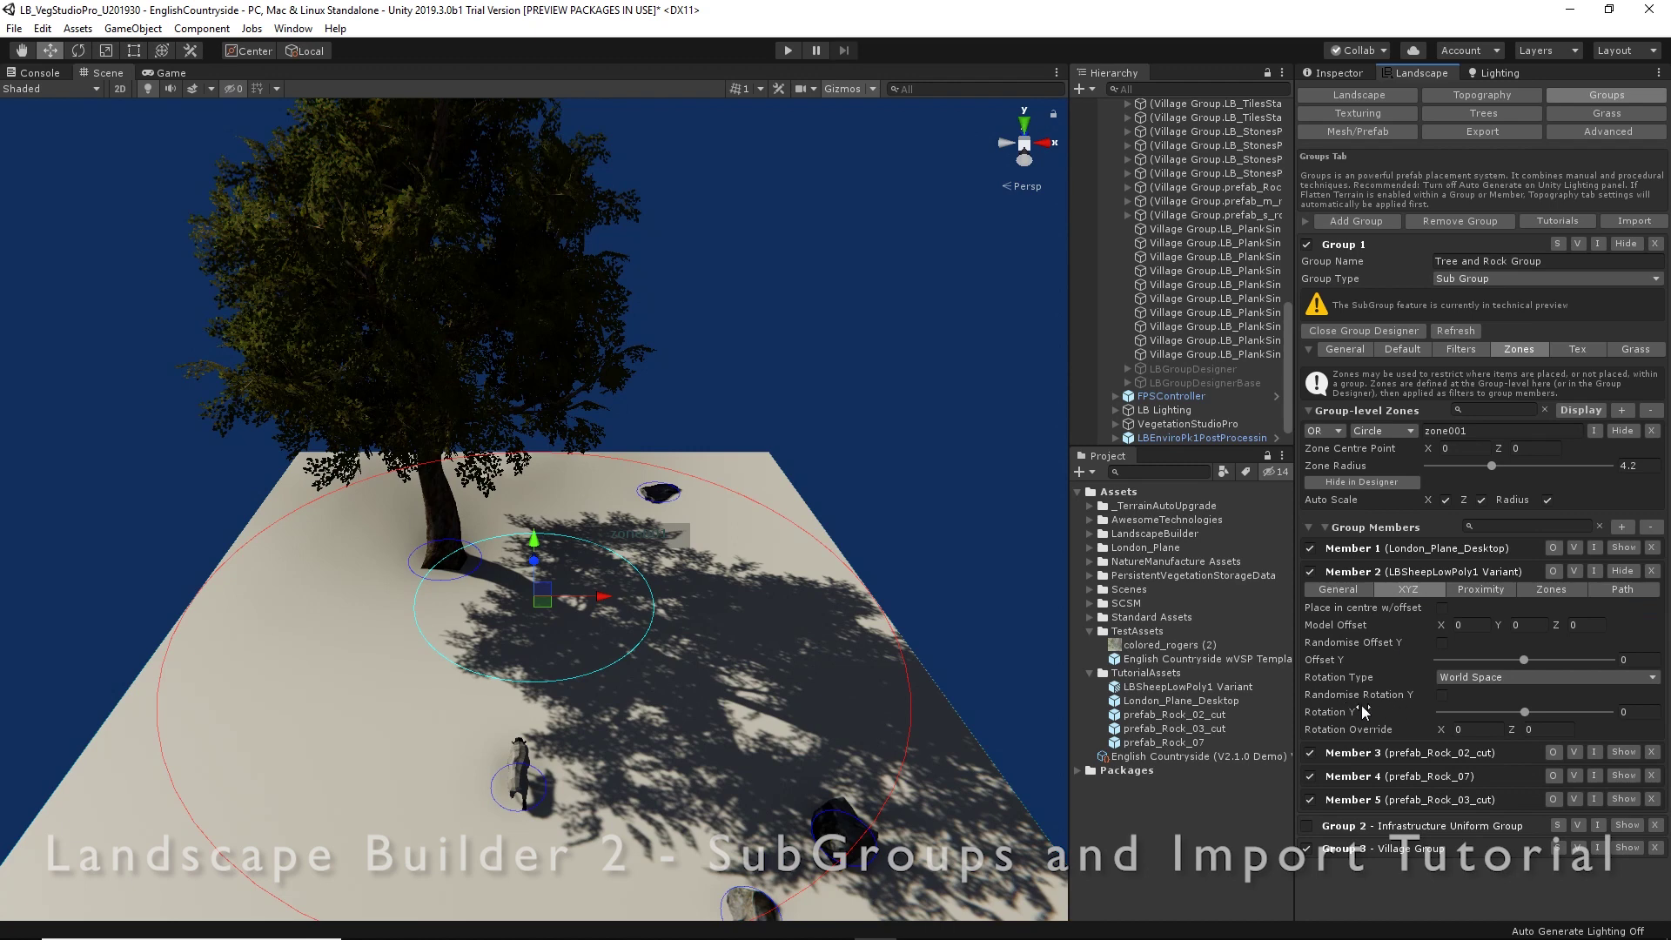
click(1444, 696)
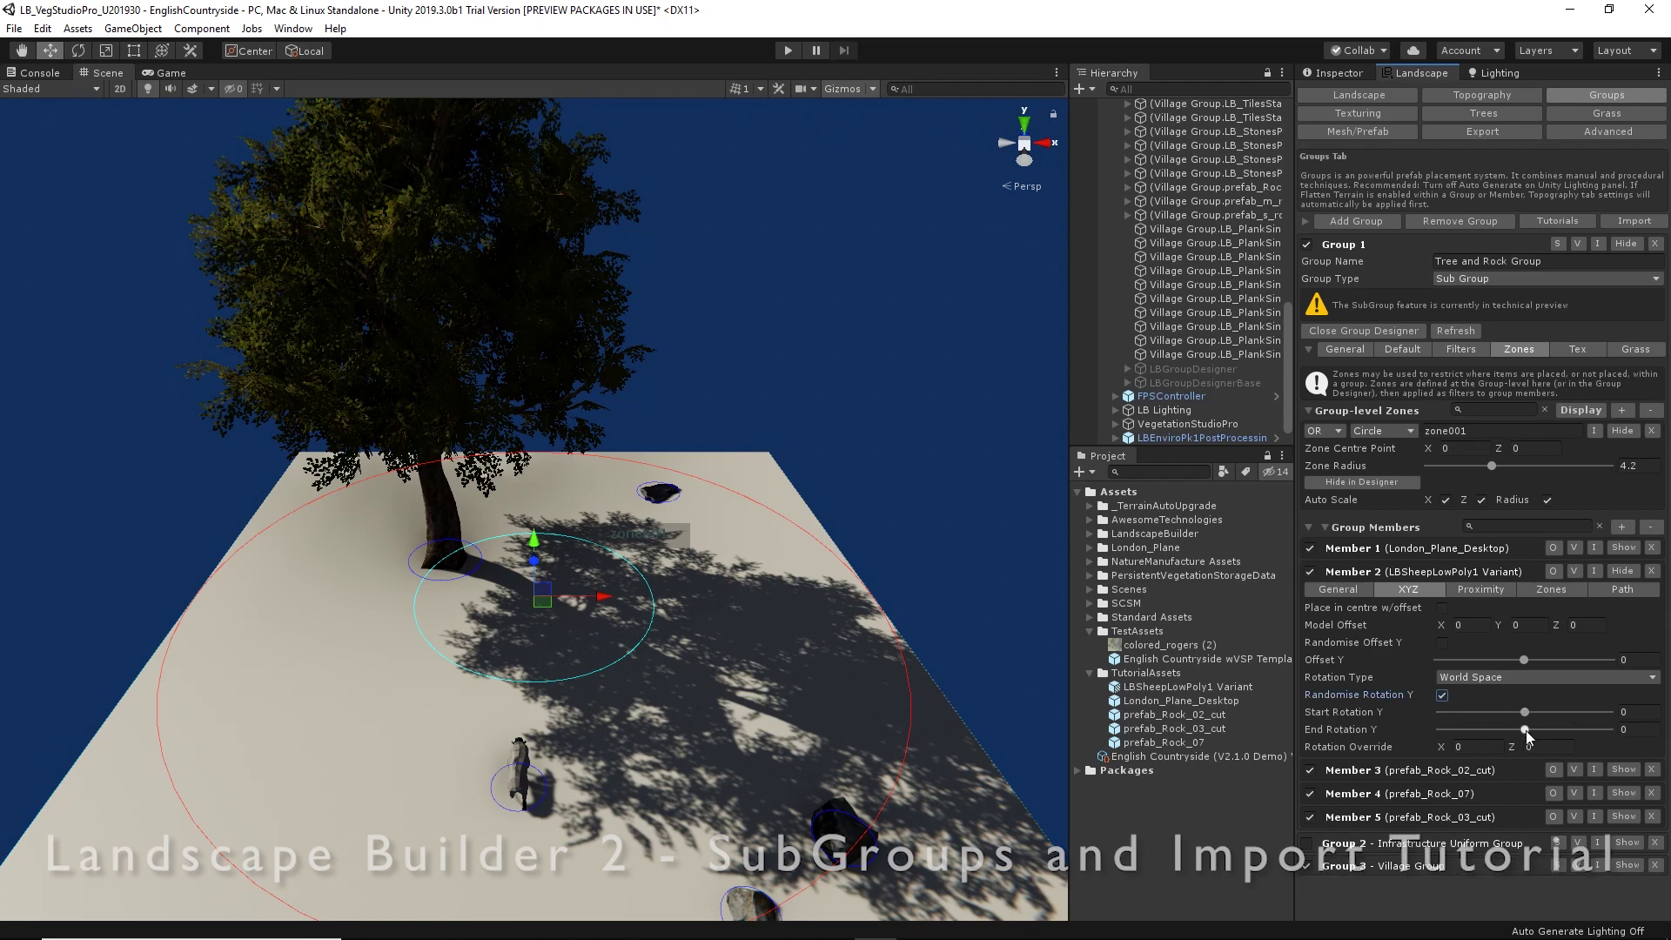
drag(1526, 729, 1629, 729)
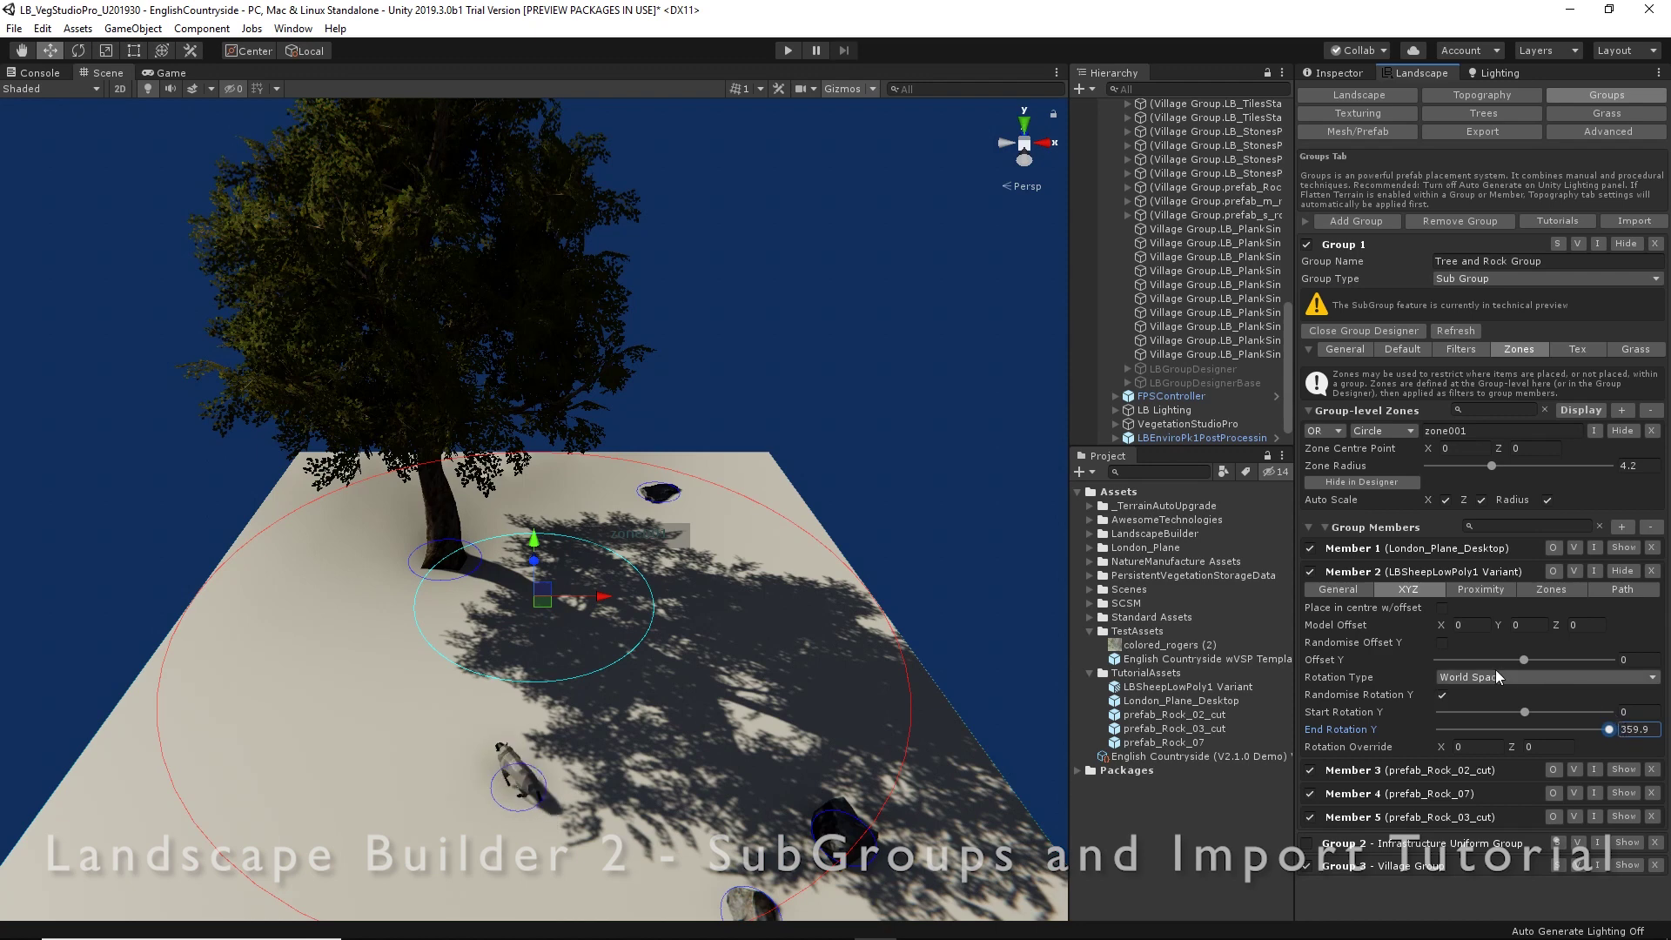
- Set the sheep's Max Per Sqr Hectare to 75 and its Proximity Extent to 0.8
click(1362, 590)
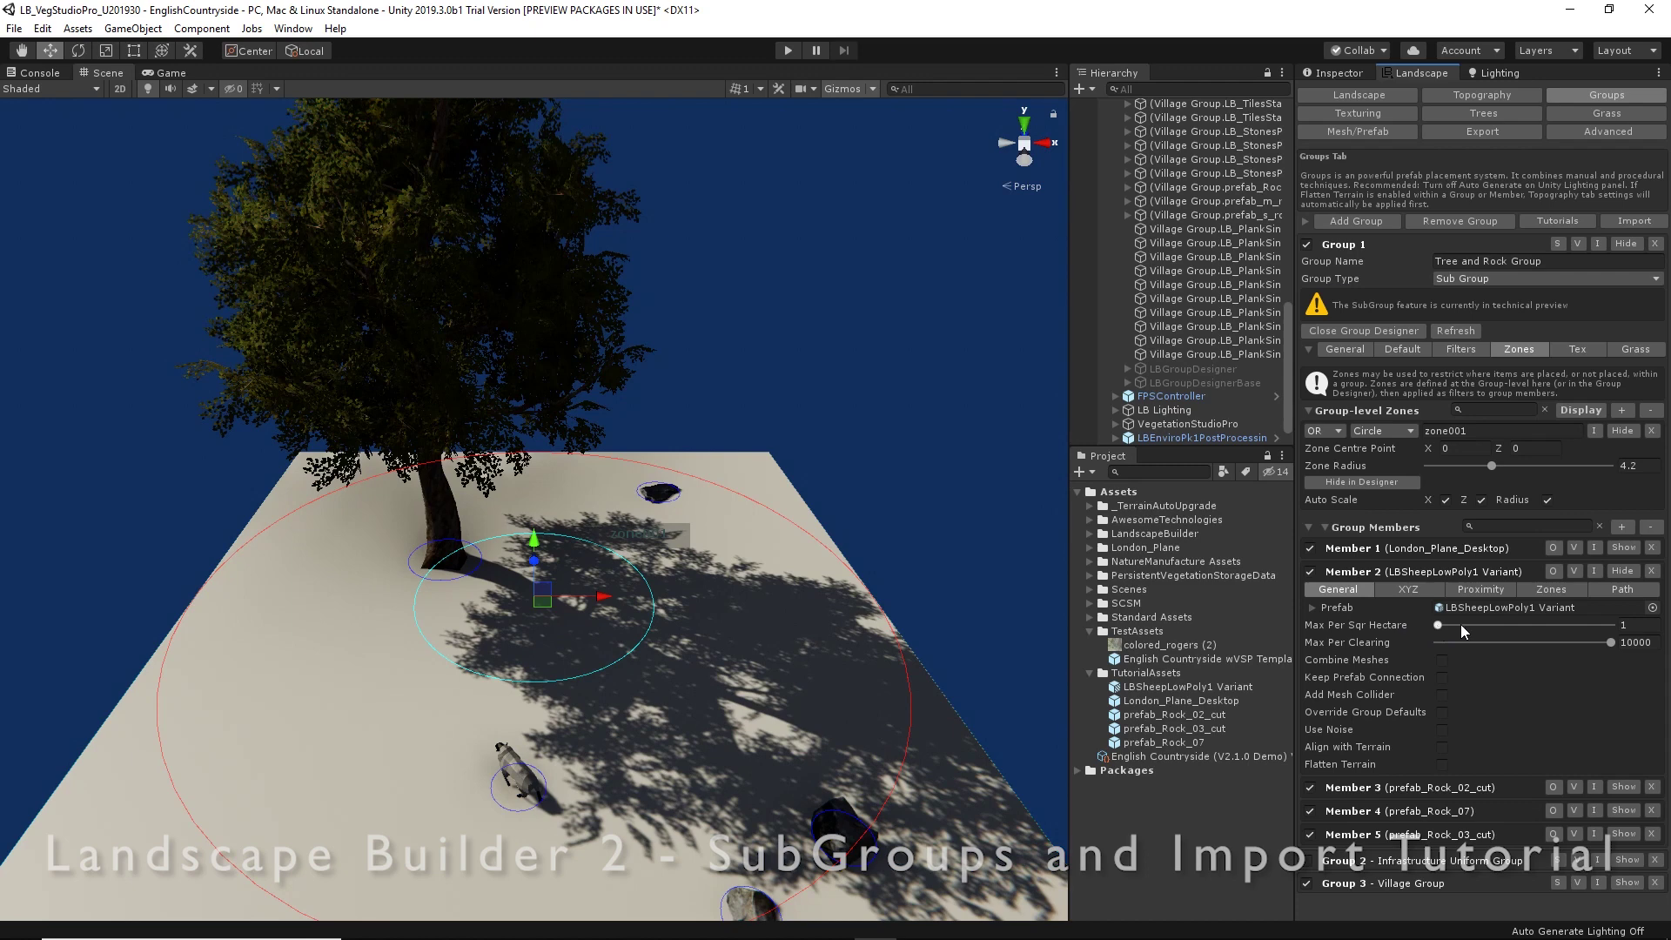
click(1637, 624)
text(75)
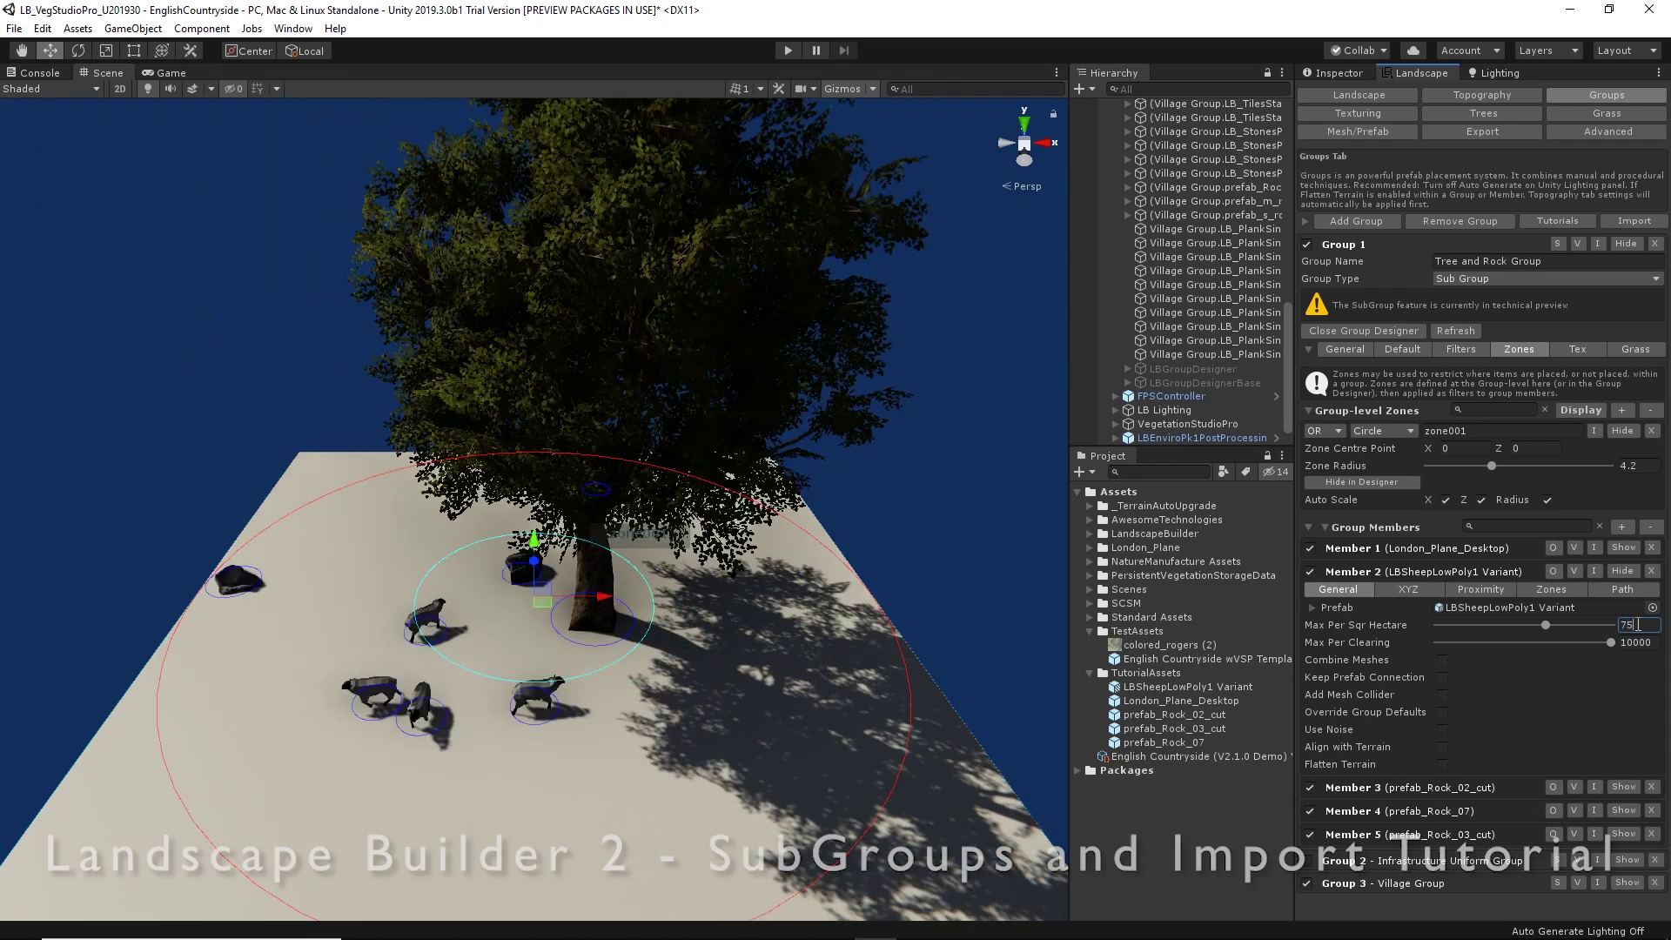
click(1495, 588)
drag(1651, 608, 1627, 608)
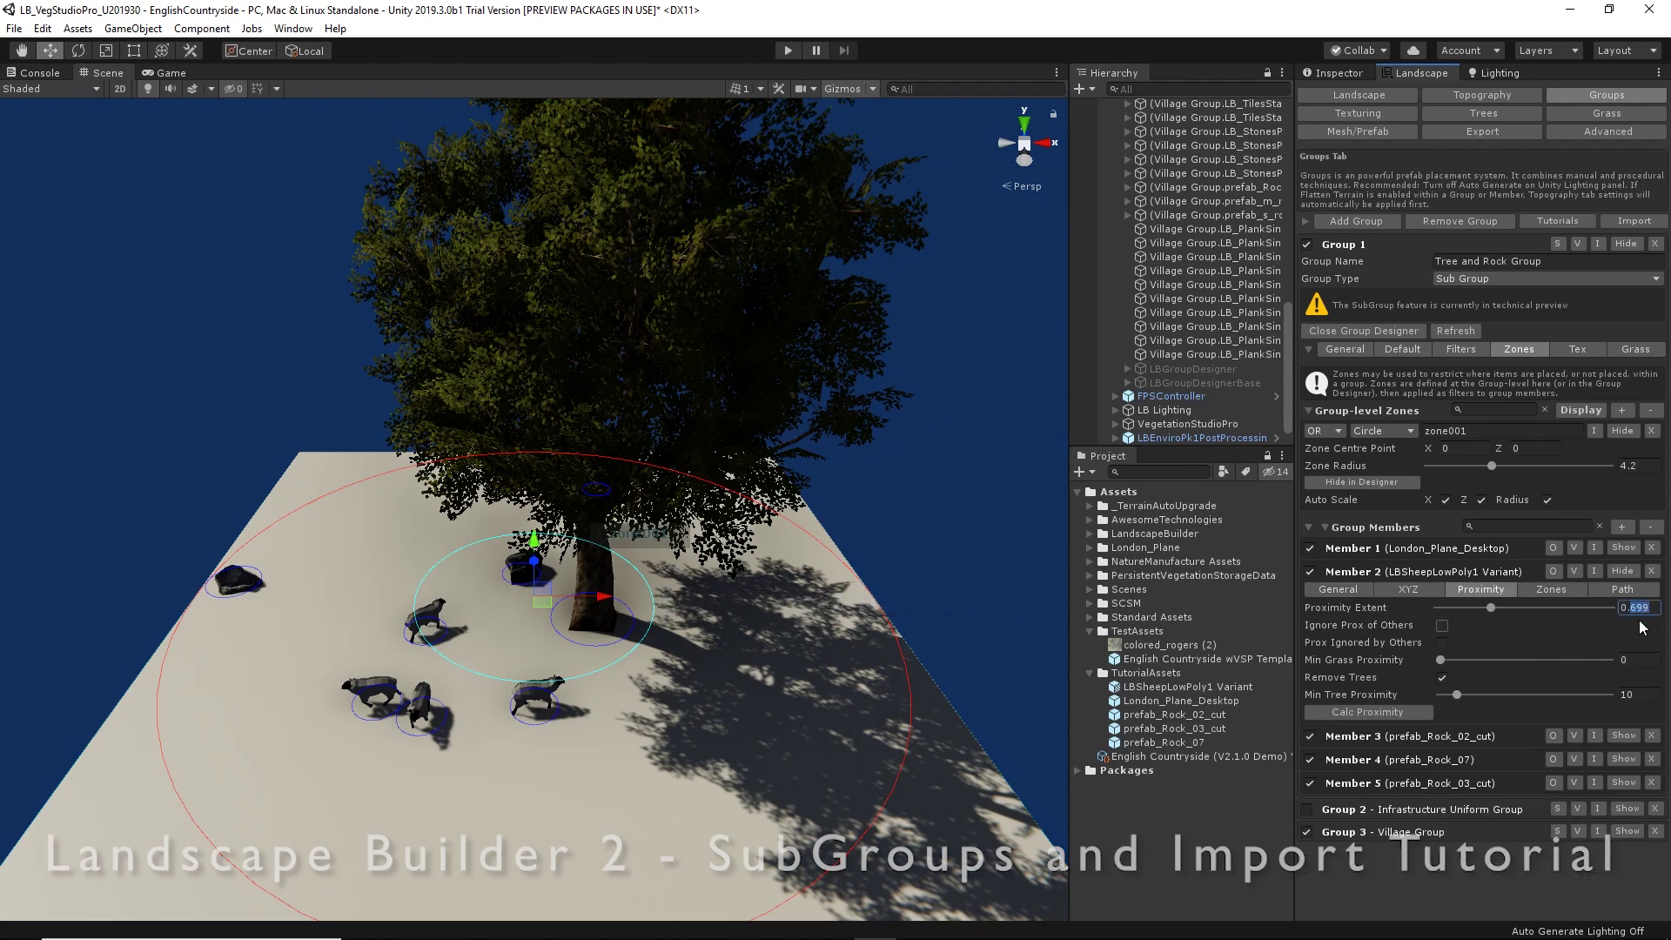
text(8)
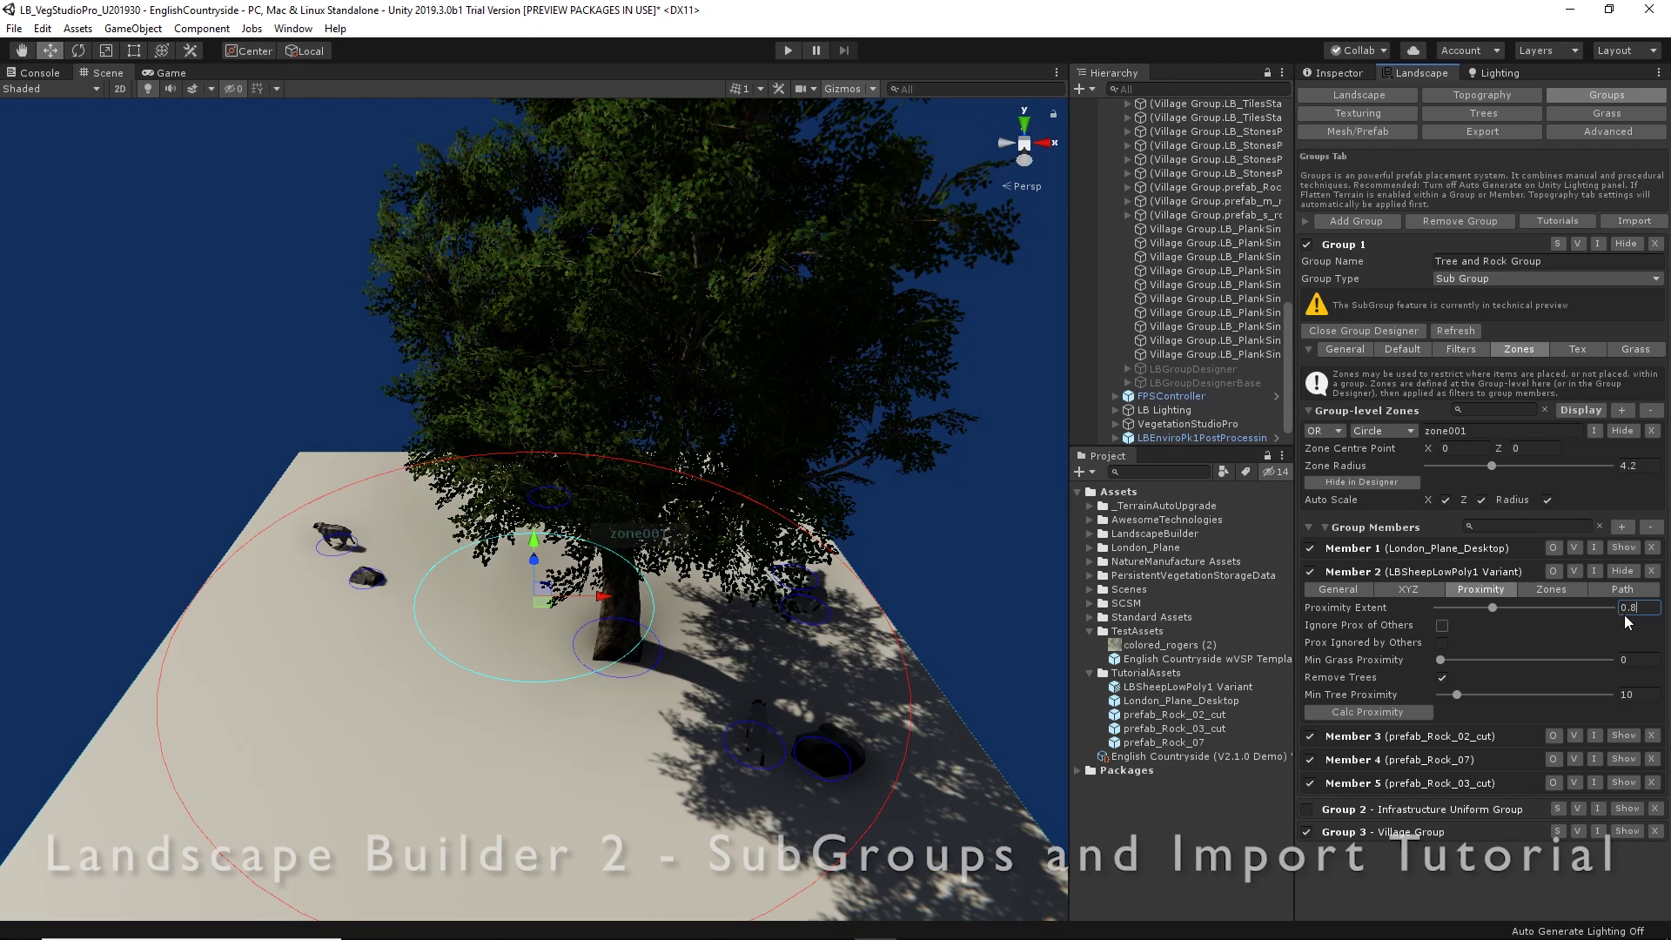
- Refresh the designer preview, hide the group-level zone circle, and refresh again to re-place sheep and rocks
right_click(825, 750)
click(886, 764)
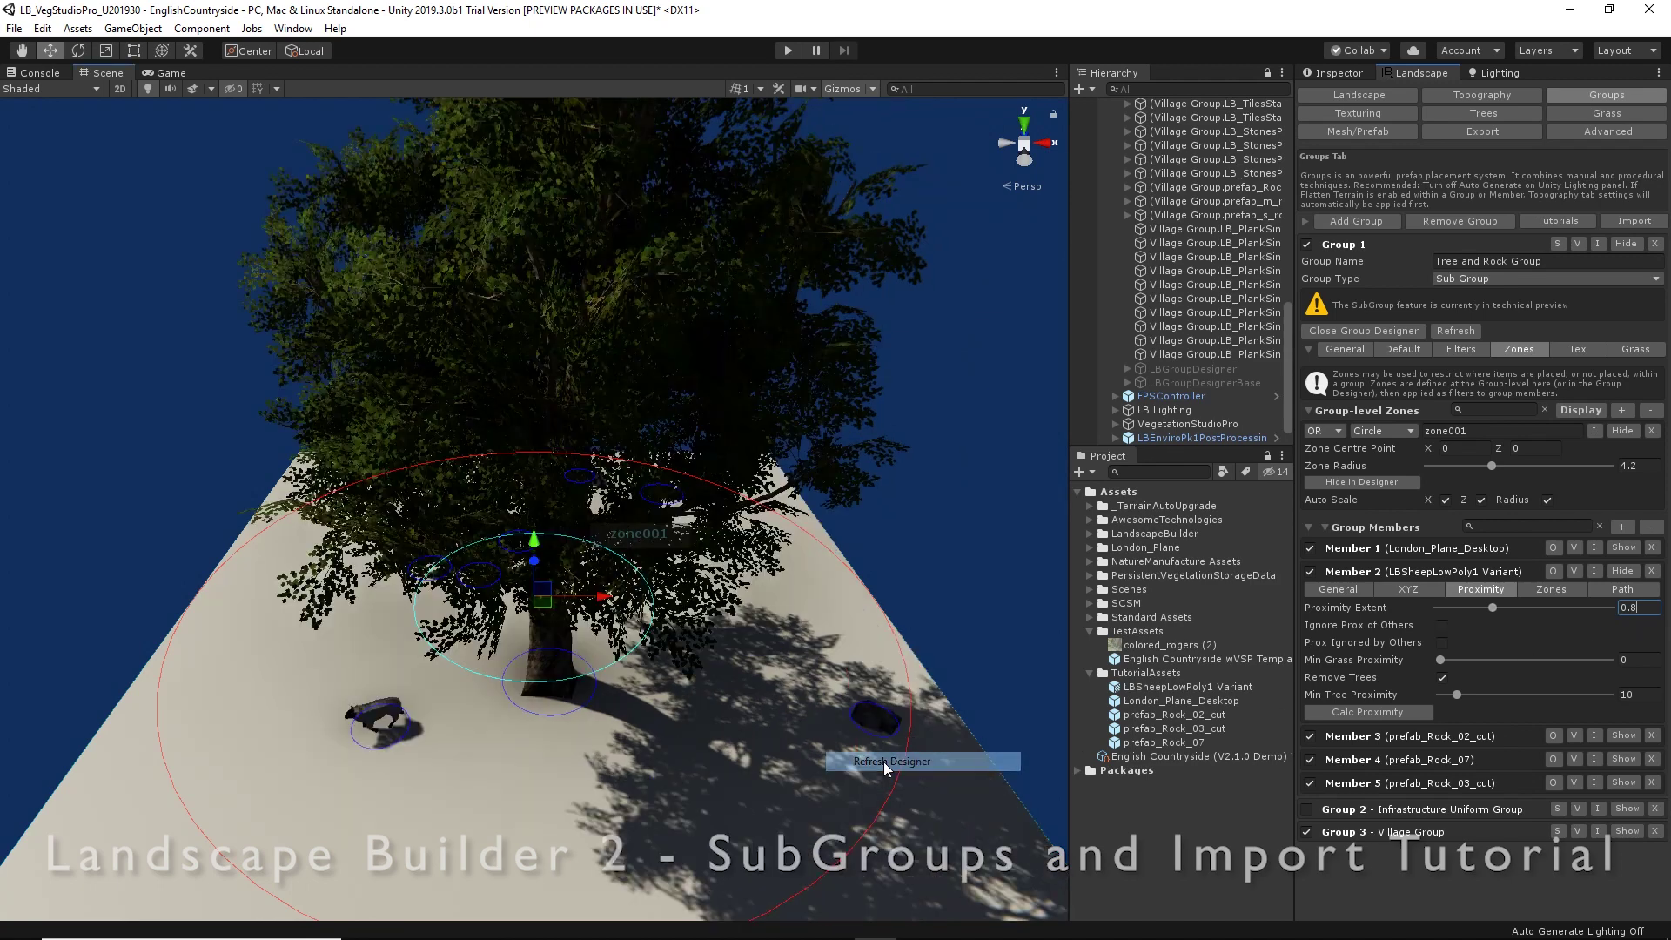
right_click(864, 723)
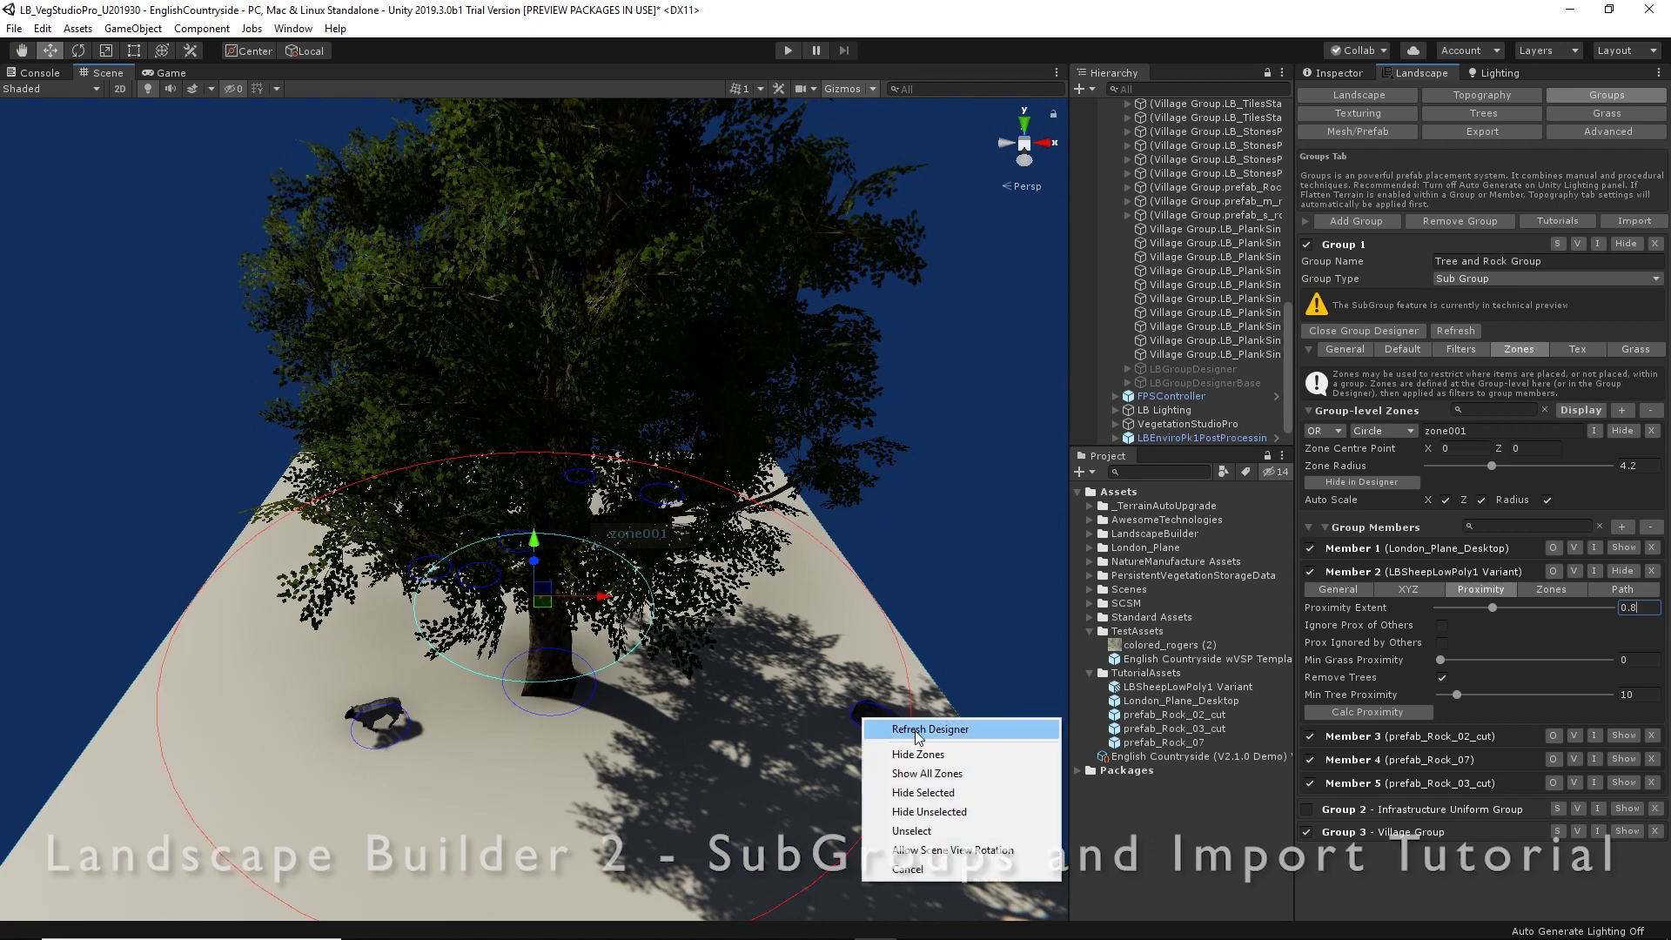
click(870, 728)
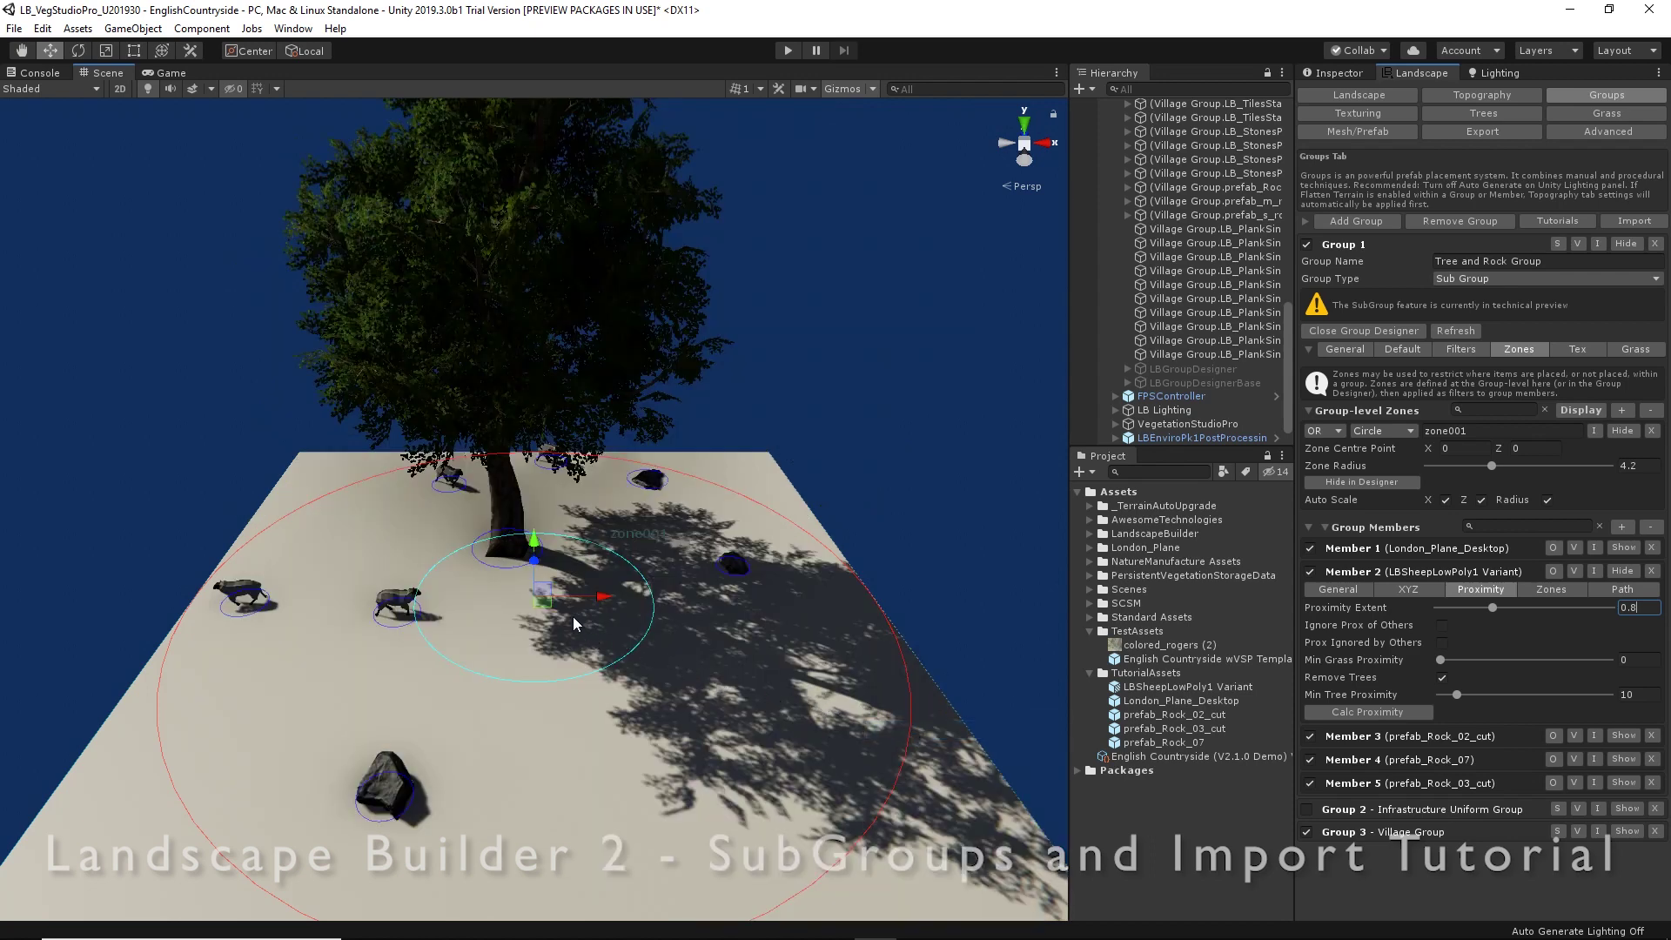
click(1580, 412)
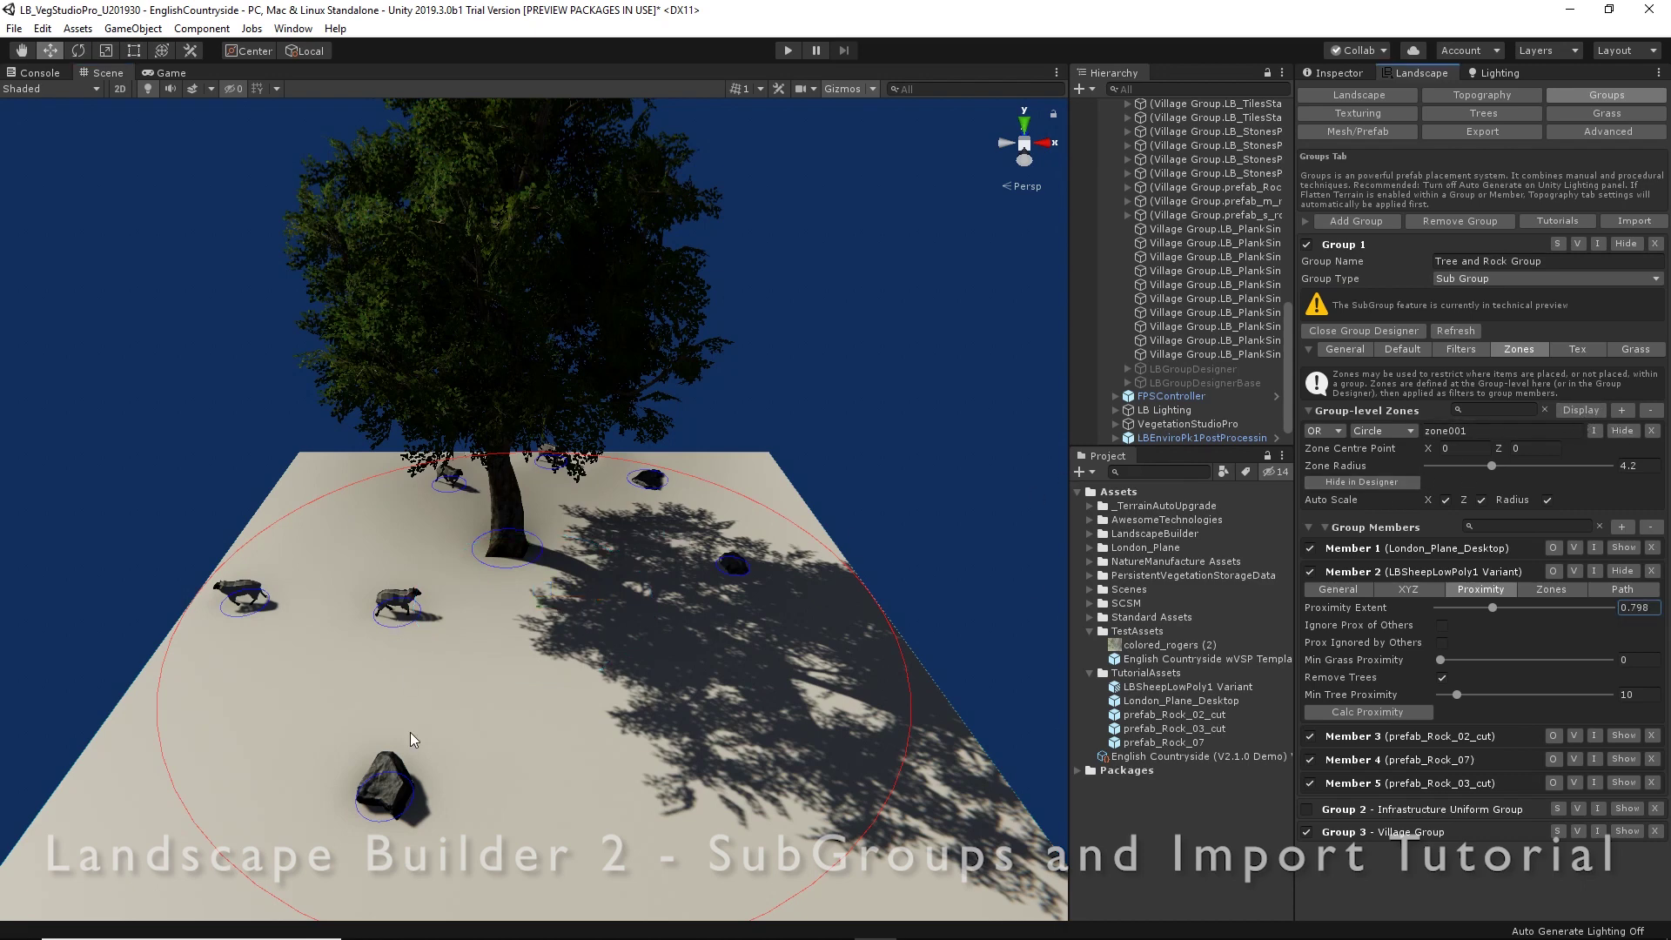
click(395, 774)
right_click(395, 774)
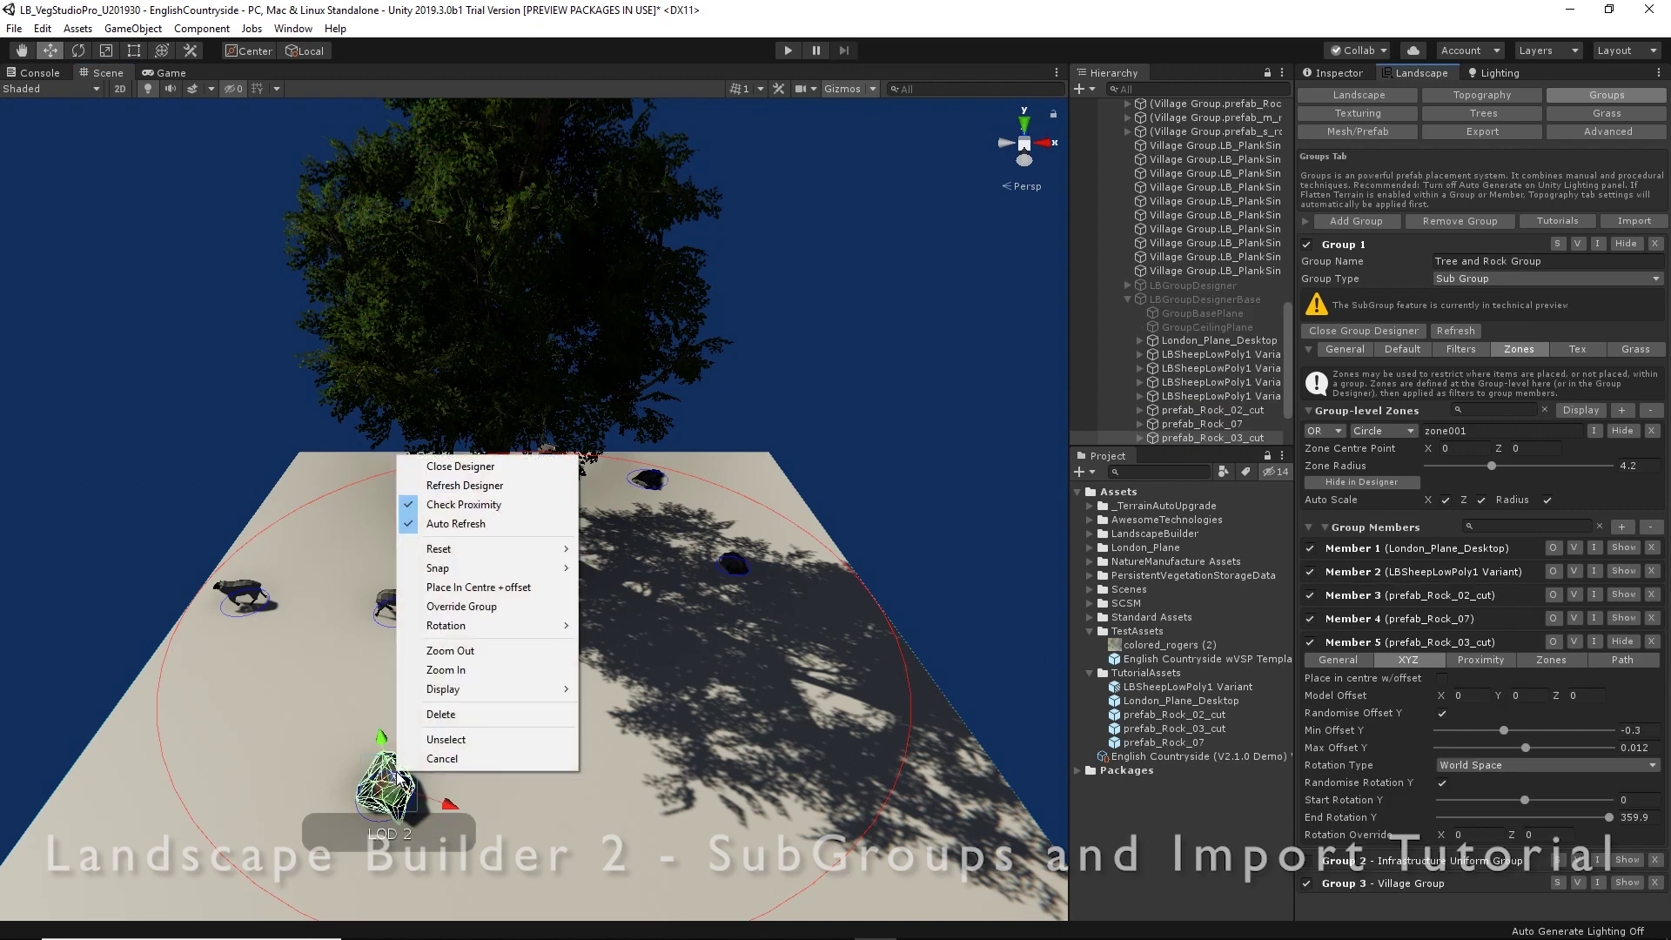
click(471, 492)
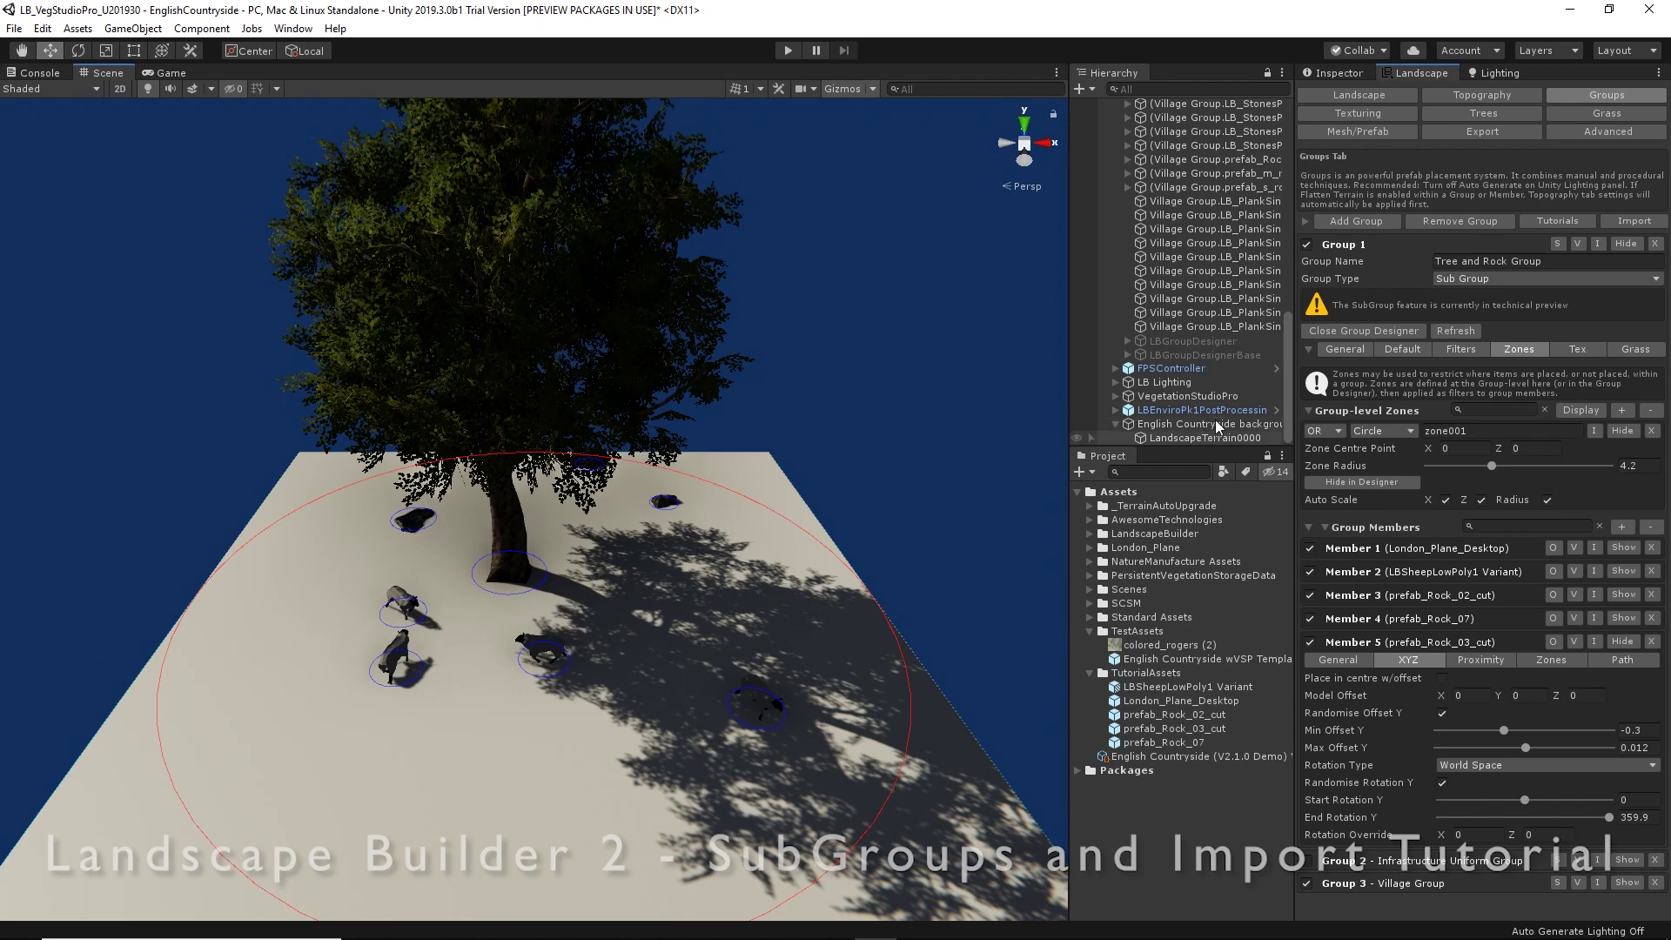
- Leave the group designer and use Apply Groups to scatter the tree, rocks and sheep along the riverbank
click(1356, 332)
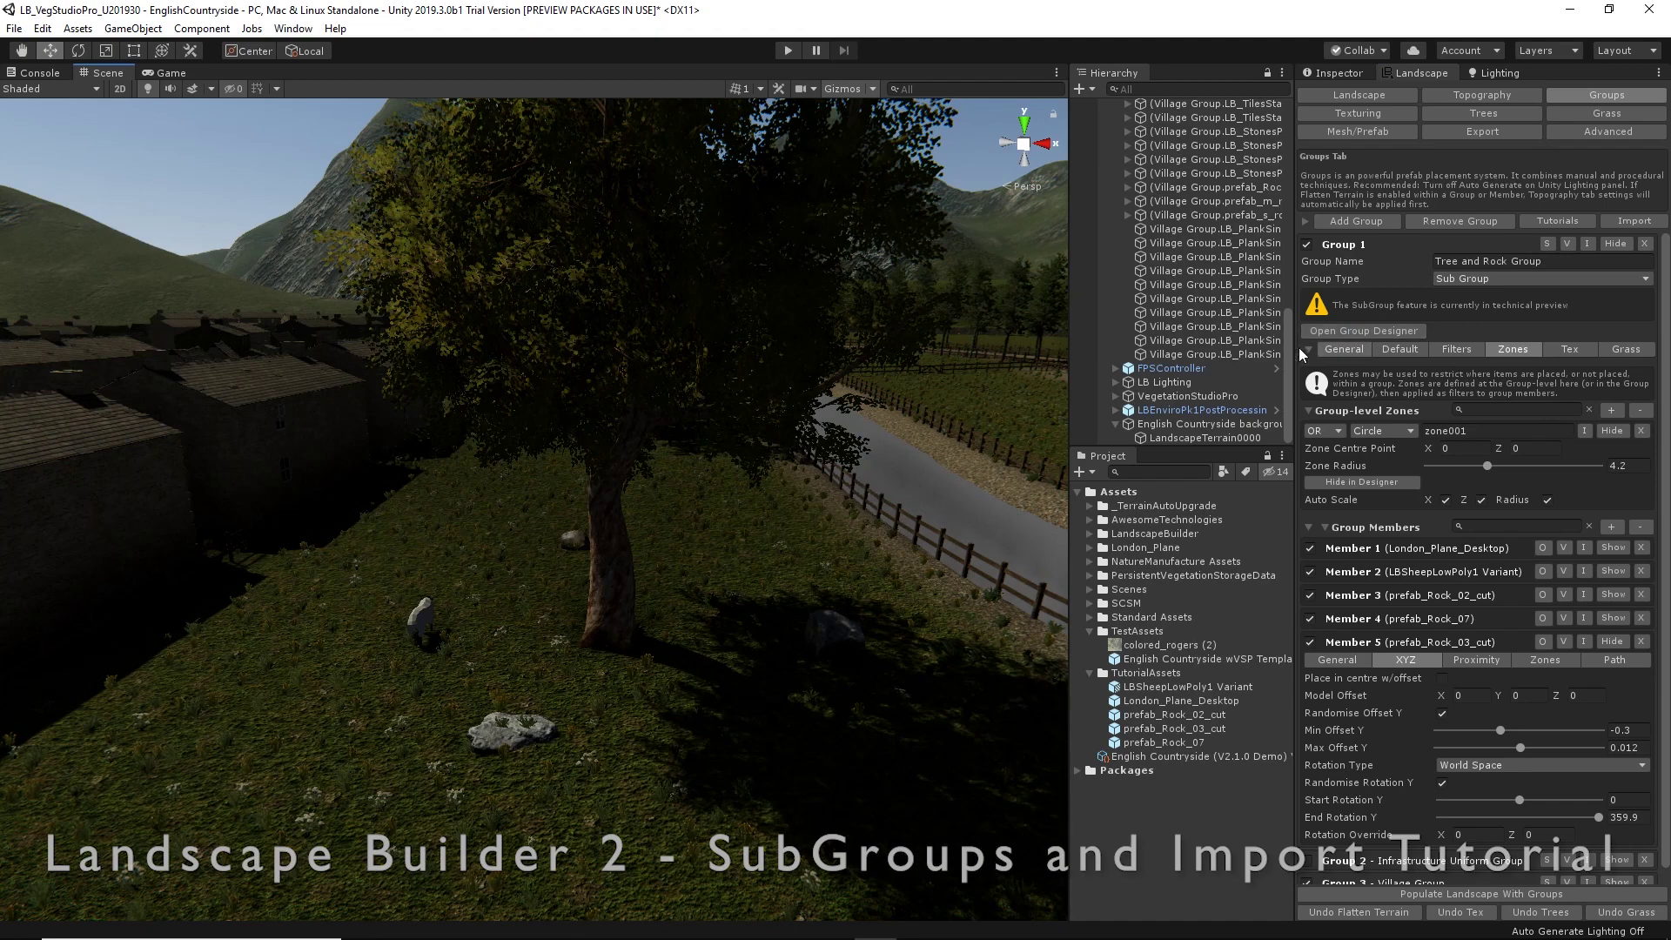
right_click(1464, 394)
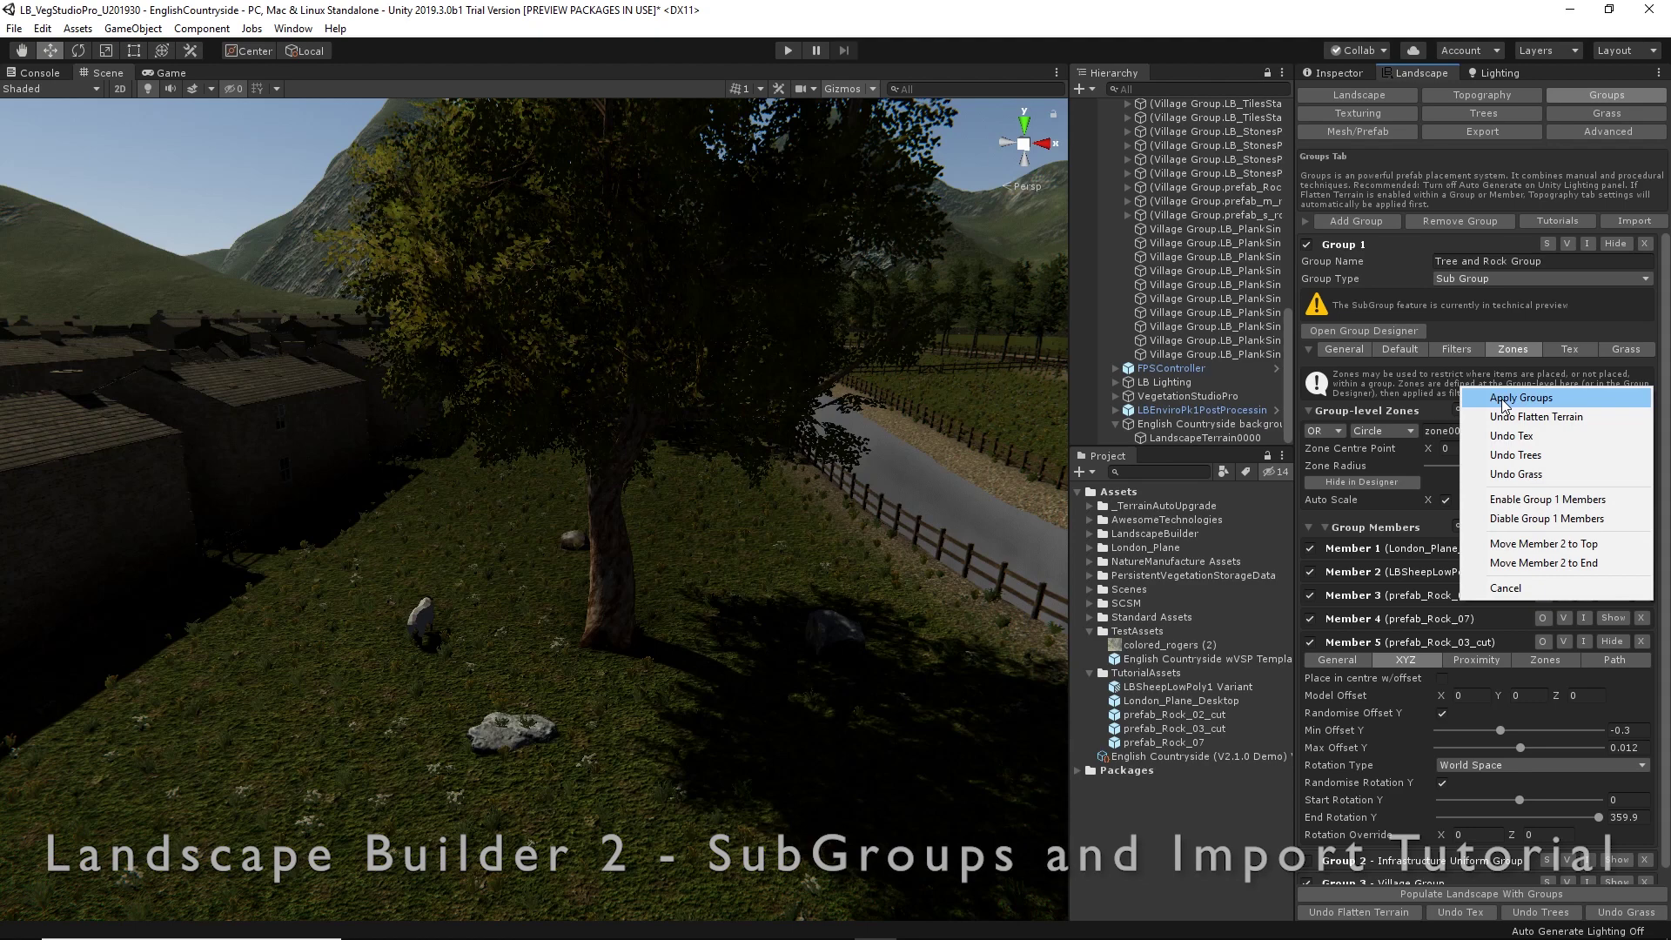
click(1502, 399)
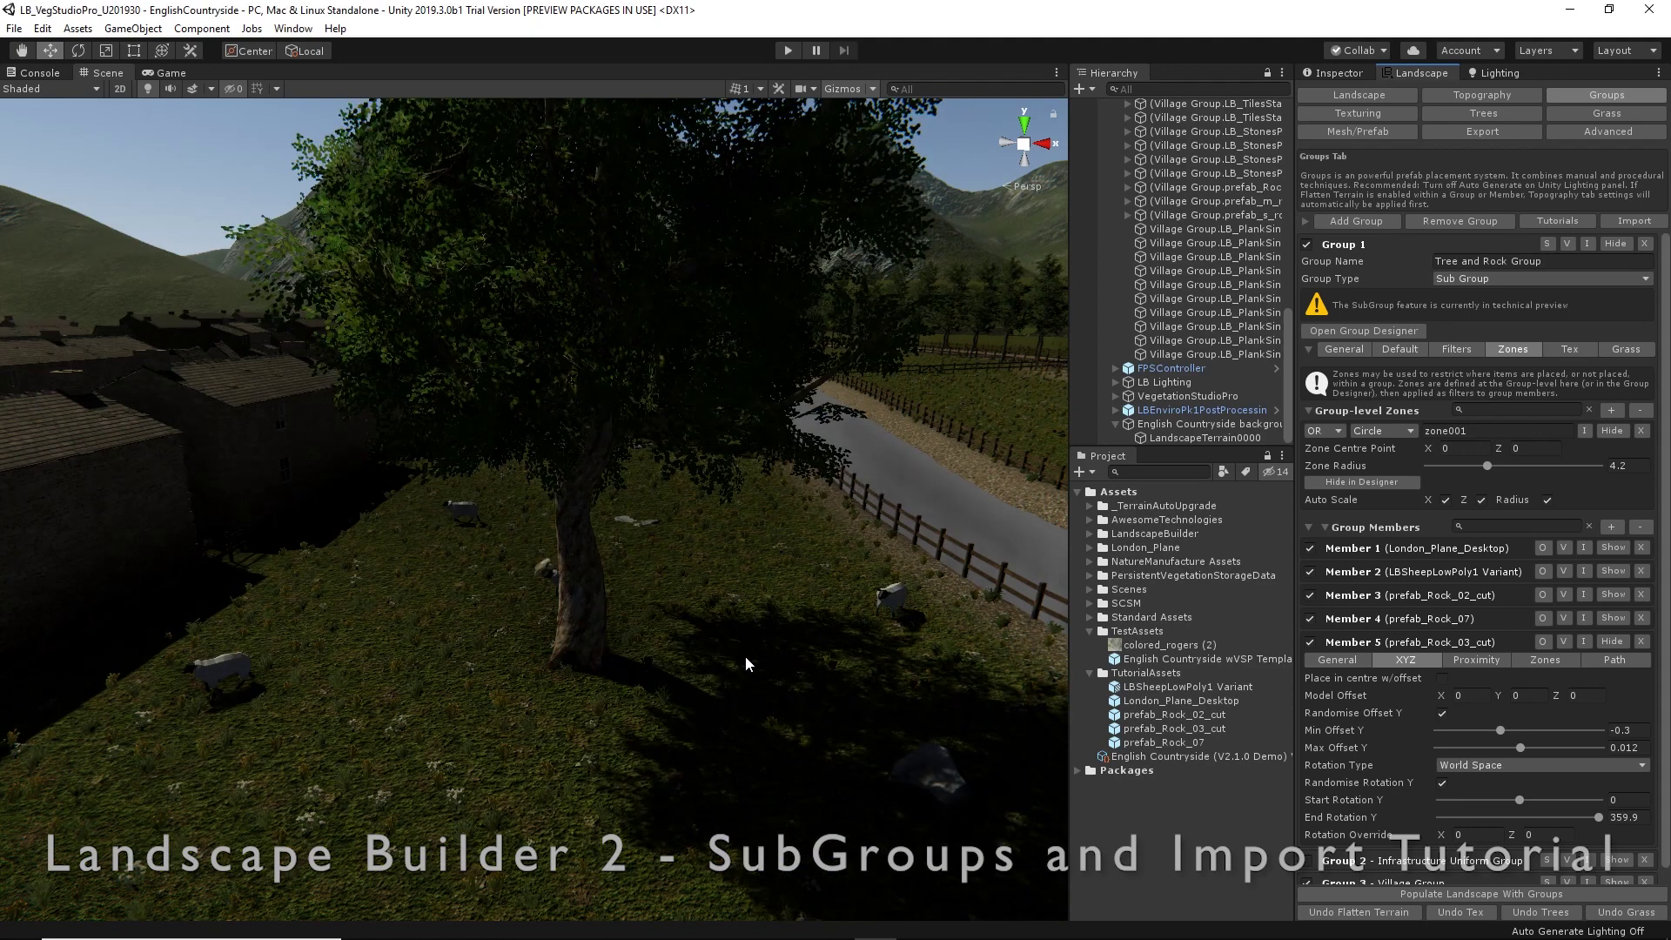
right_drag(697, 660, 1528, 464)
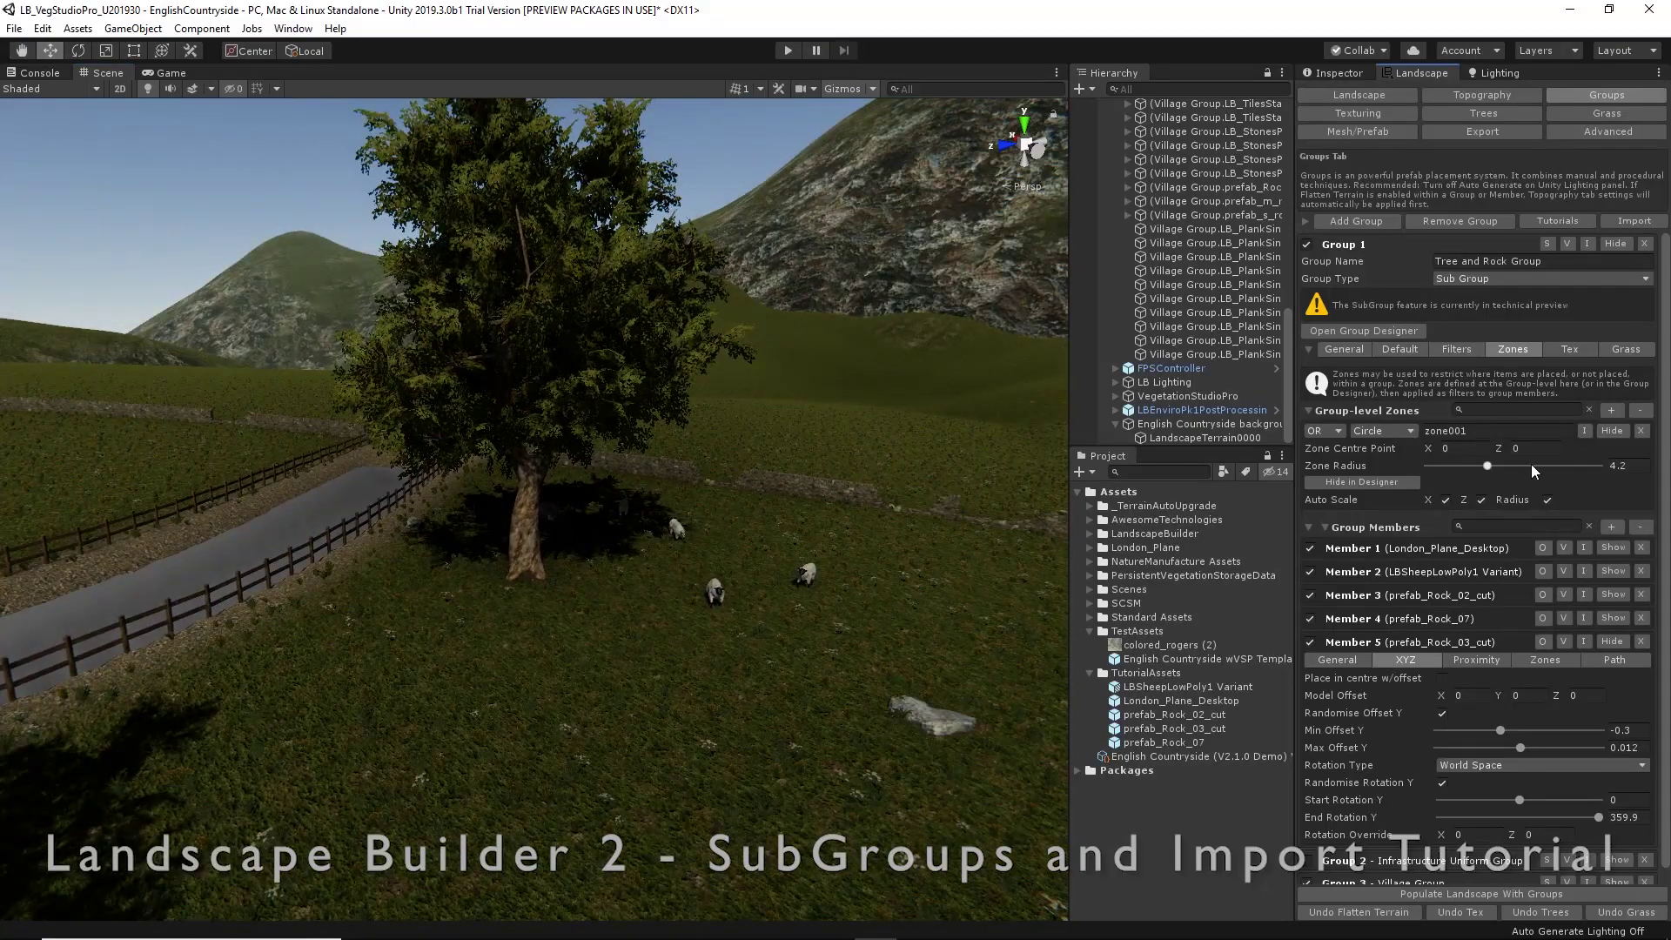
- Collapse the Tree and Rock Group, expand the Village Group, and populate the landscape with all groups
click(1615, 245)
click(1623, 289)
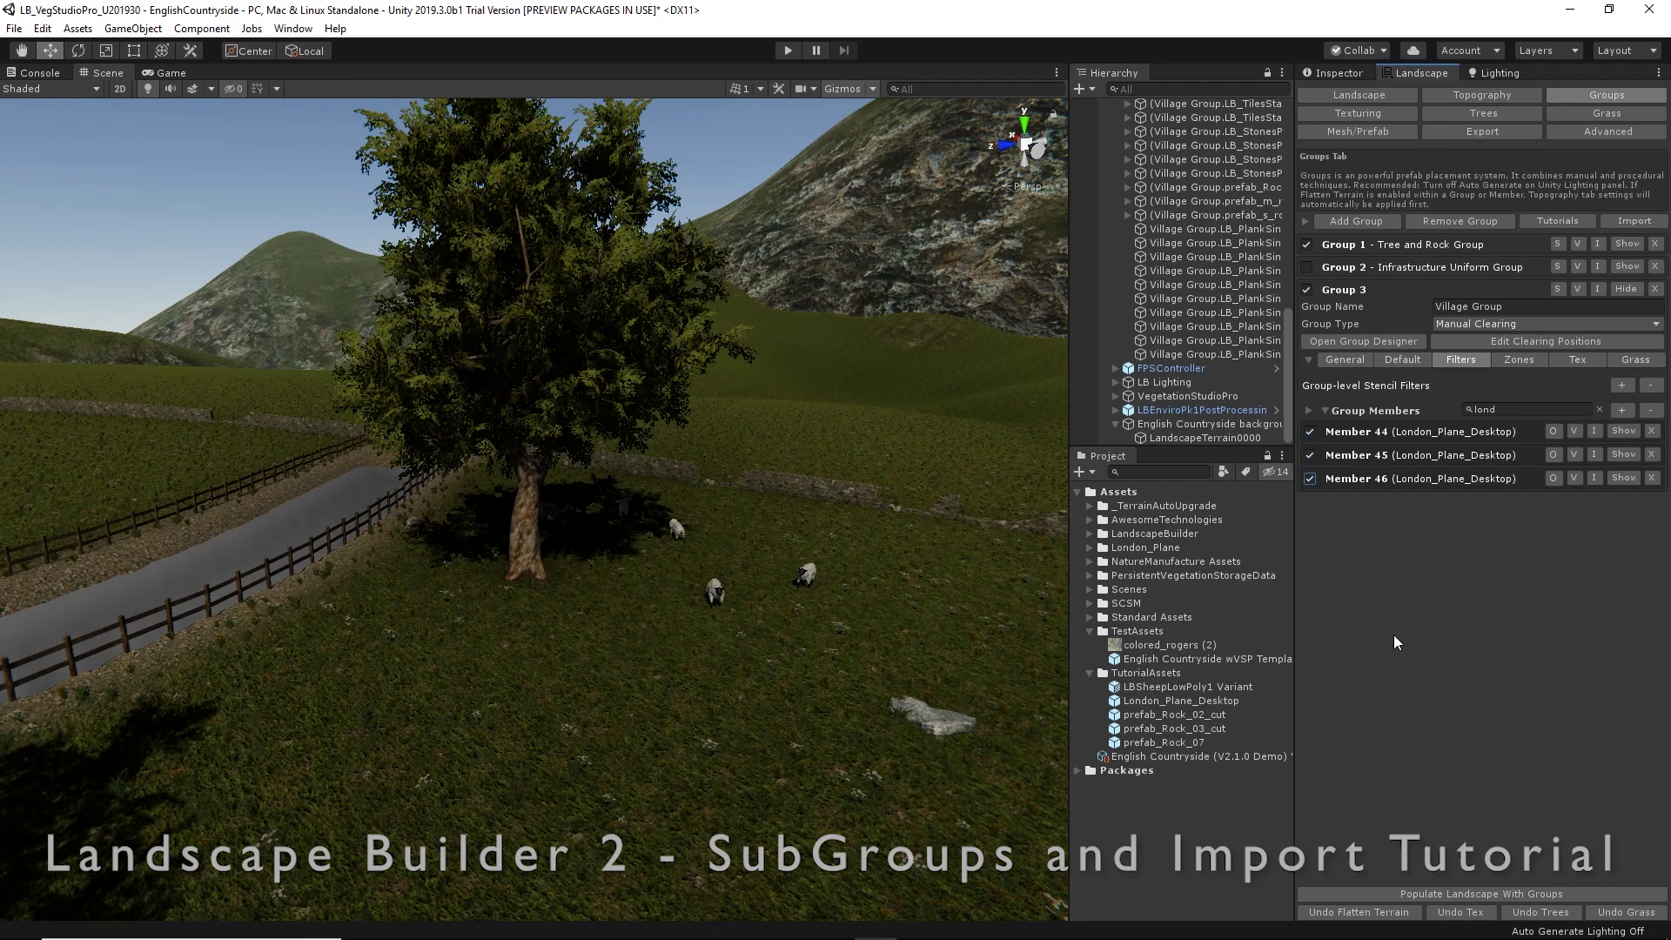
click(1471, 893)
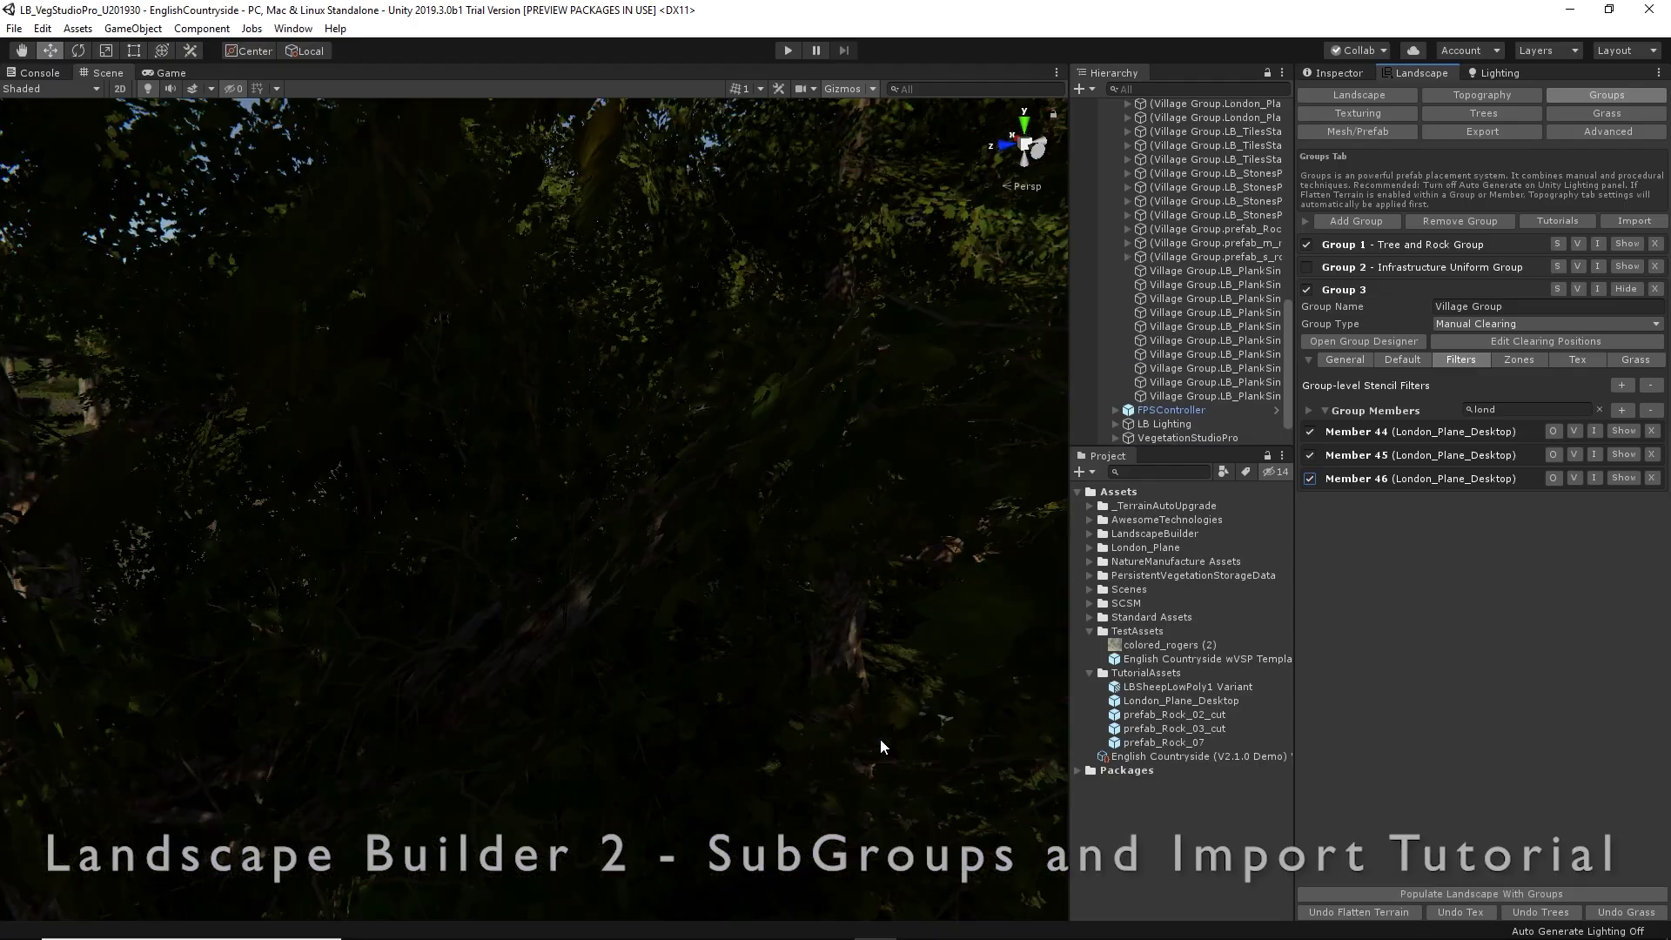
right_drag(880, 739, 426, 689)
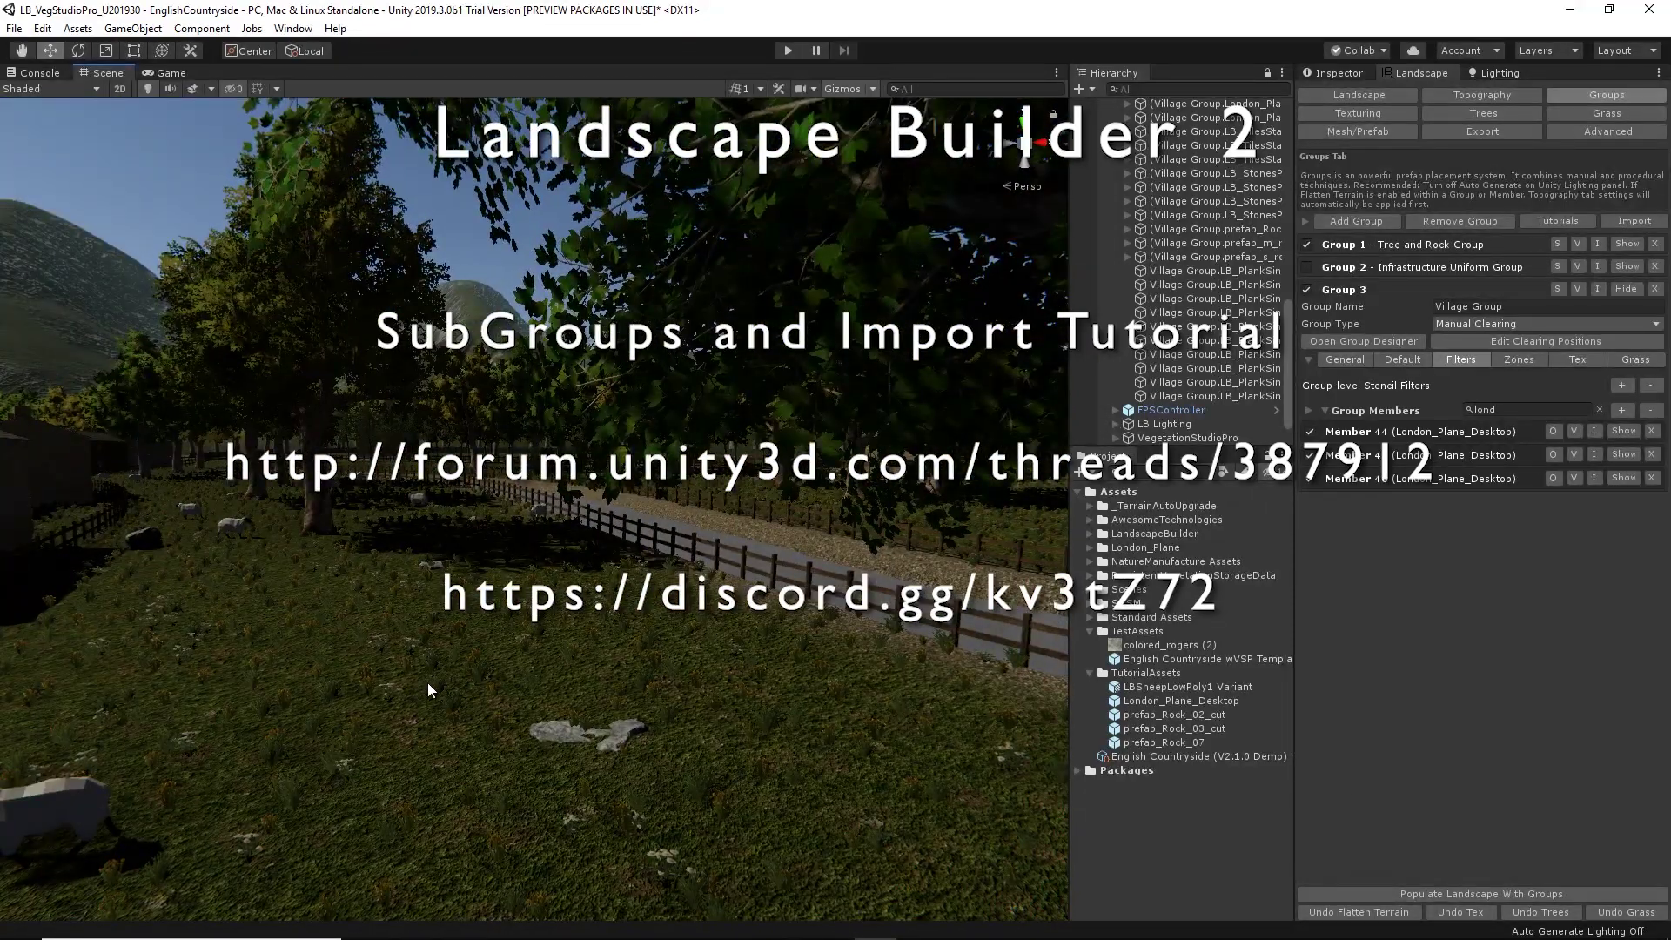